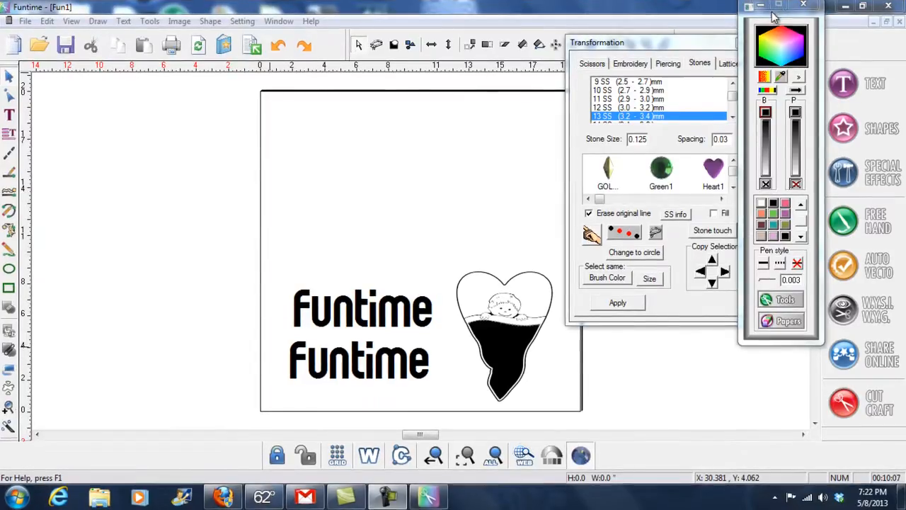
Move the colour palette aside and review the Scissors, Embroidery, Piercing and Lattice transformation options, returning to Stones
left_click_drag(776, 19, 790, 94)
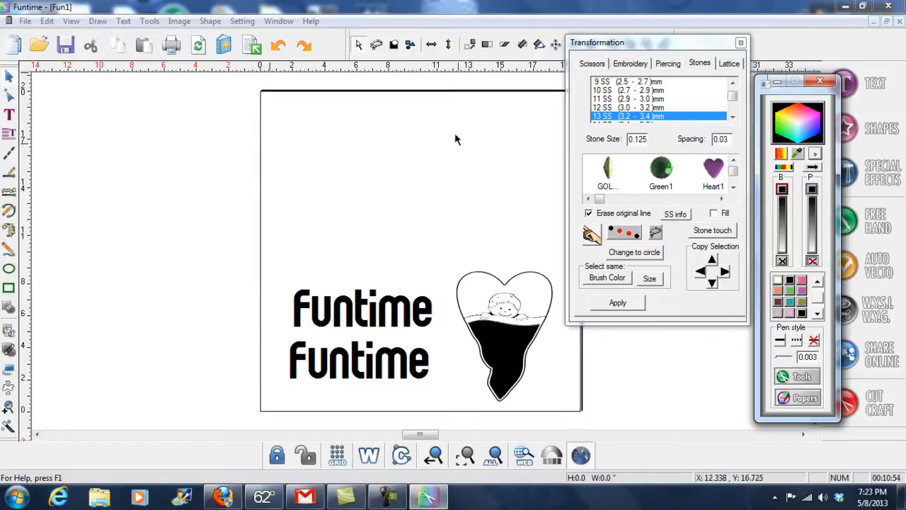
left_click(595, 65)
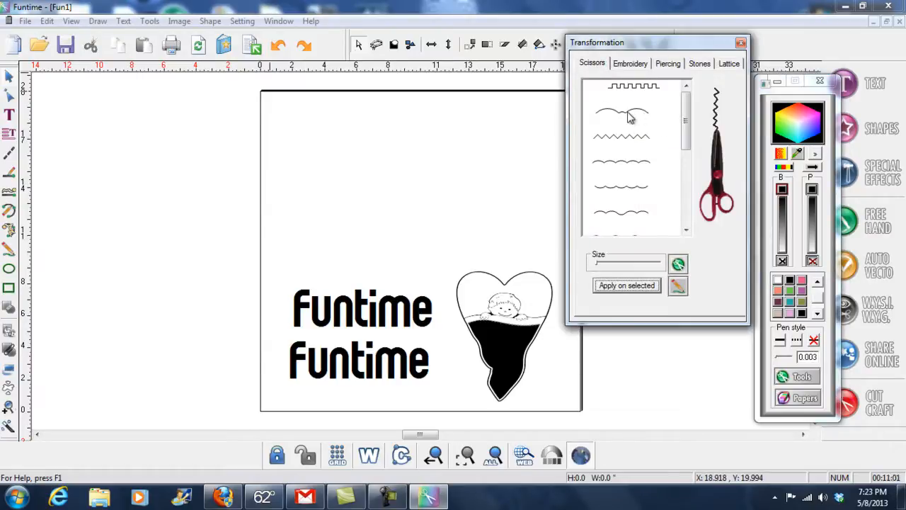
left_click_drag(686, 117, 691, 160)
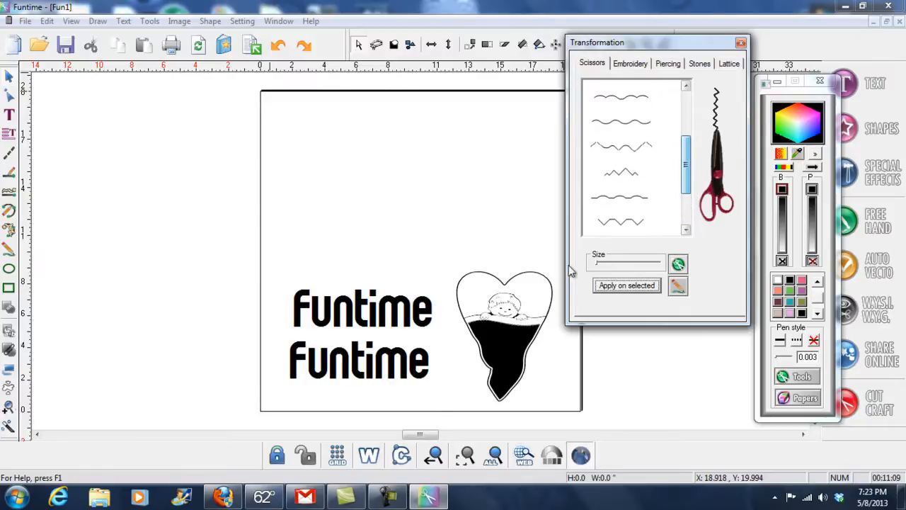
left_click(602, 264)
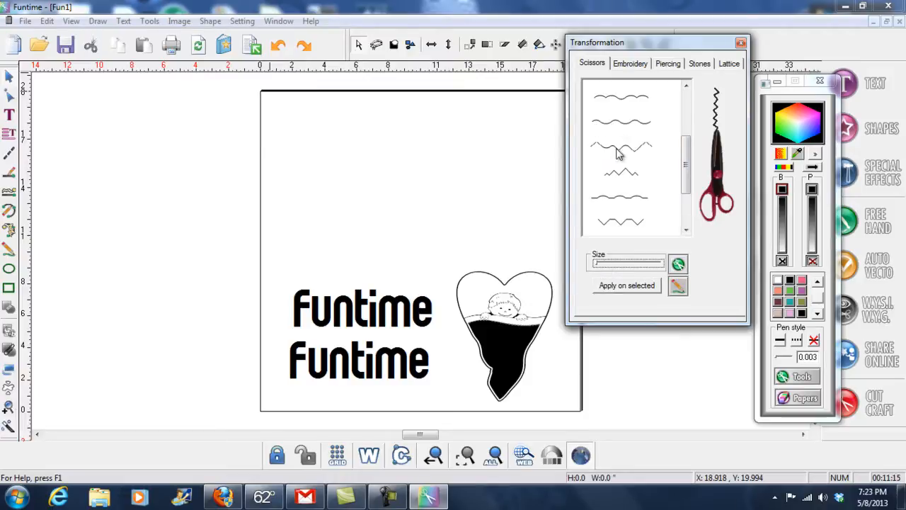
left_click(631, 66)
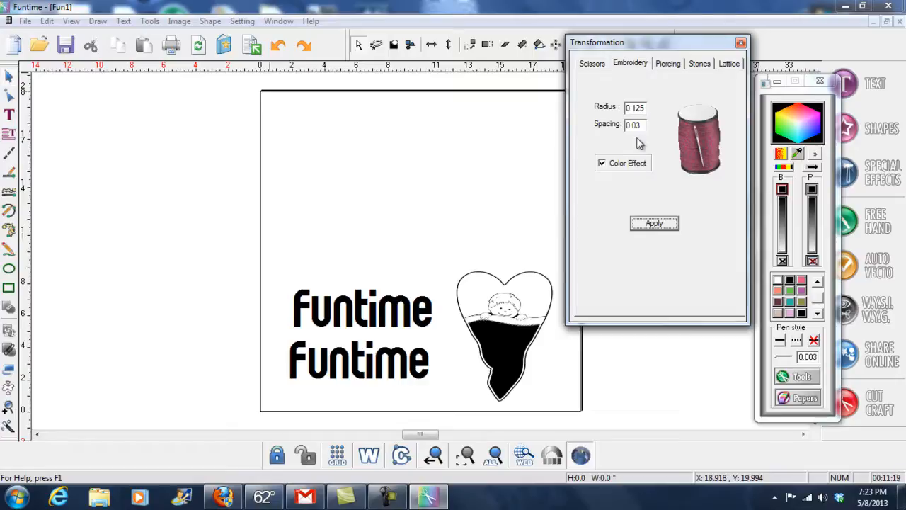
left_click(676, 67)
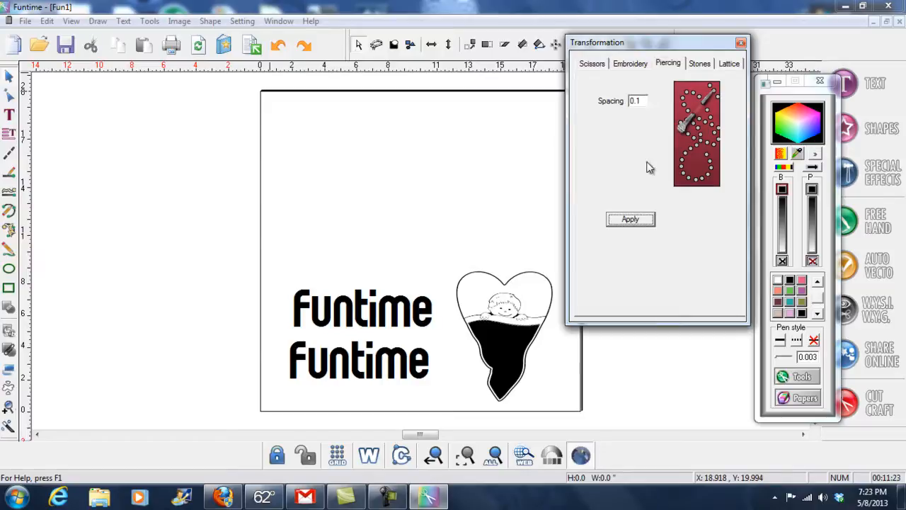
left_click(730, 65)
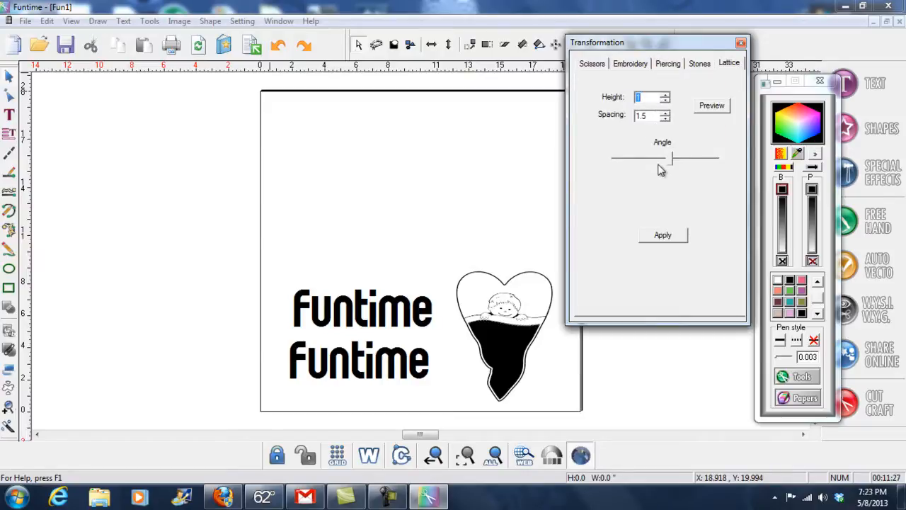
left_click(698, 63)
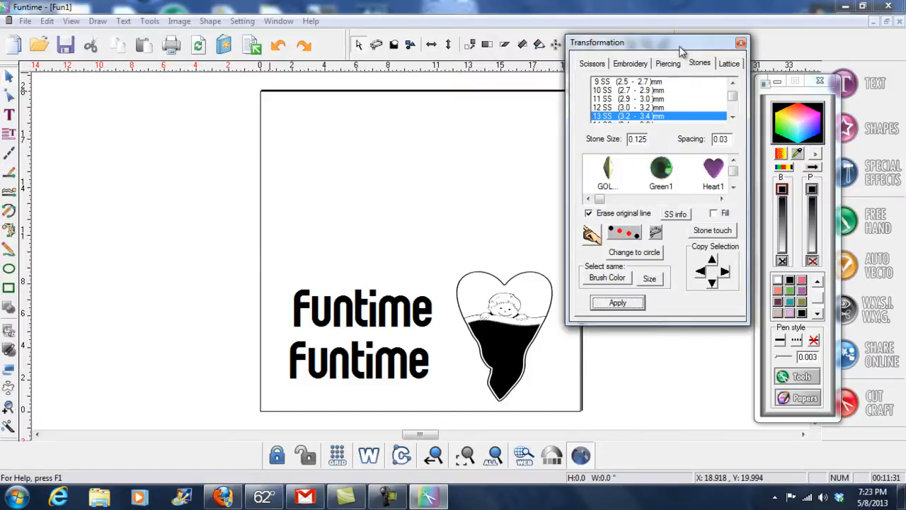
Set the rhinestone size to 9 SS (2.5 - 2.7 mm) in the stone size list
left_click_drag(687, 43, 680, 44)
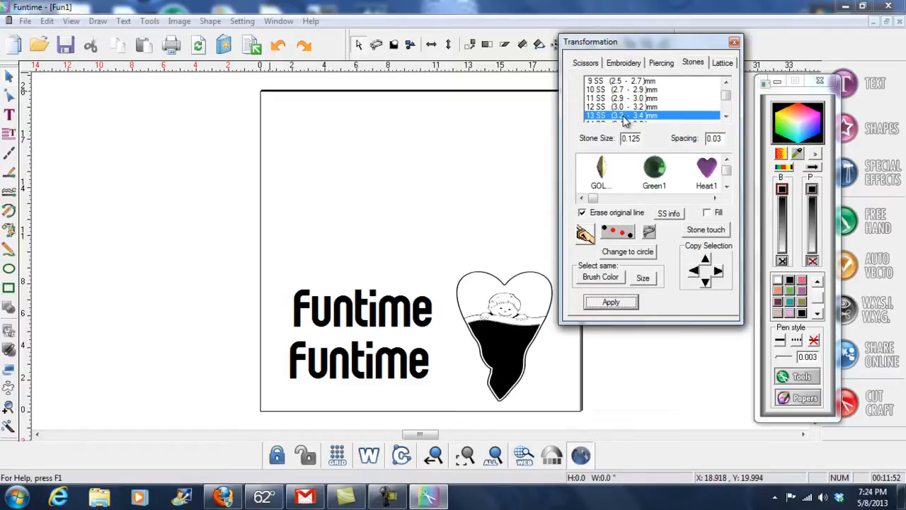
left_click(726, 83)
left_click(725, 82)
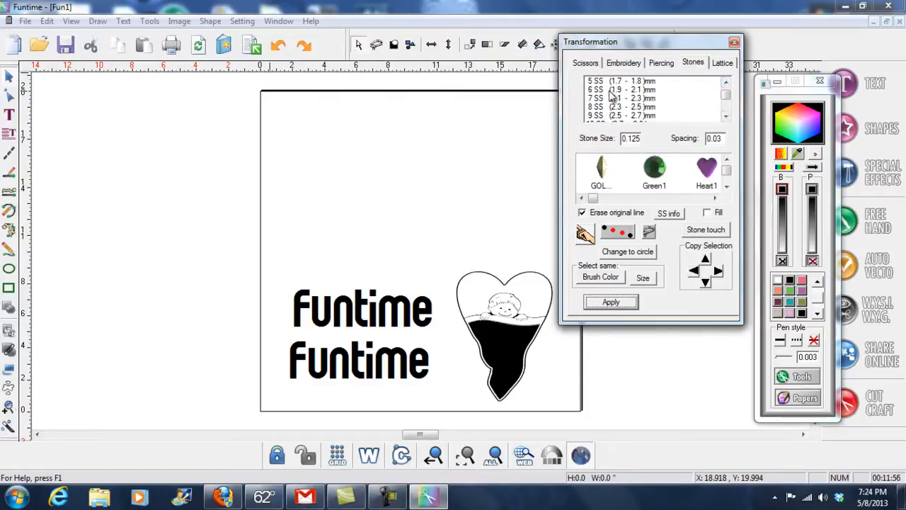
left_click(610, 90)
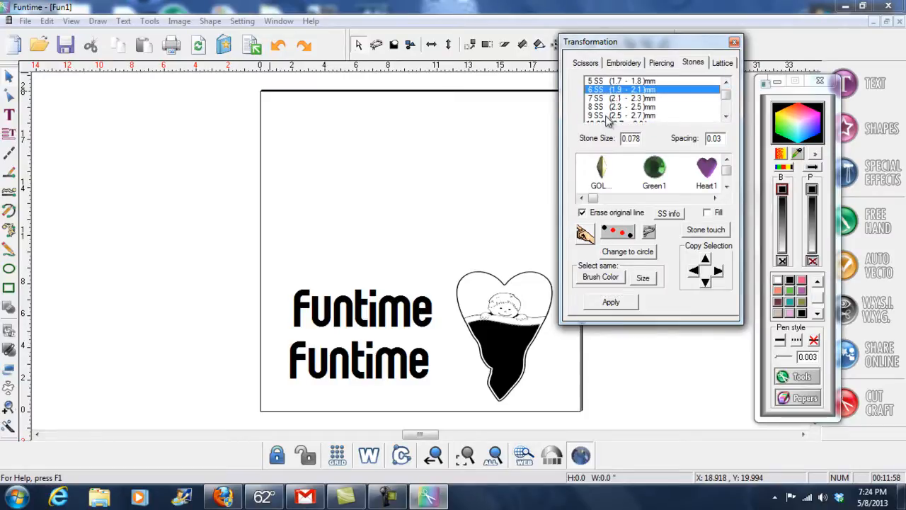
left_click(603, 116)
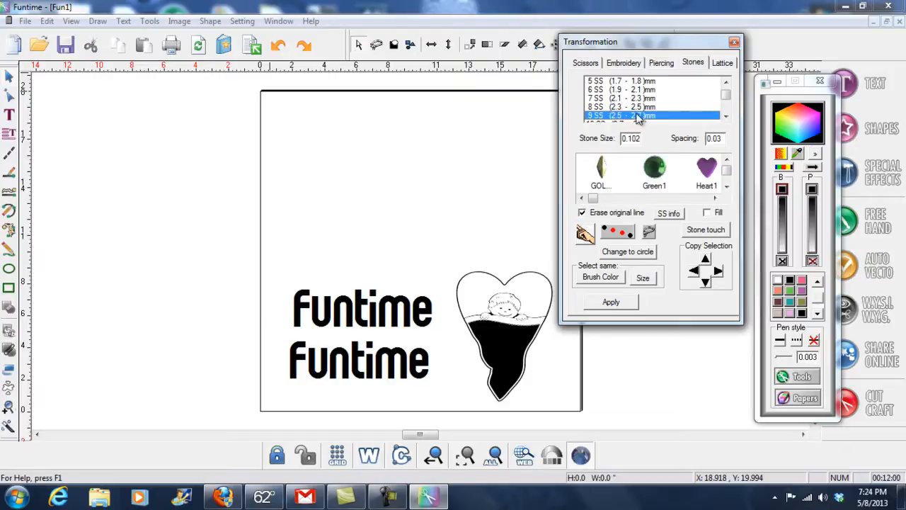
left_click(726, 117)
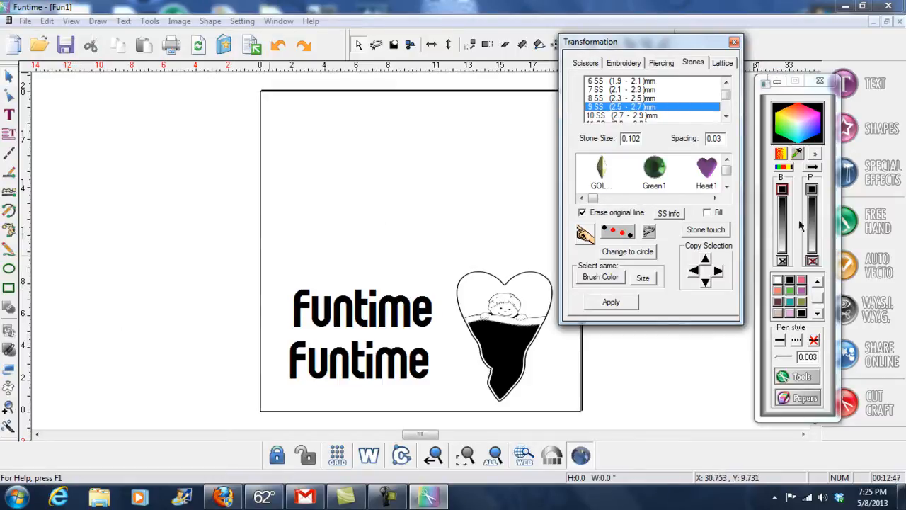
Try a teal fill on the heart's lower shape and an olive fill on the upper Funtime text, restoring black
left_click(818, 313)
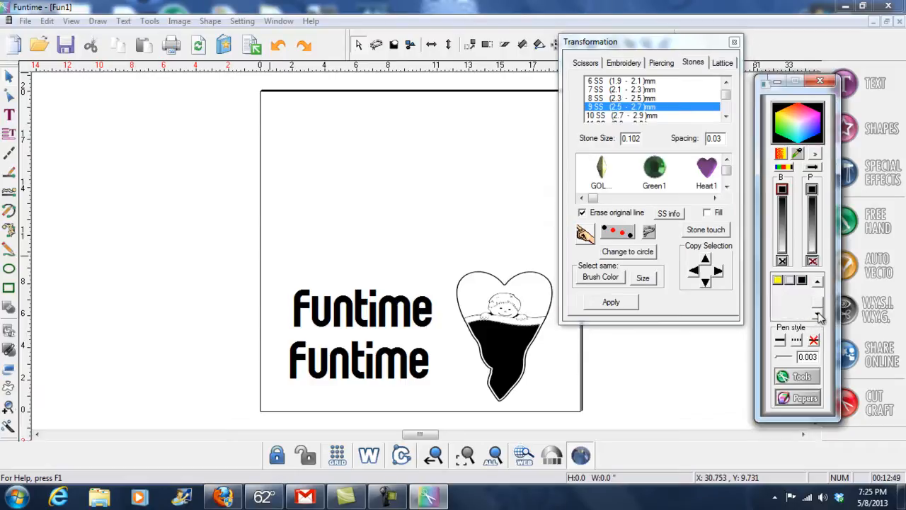
left_click(818, 281)
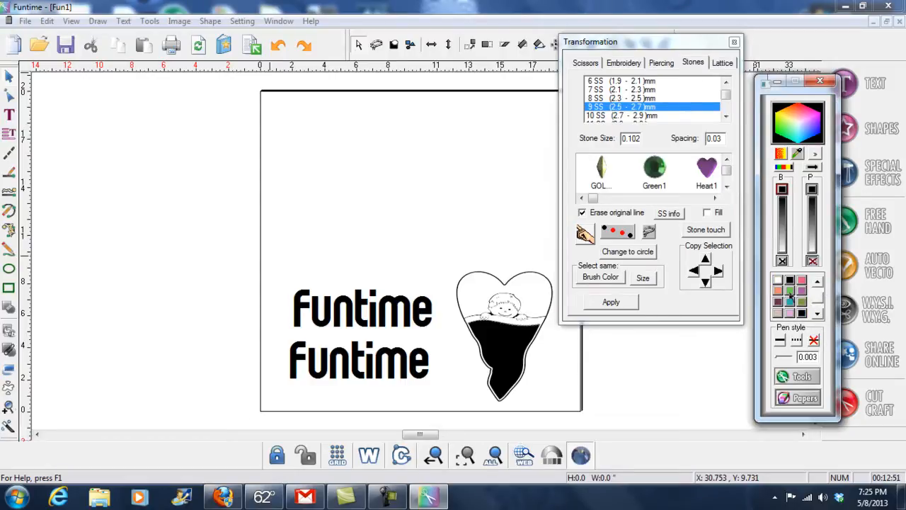
left_click(517, 353)
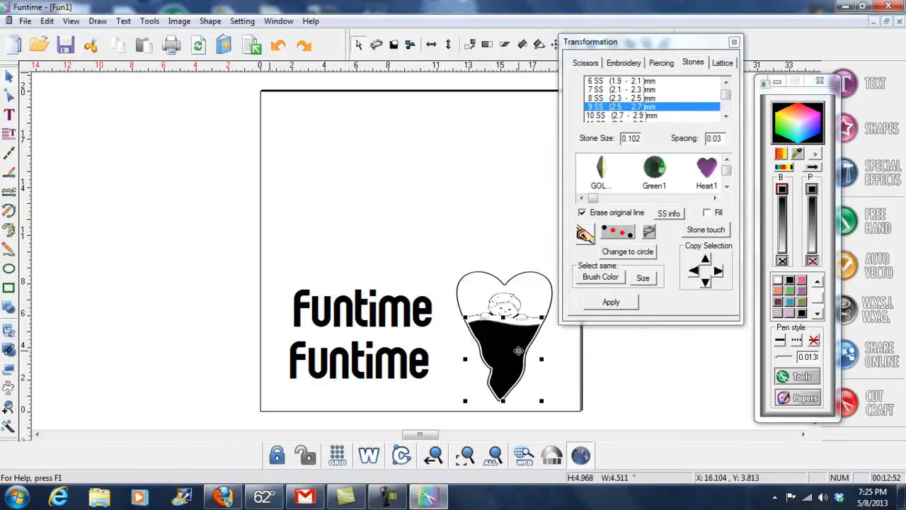
left_click(791, 302)
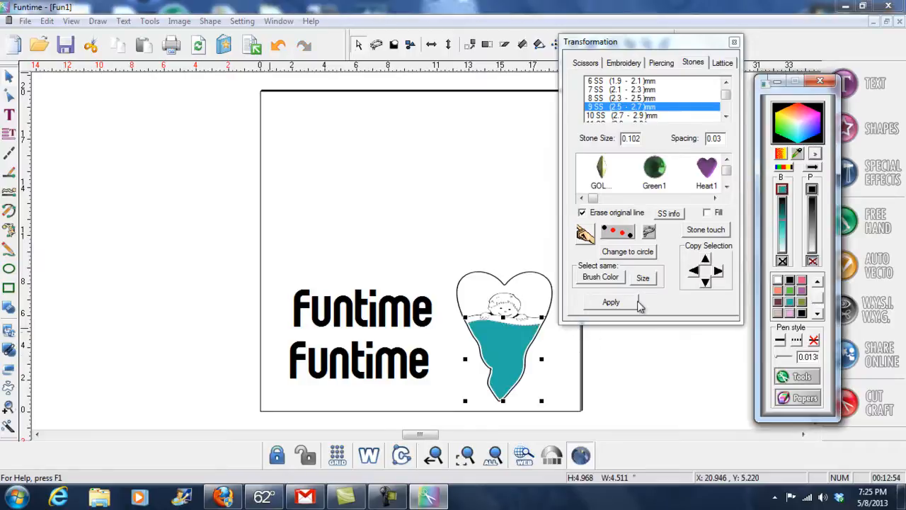
left_click(382, 311)
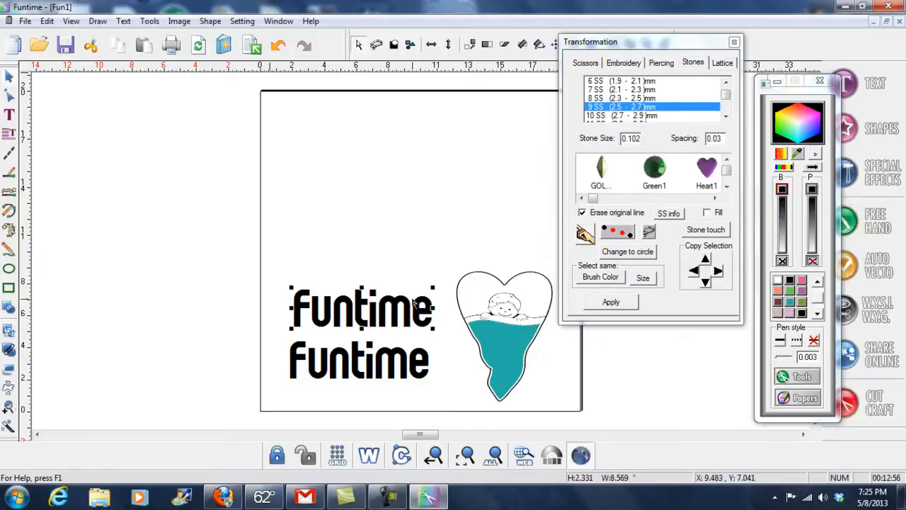
left_click(802, 306)
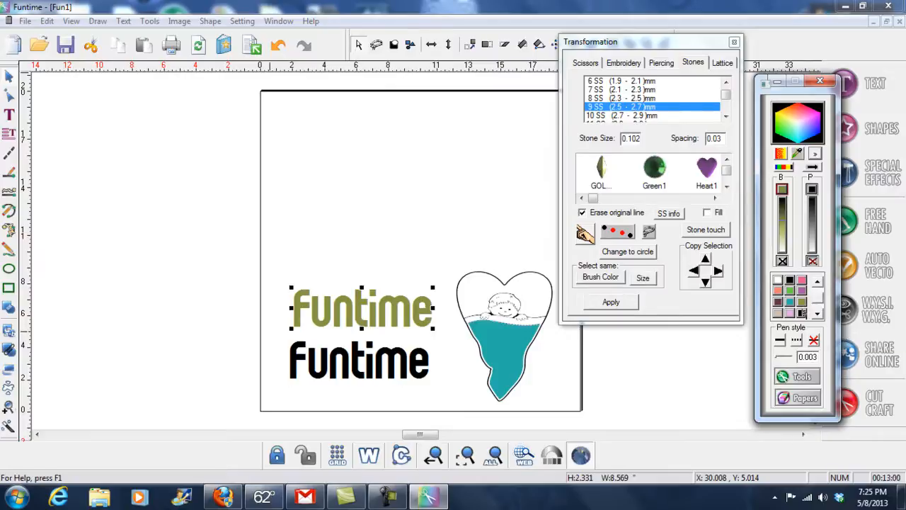
left_click(801, 313)
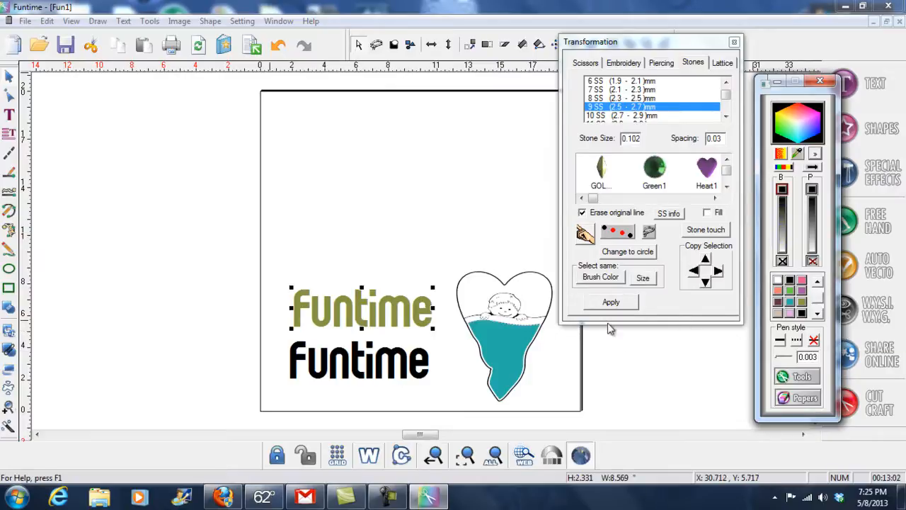
left_click(503, 351)
left_click(801, 313)
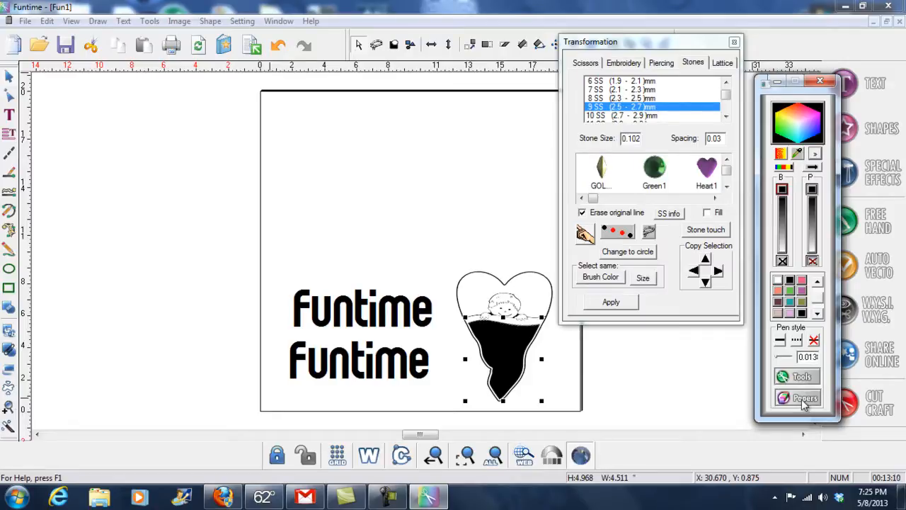
Move the Transformation window up, close it and reopen it
mouse_move(690, 44)
left_mouse_down()
mouse_move(693, 25)
mouse_move(693, 33)
left_mouse_up()
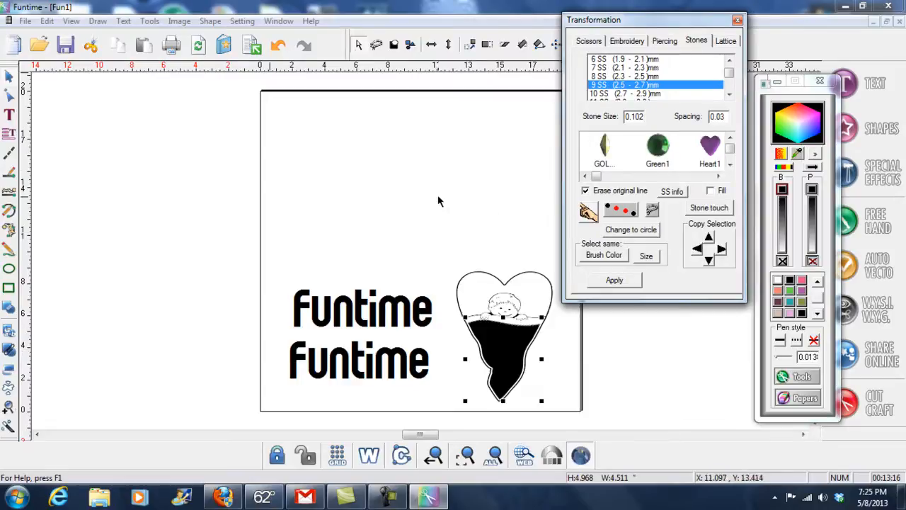
left_click(580, 459)
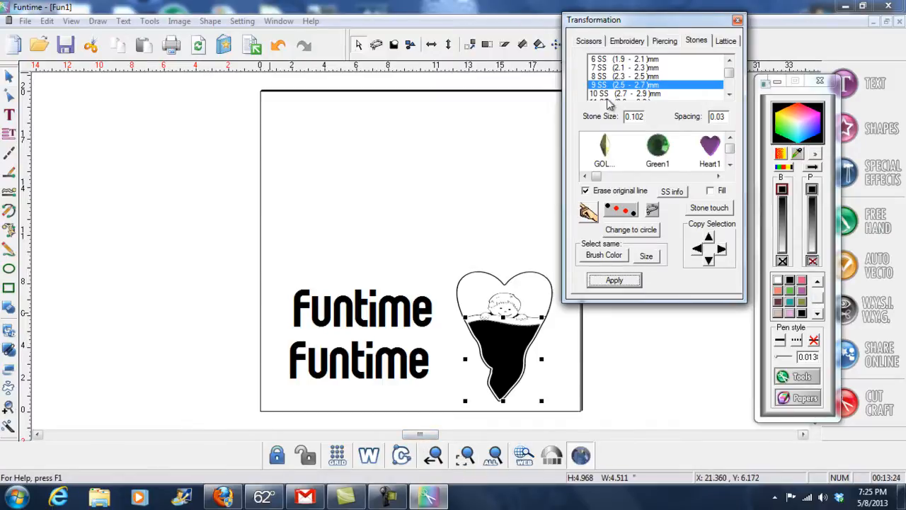
left_click(738, 20)
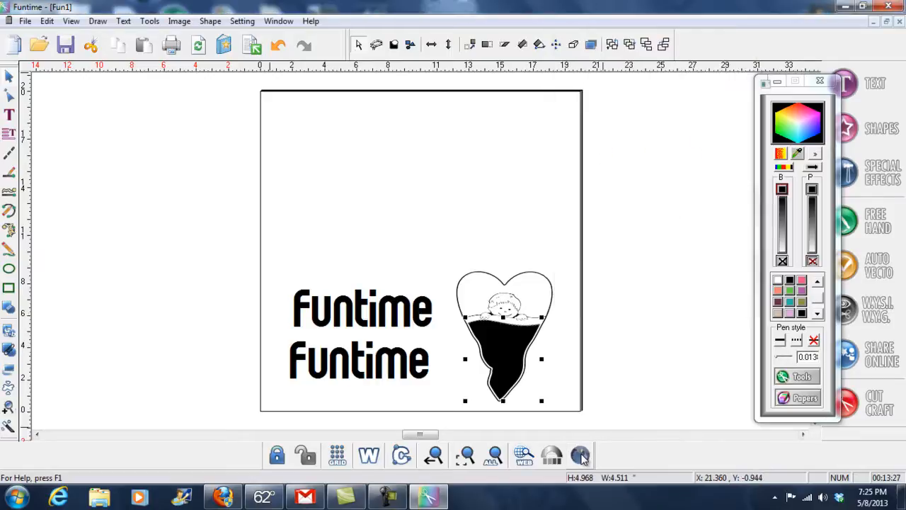
left_click(581, 456)
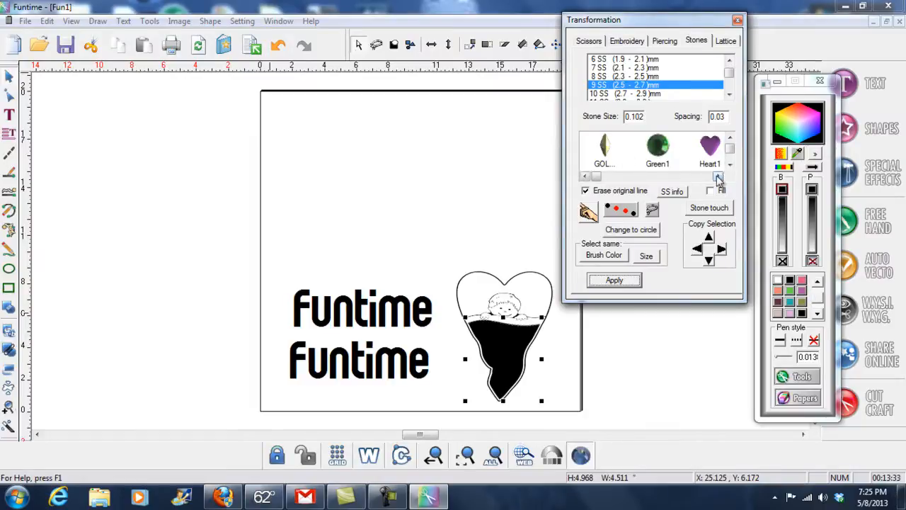
Browse the available stone styles as far as the Rhinescolor19, Rhinescolor2 and Rhinescolor20 designs
left_click(718, 177)
left_click(718, 177)
left_click(718, 177)
left_click(718, 177)
left_click(718, 177)
left_click(718, 177)
left_click(718, 177)
left_click(718, 177)
left_click(718, 177)
left_click(718, 177)
left_click(718, 177)
left_click(718, 177)
left_click(718, 177)
left_click(718, 177)
left_click(718, 177)
left_click(718, 177)
left_click(718, 177)
left_click(718, 177)
left_click(718, 177)
left_click(718, 177)
left_click(718, 177)
left_click(718, 177)
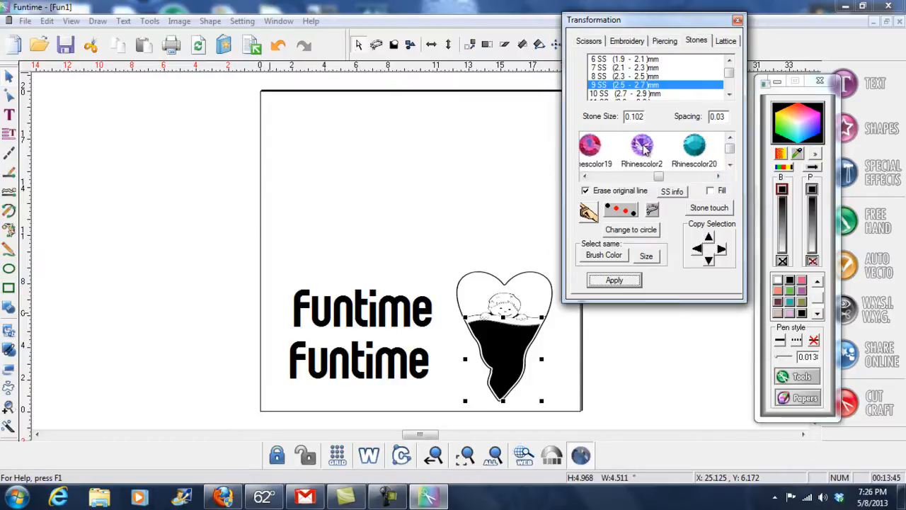
left_click_drag(276, 247, 432, 338)
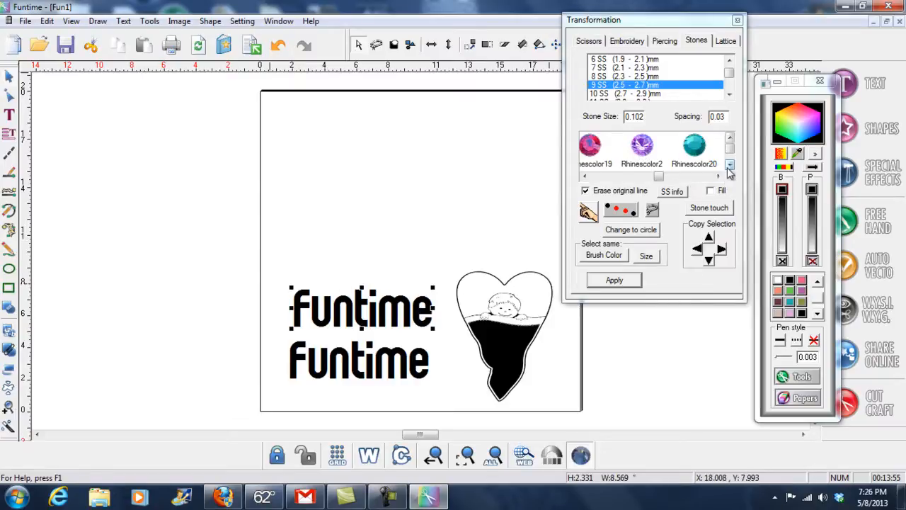
left_click(472, 202)
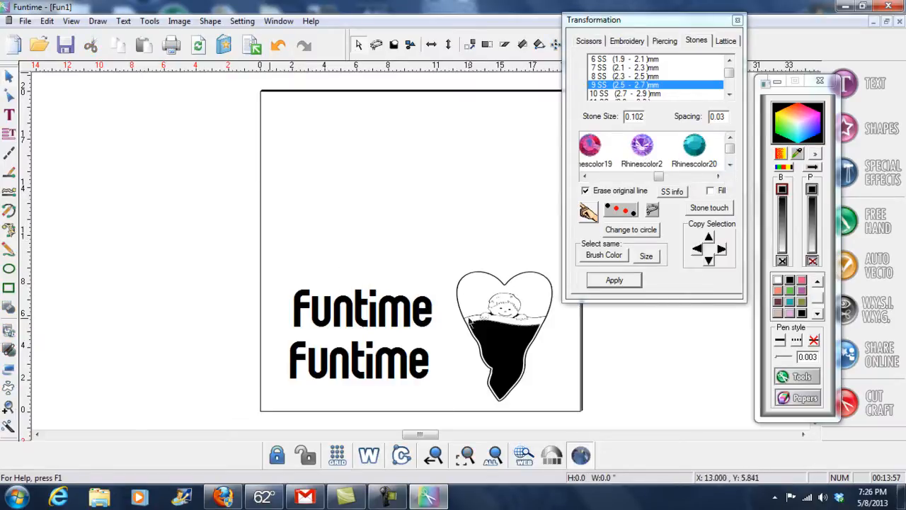
Move the Transformation window clear of the page, frame the whole heart drawing in a close-up and return to the selection tool
left_click_drag(655, 20, 680, 40)
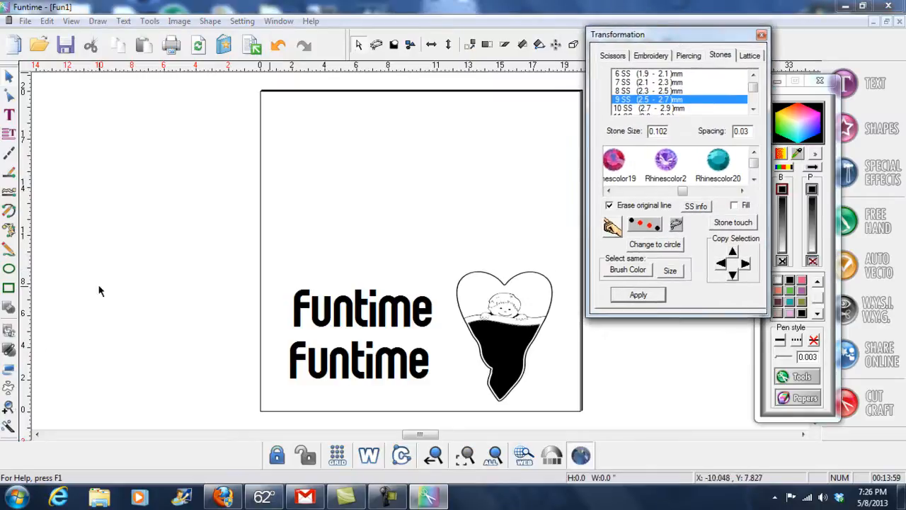
left_click(9, 407)
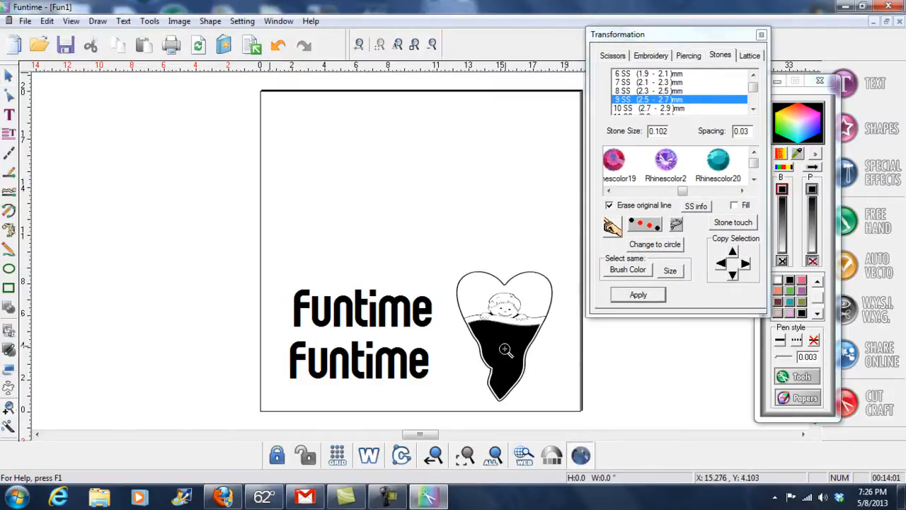
left_click_drag(451, 260, 564, 403)
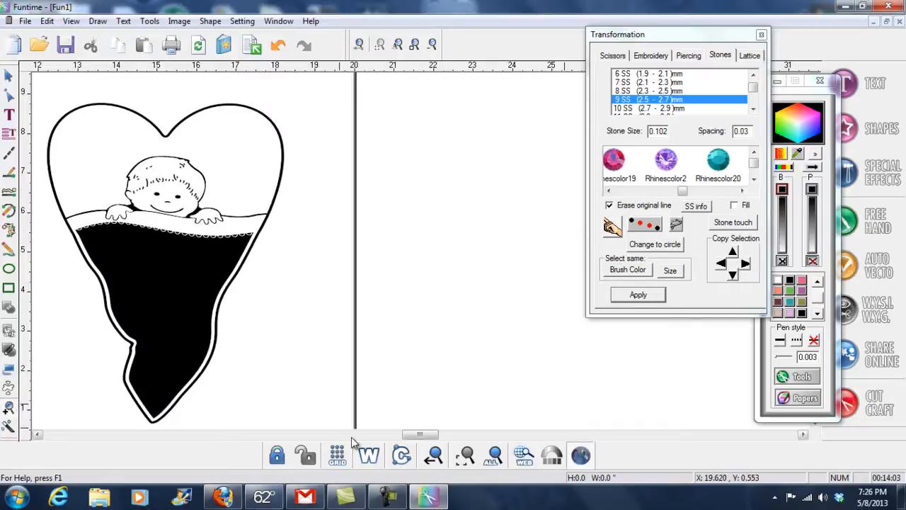
left_click_drag(412, 434, 405, 436)
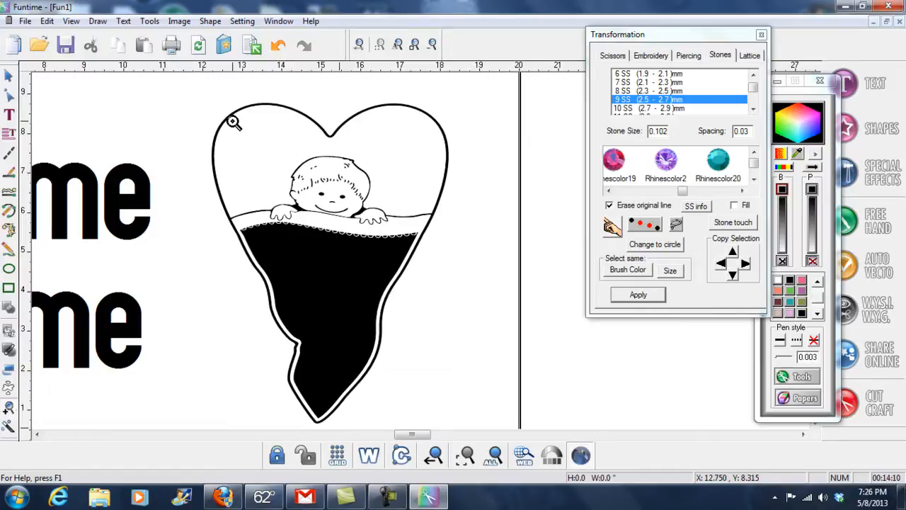
left_click(213, 21)
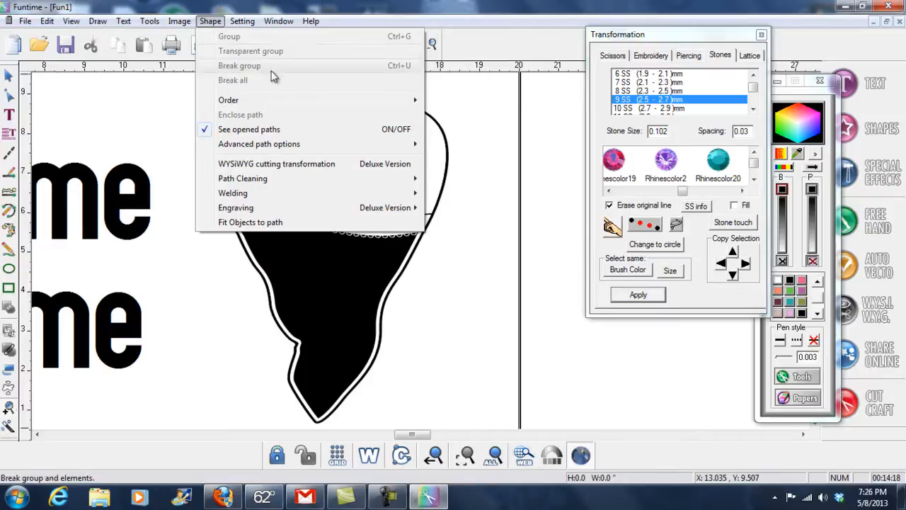
left_click(467, 212)
left_click(468, 207)
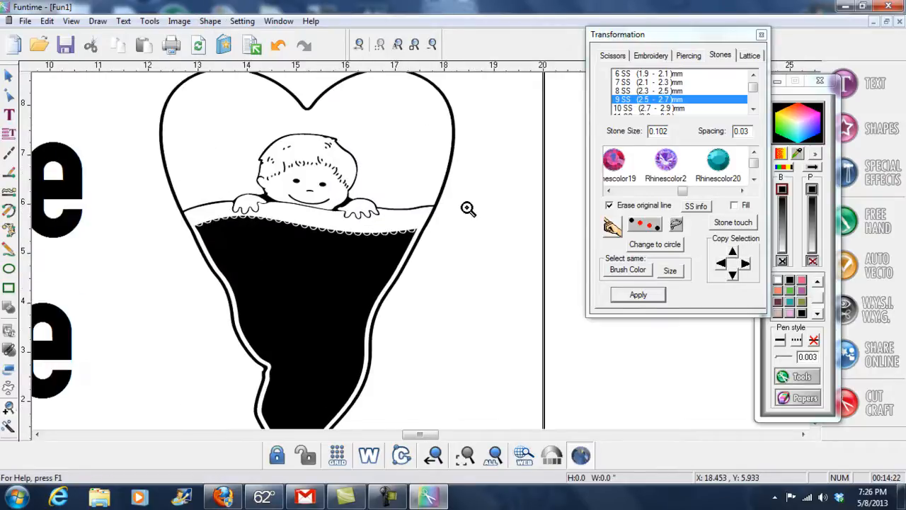
left_click(434, 455)
left_click(8, 74)
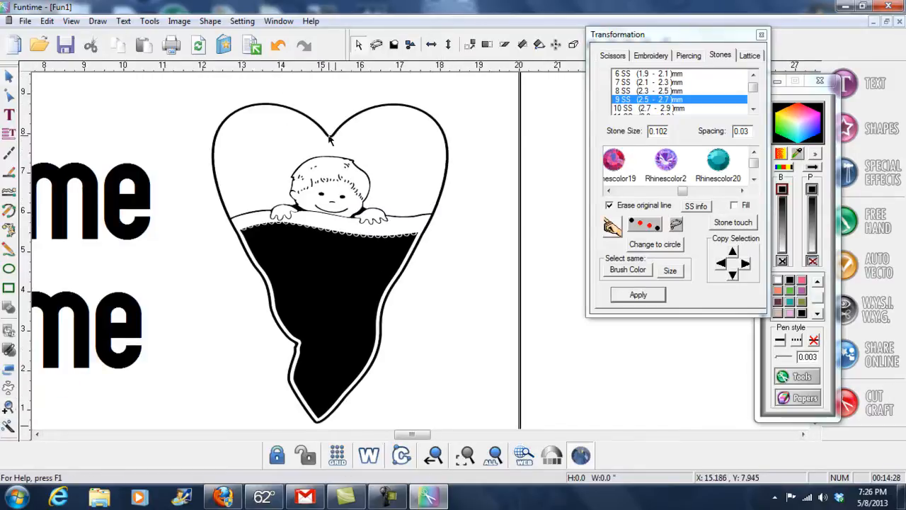
In wireframe view, fill the heart's lower shape with 13 SS (3.2 - 3.4) mm stones, and preview the result in solid view
left_click(369, 456)
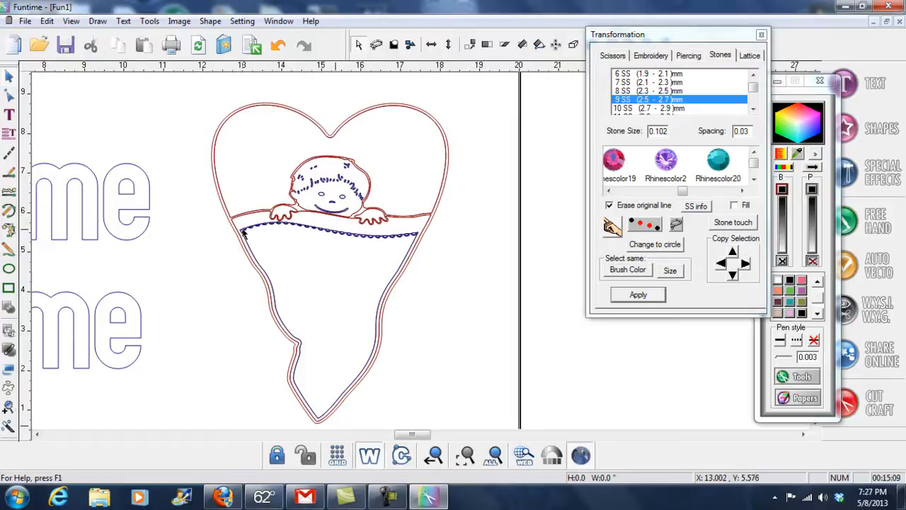
left_click(242, 233)
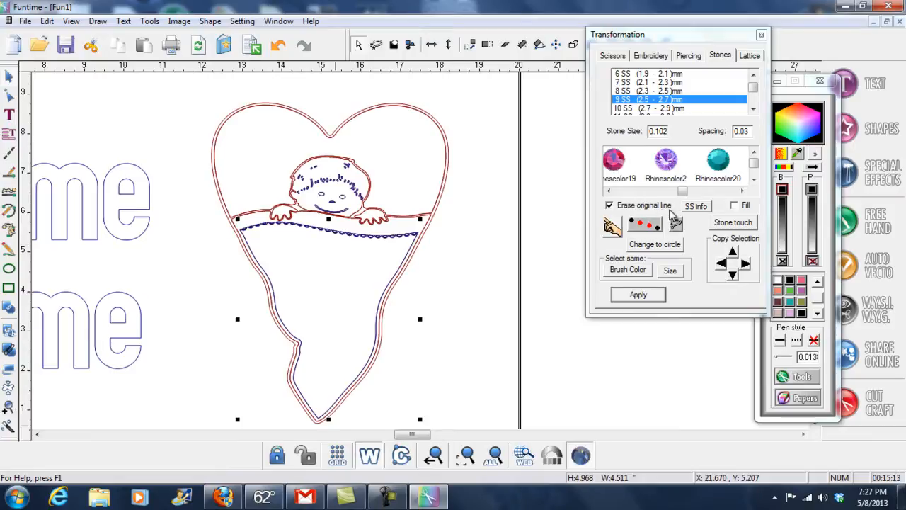
left_click(735, 207)
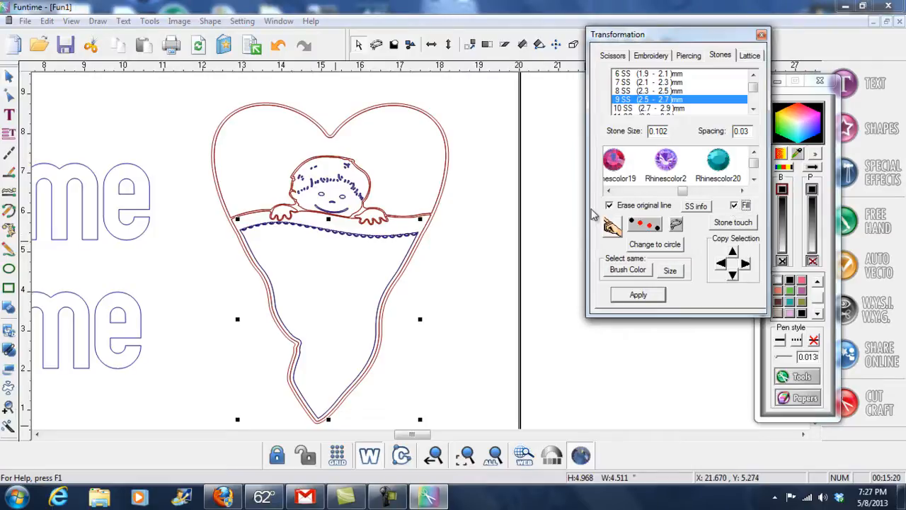
left_click(753, 110)
left_click(753, 110)
left_click(753, 110)
left_click(753, 110)
left_click(664, 102)
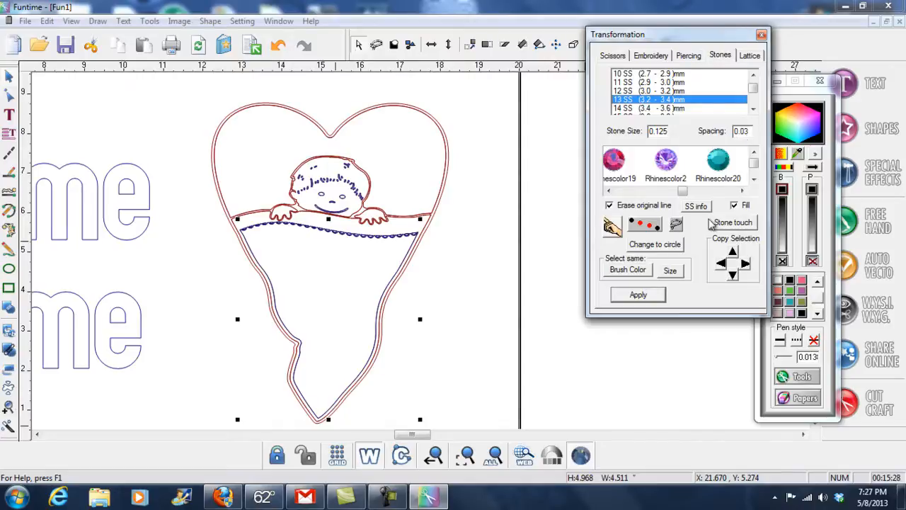
left_click(639, 295)
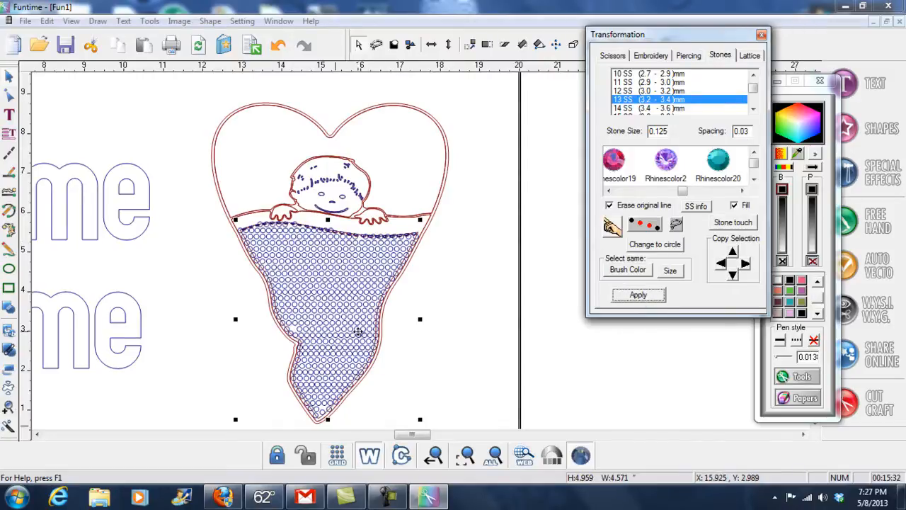
left_click(372, 458)
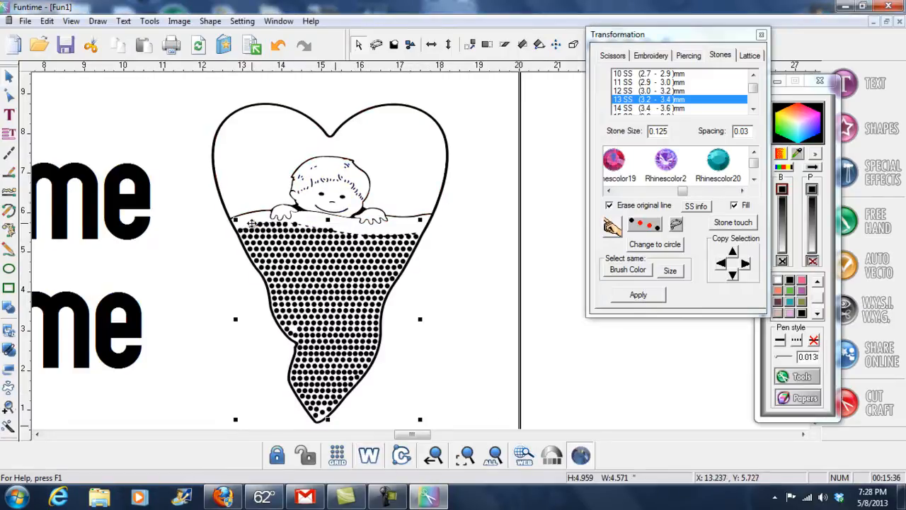
Back in wireframe view, line the heart outline and child drawing with 13 SS stones with Fill off, and preview them solid
left_click(373, 458)
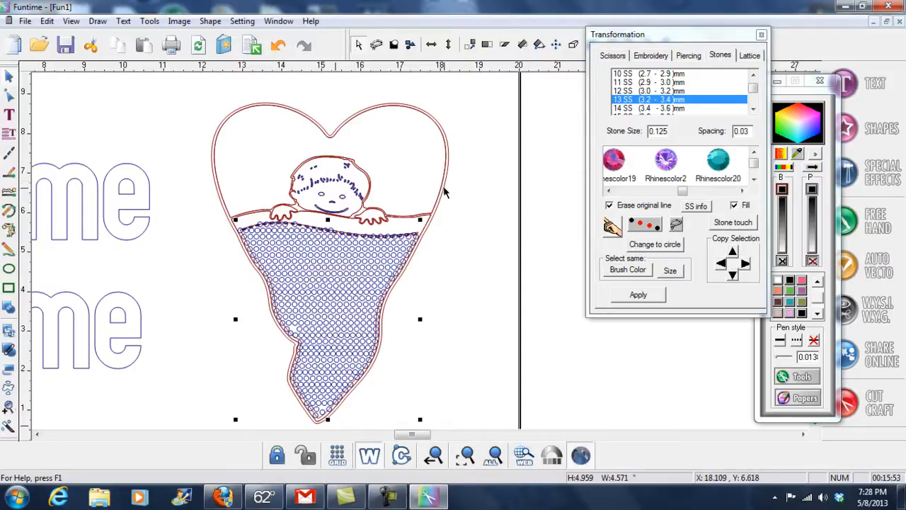
left_click(448, 155)
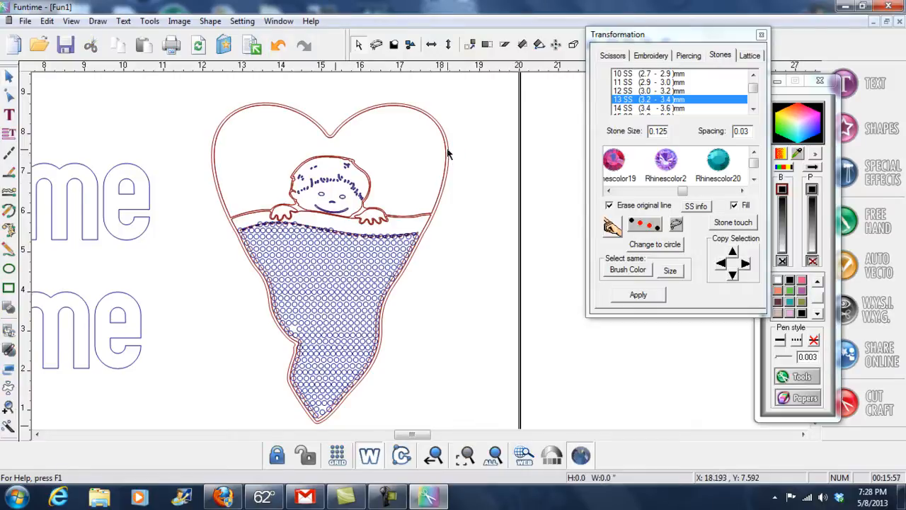
left_click(448, 151)
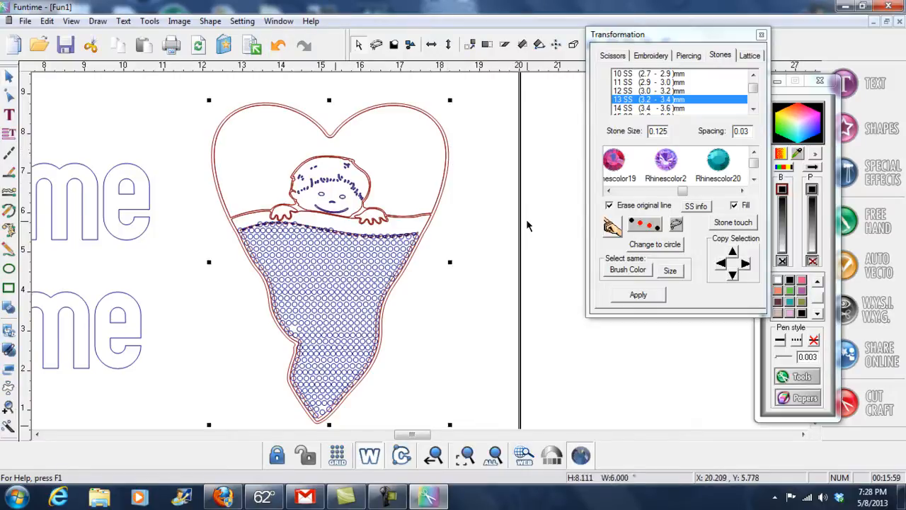
left_click(734, 206)
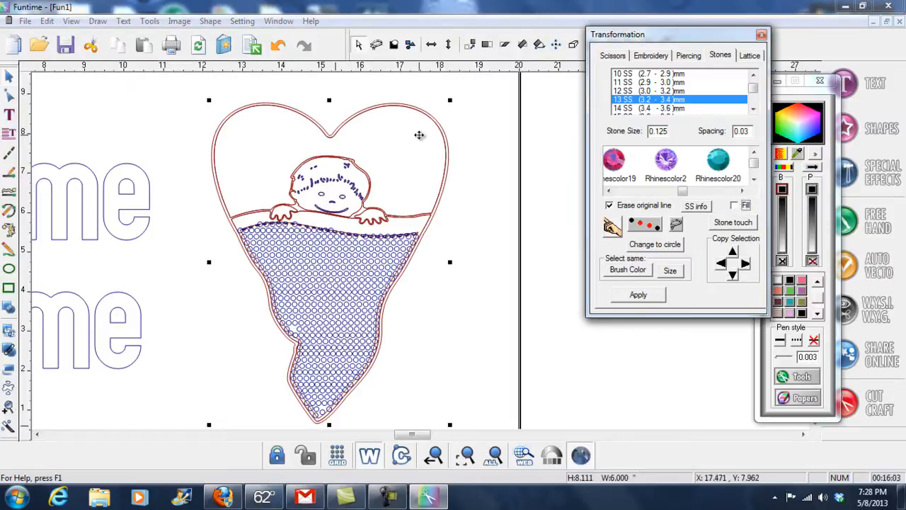
left_click(636, 296)
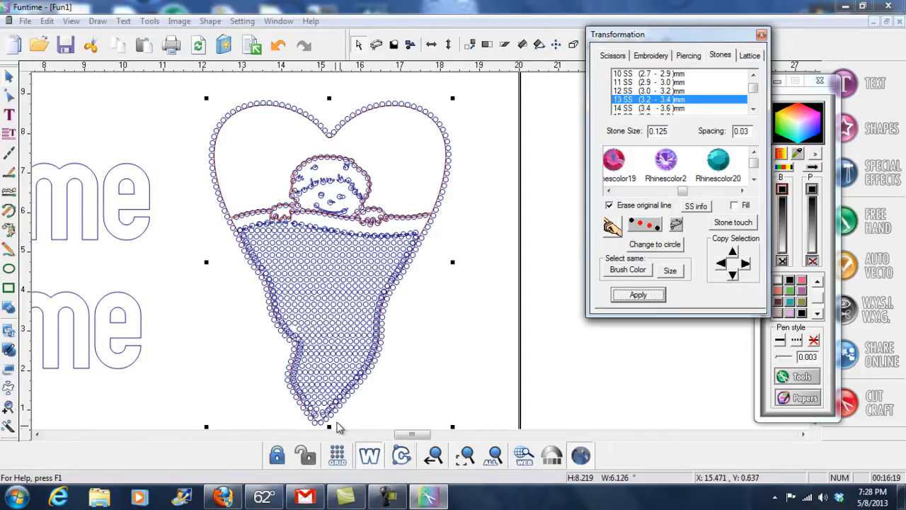
left_click(369, 456)
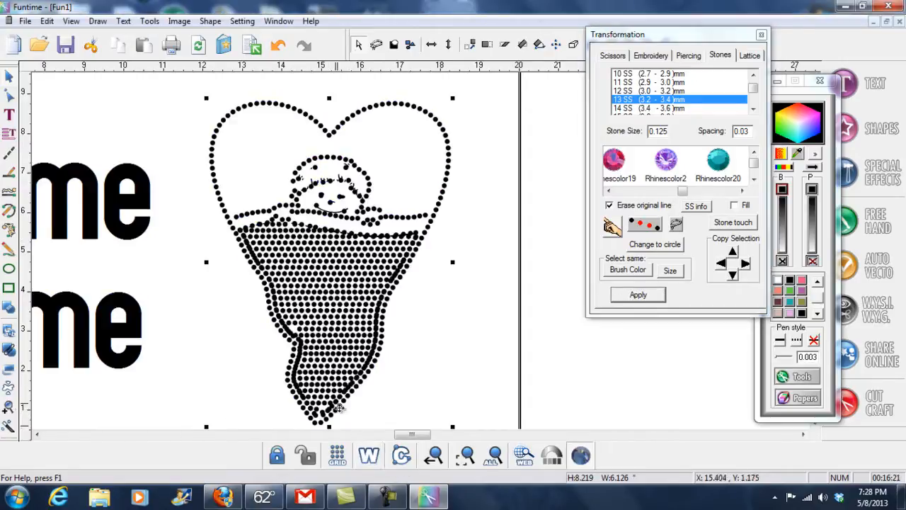
Return to wireframe view and delete the stones placed on the child's eyes, nose and mouth
left_click(369, 466)
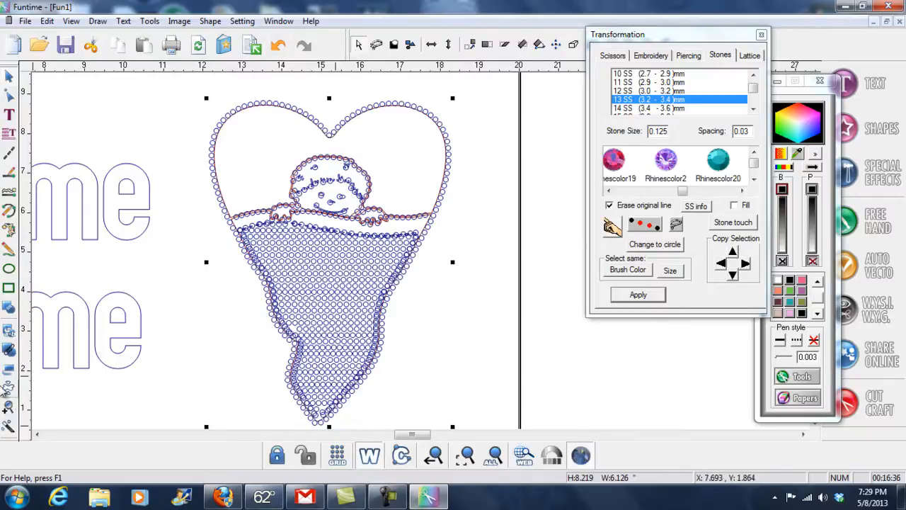
left_click(9, 409)
left_click_drag(277, 138, 390, 271)
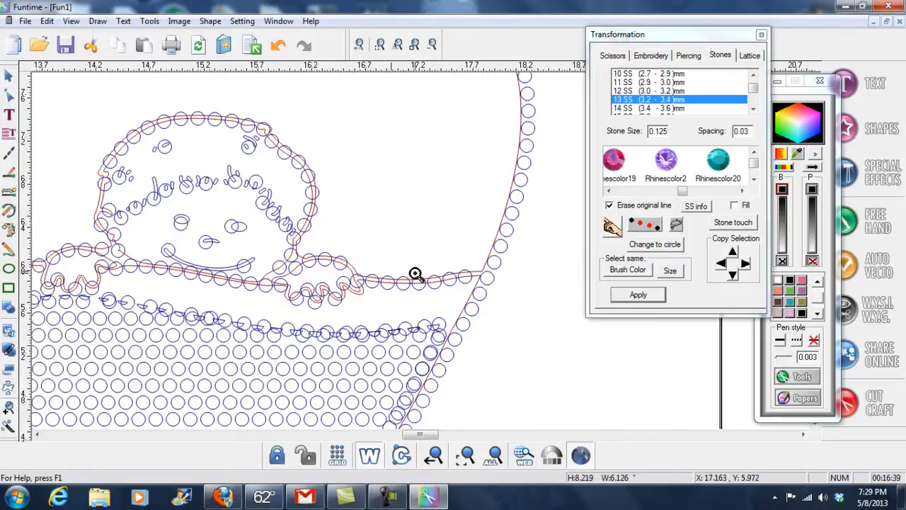
left_click(8, 78)
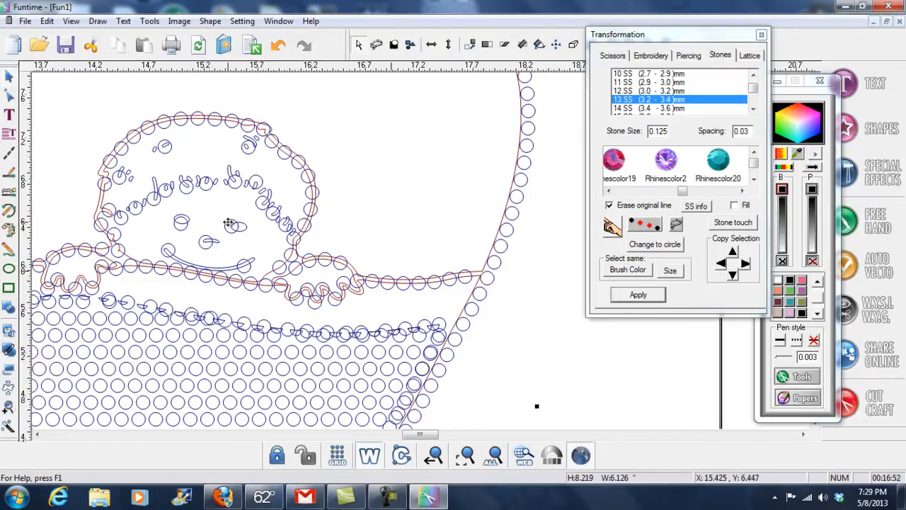
left_click(570, 390)
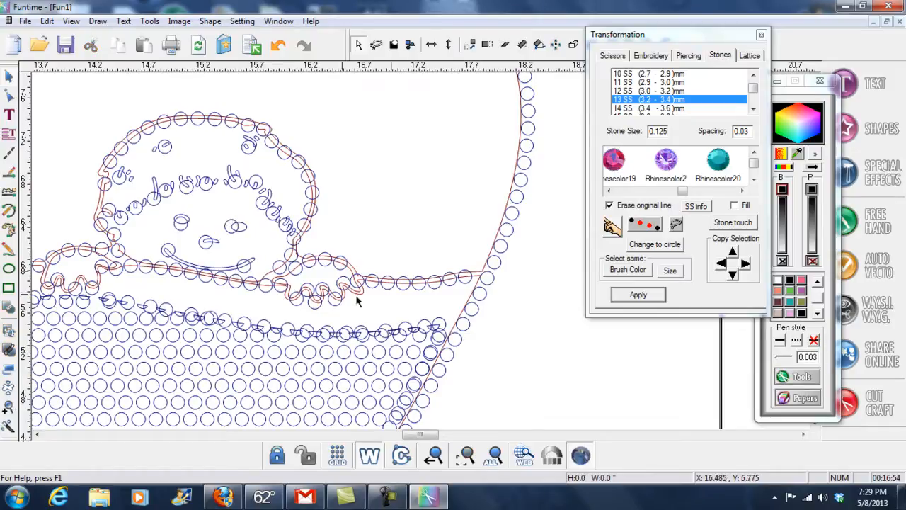
left_click(228, 227)
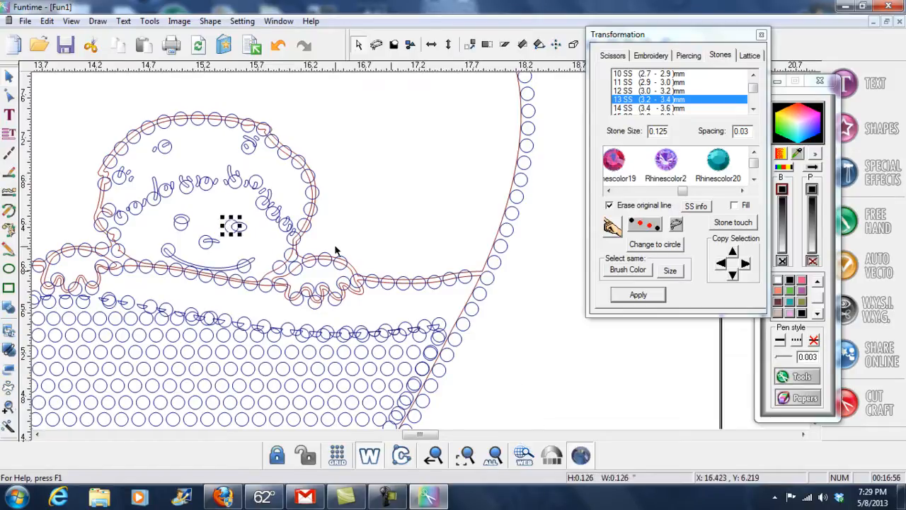
left_click_drag(231, 226, 167, 247)
key("Delete")
left_click_drag(245, 271, 205, 246)
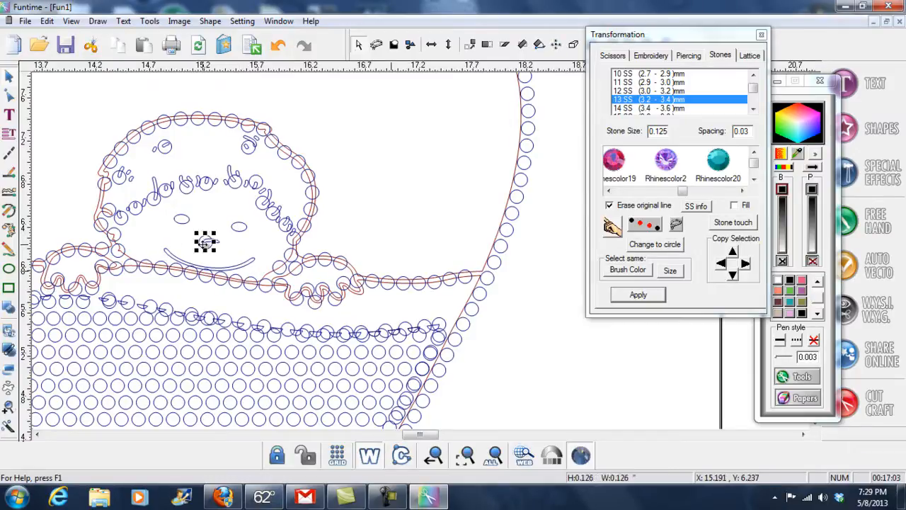
key("Delete")
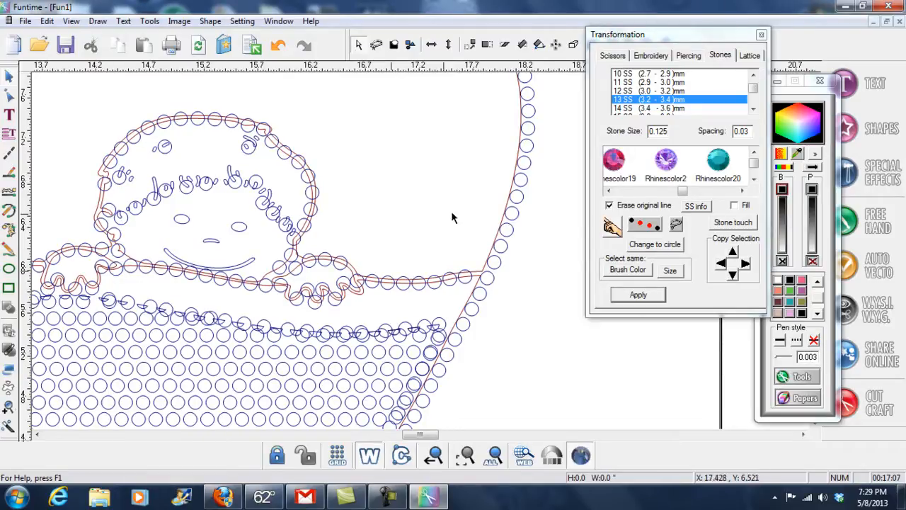
Place single stones by hand on the child's eyes and nose, six along the mouth, and one on the hair outline
left_click_drag(420, 434, 418, 433)
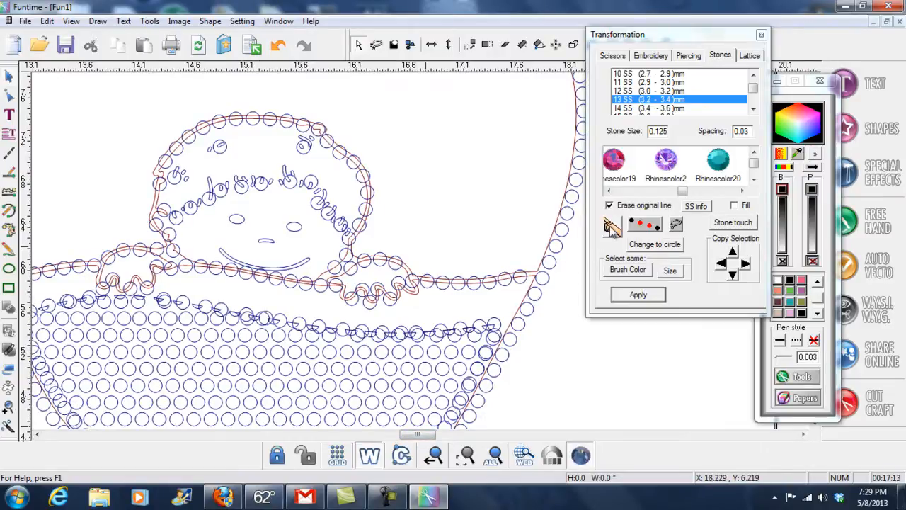
left_click(612, 228)
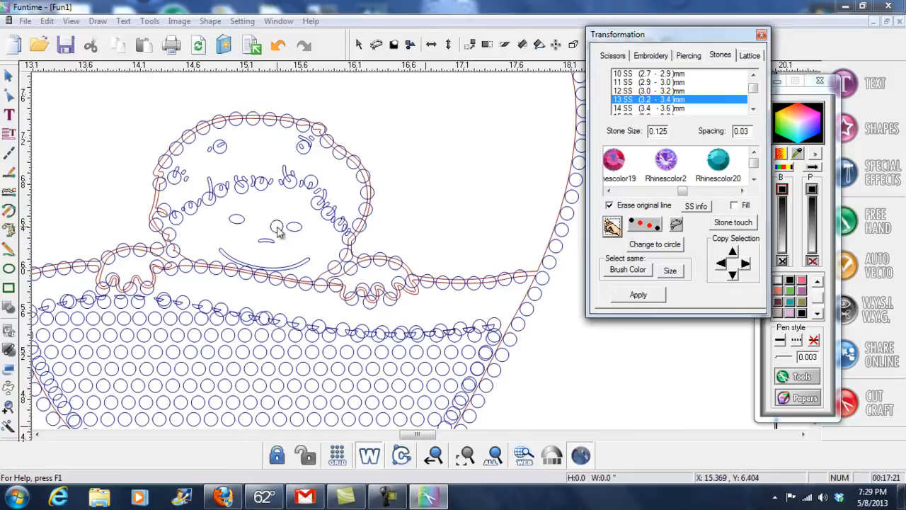
left_click(240, 219)
left_click(296, 228)
left_click(269, 242)
left_click(225, 245)
left_click(238, 253)
left_click(254, 262)
left_click(270, 265)
left_click(288, 263)
left_click(302, 259)
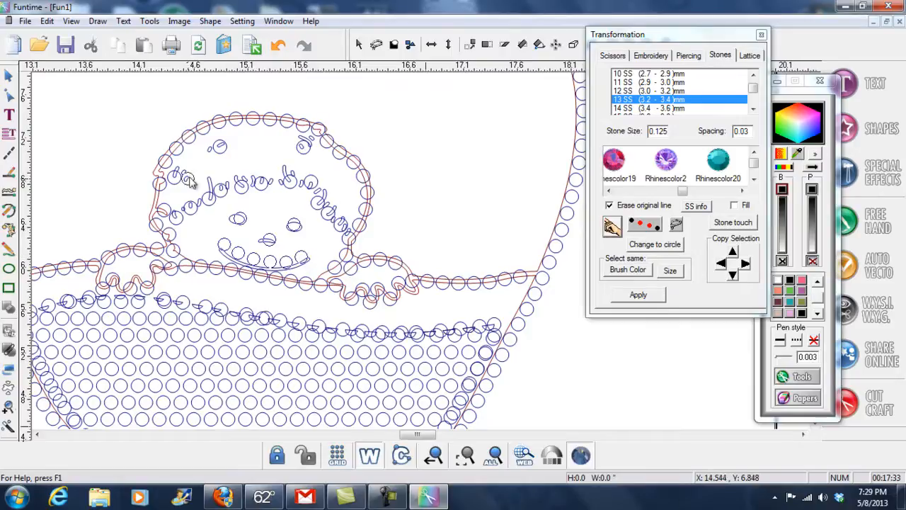
left_click(155, 201)
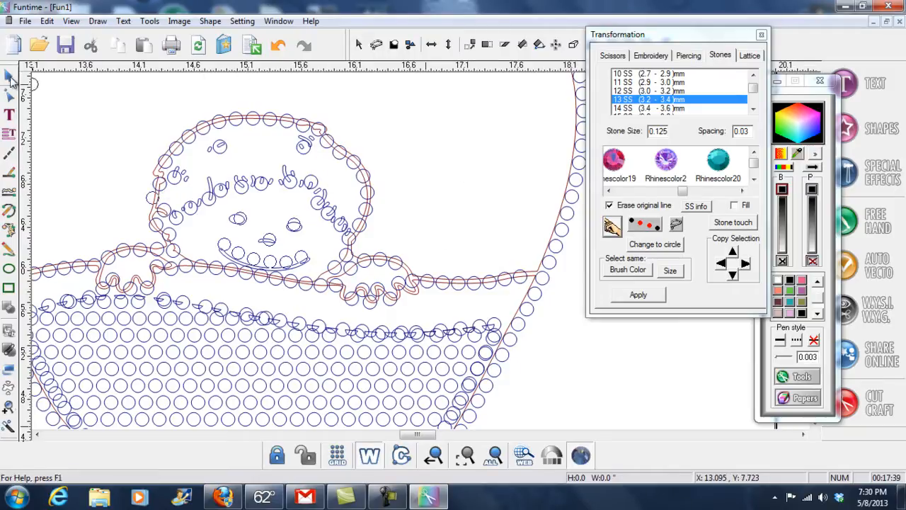
Scatter thirteen loose stones by hand in the empty area between the child's head and the heart's edge, and preview them in solid view
left_click(394, 134)
left_click(413, 136)
left_click(433, 140)
left_click(451, 143)
left_click(476, 146)
left_click(492, 151)
left_click(501, 151)
left_click(511, 161)
left_click(522, 173)
left_click(504, 194)
left_click(468, 186)
left_click(452, 174)
left_click(413, 160)
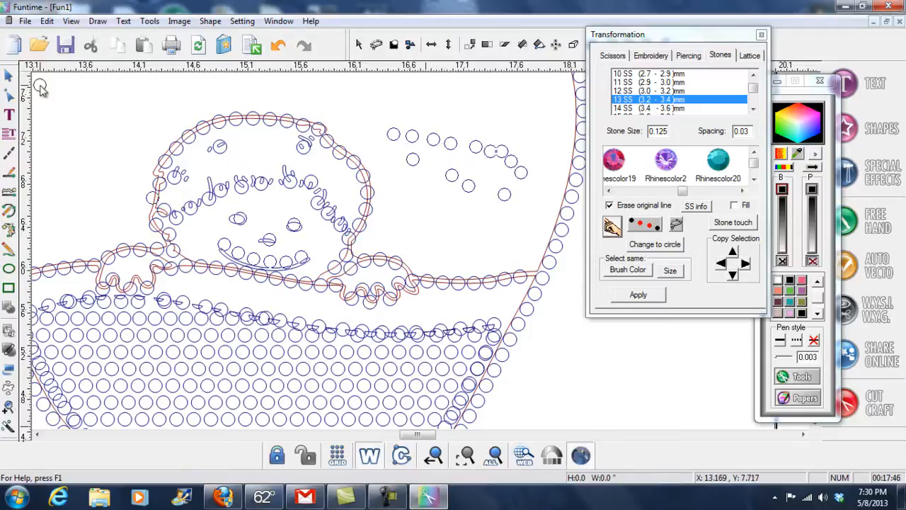
left_click(371, 456)
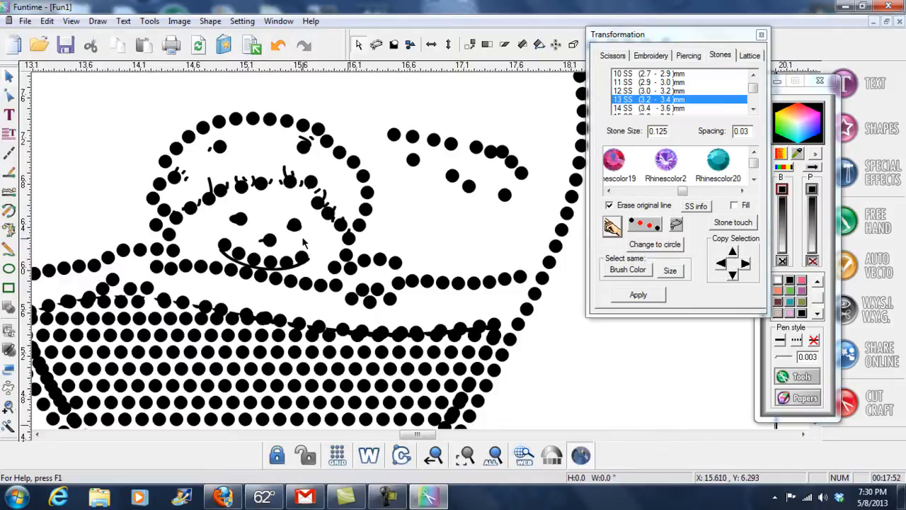
left_click(370, 456)
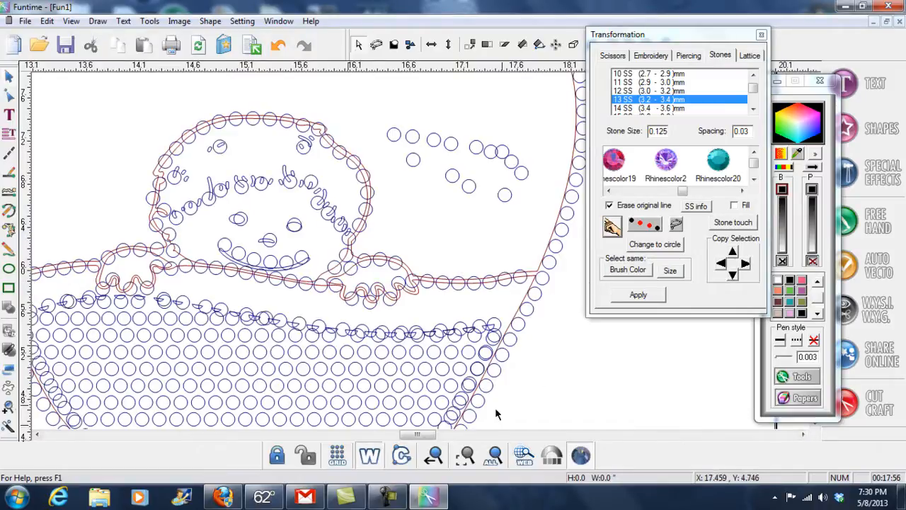
Delete one stone on the heart's right edge and copy the neighbouring stone above it downward into the gap
left_click_drag(422, 441, 427, 439)
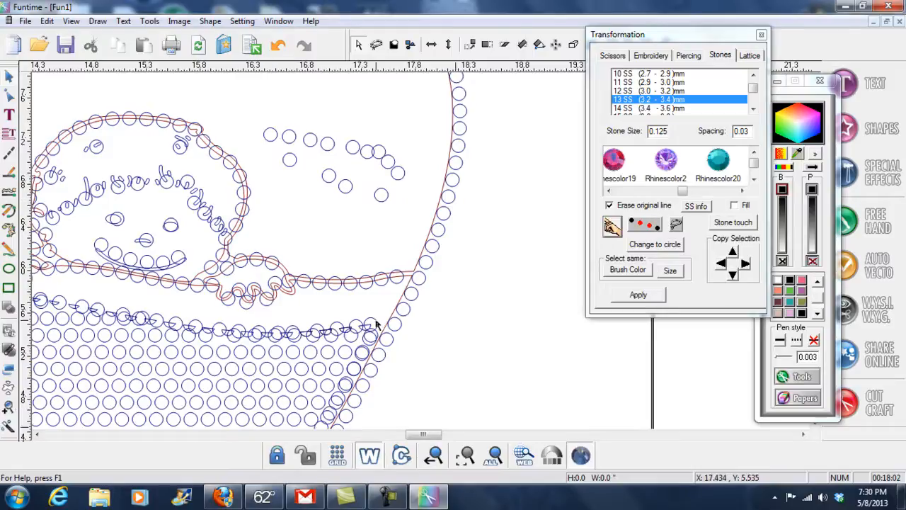
left_click(437, 230)
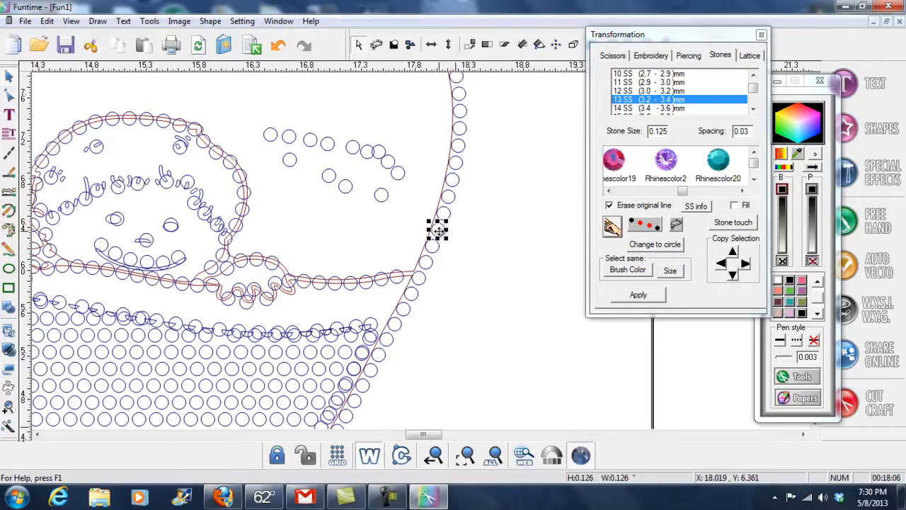
key("Delete")
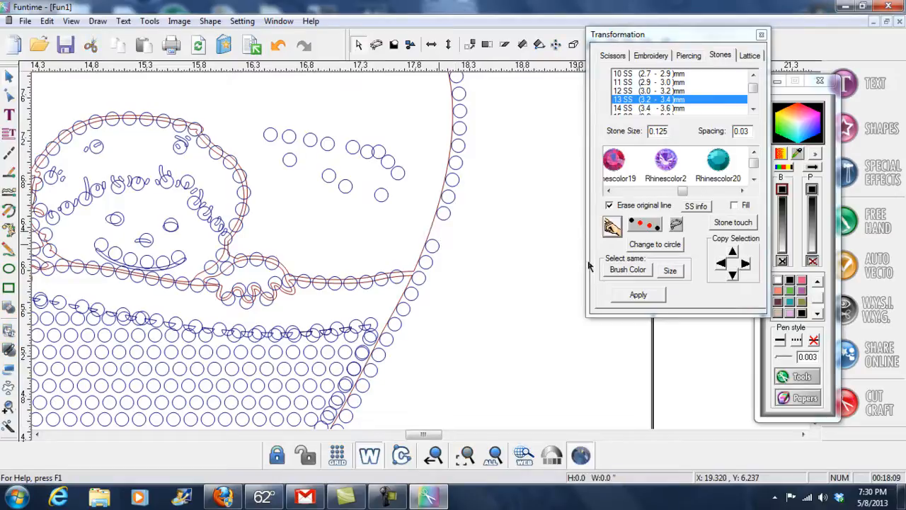
left_click(442, 214)
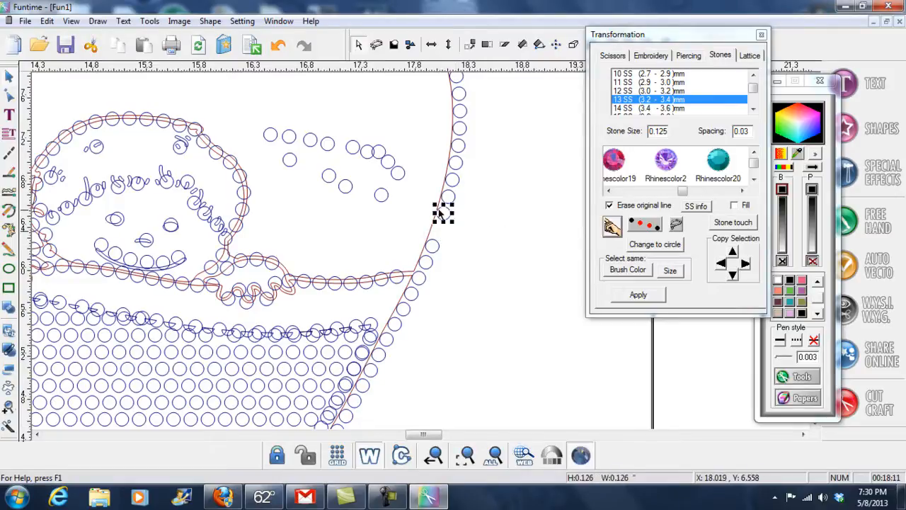
left_click(733, 279)
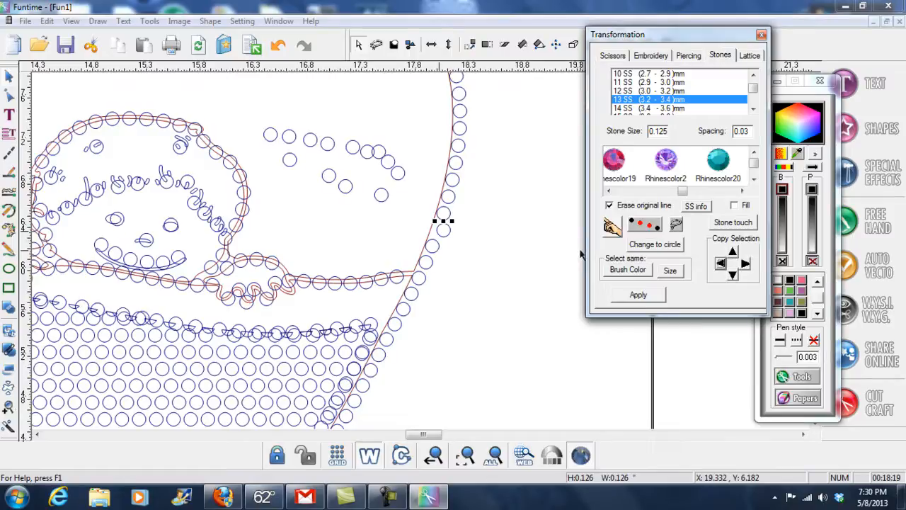
Nudge the copied stone left in small increments to line it up with the stones on the heart's right edge
left_click(443, 237)
key("Left")
key("Left")
key("Left")
key("Left")
key("Left")
key("Left")
left_click(500, 270)
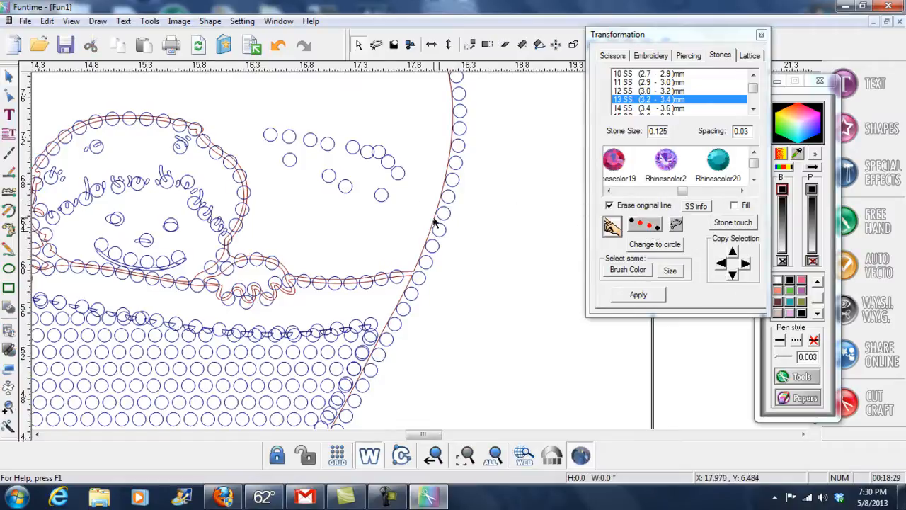
Move the two lowest loose stones out of the heart to the blank area beyond its right edge
left_click(380, 194)
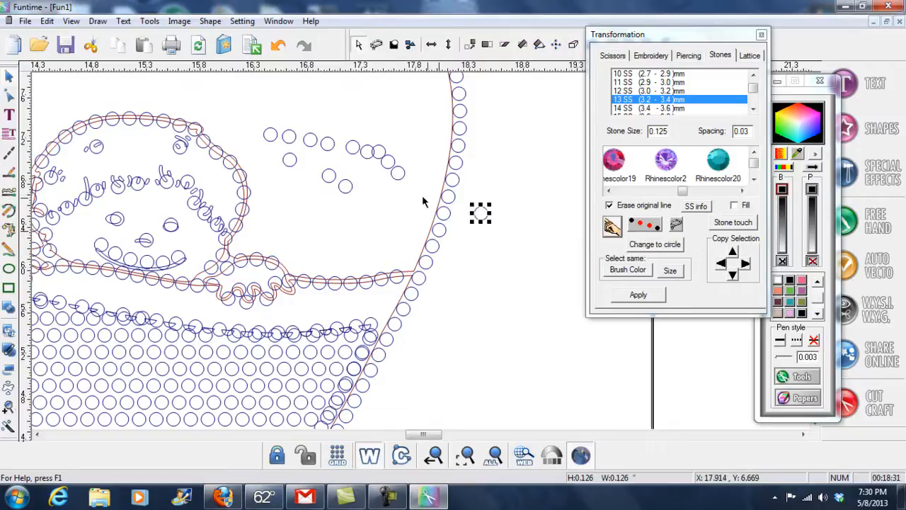
left_click(344, 187)
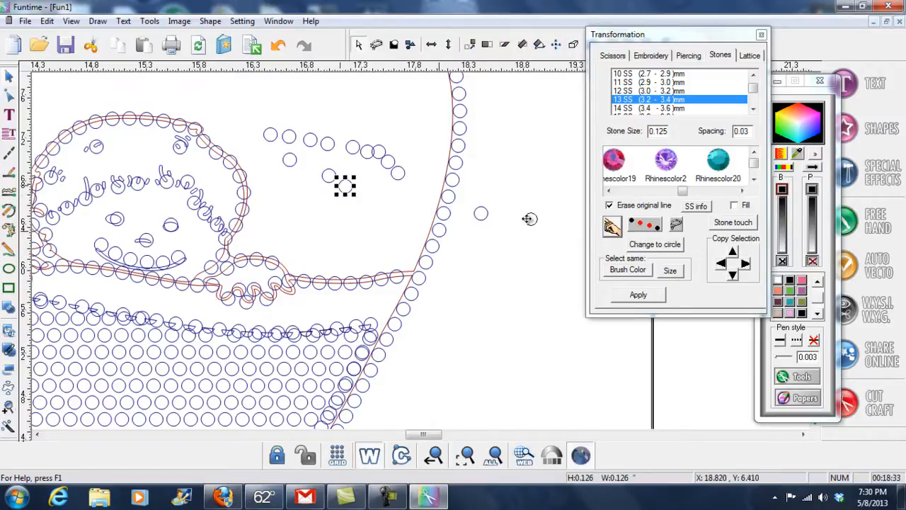
left_click(494, 273)
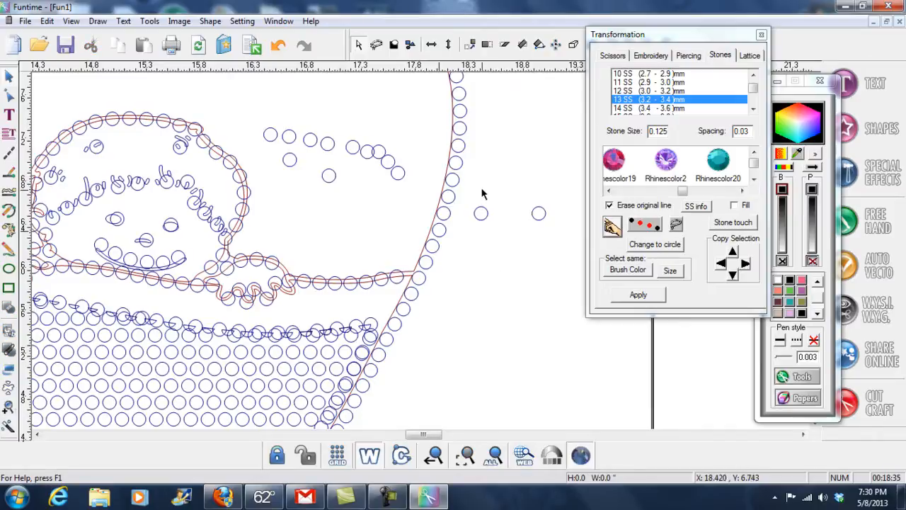
Move the outer loose stone farther from the heart and fill the gap between the two loose stones with a straight row of stones
left_click_drag(423, 434, 427, 434)
left_click(459, 218)
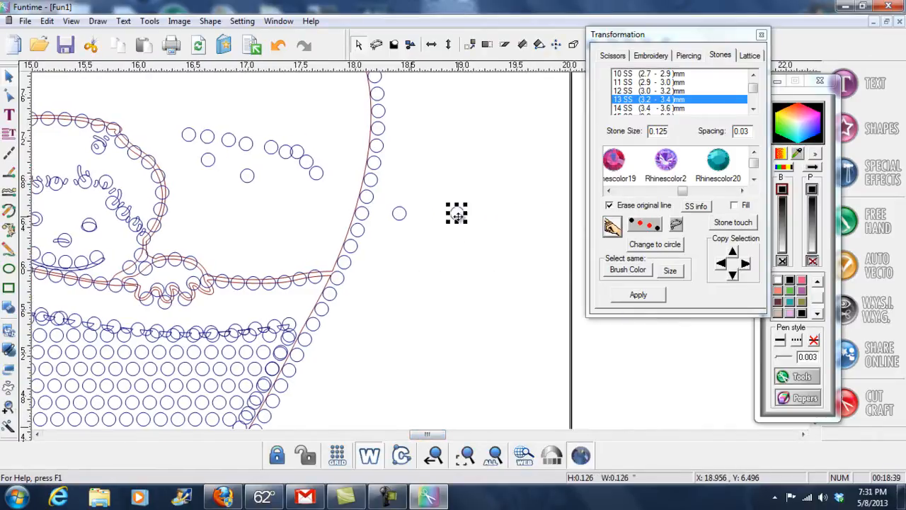
left_click_drag(508, 215, 508, 214)
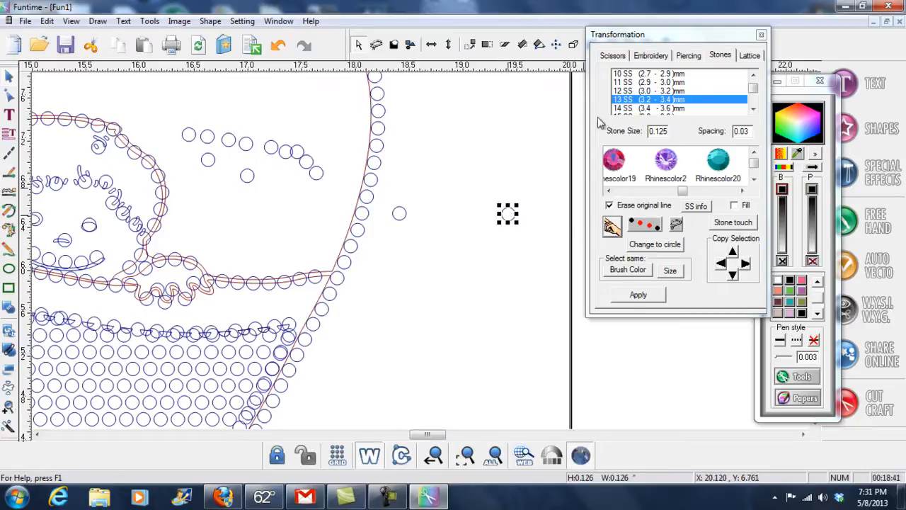
left_click_drag(388, 176, 540, 265)
left_click(642, 227)
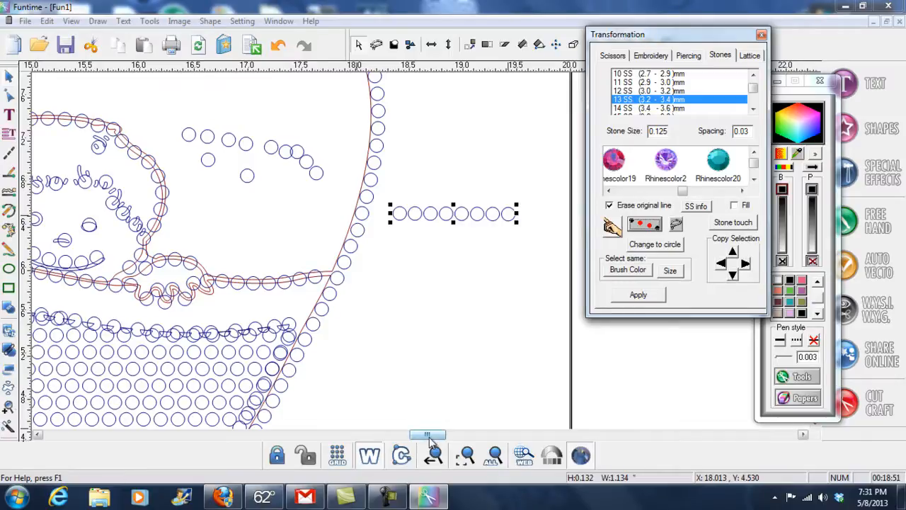
Switch to solid view and examine the whole heart design close up for leftover drawing lines
left_click_drag(427, 434, 420, 434)
left_click(370, 460)
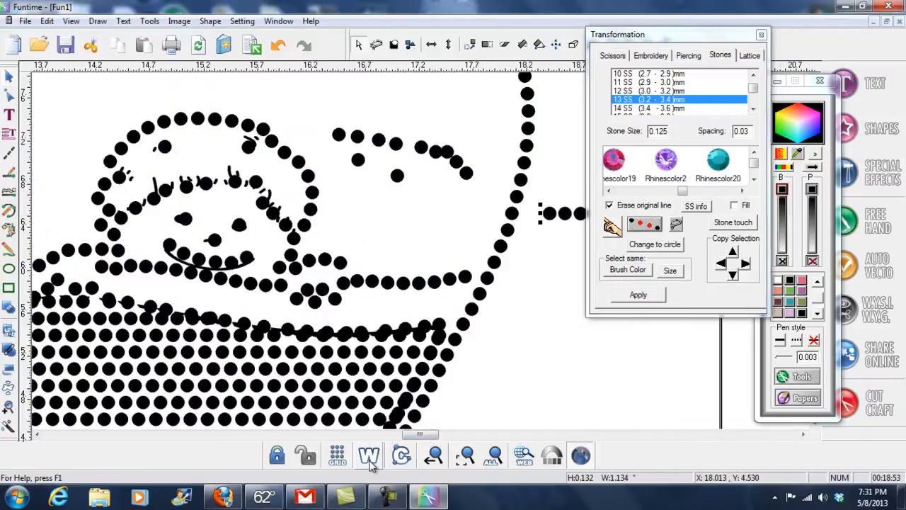
left_click(402, 237)
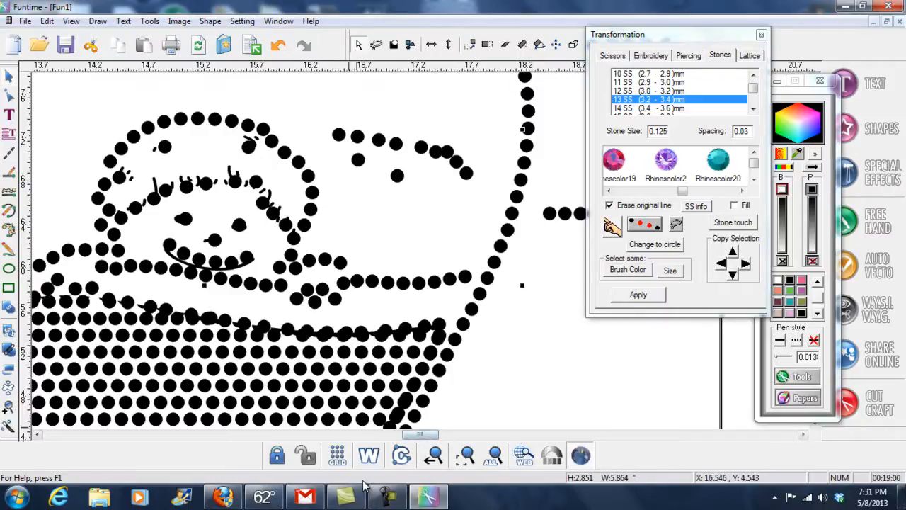
left_click(433, 457)
left_click(433, 456)
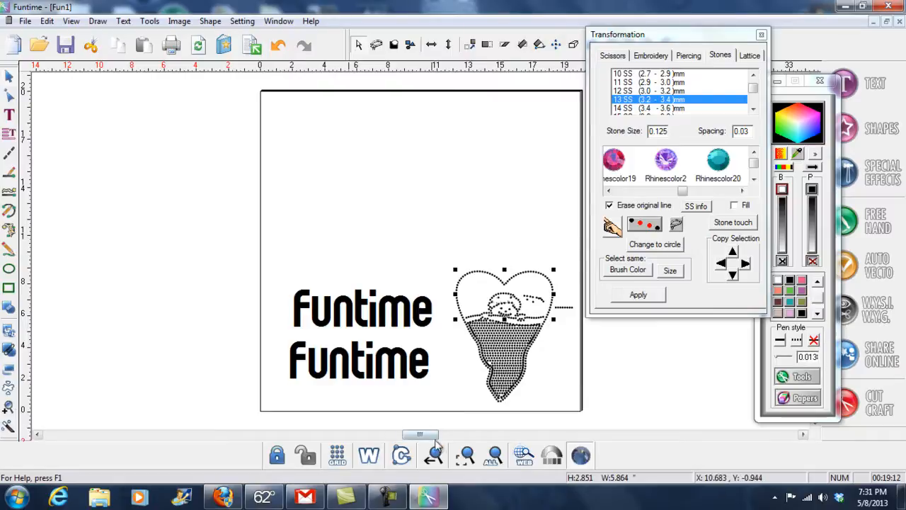
left_click(8, 407)
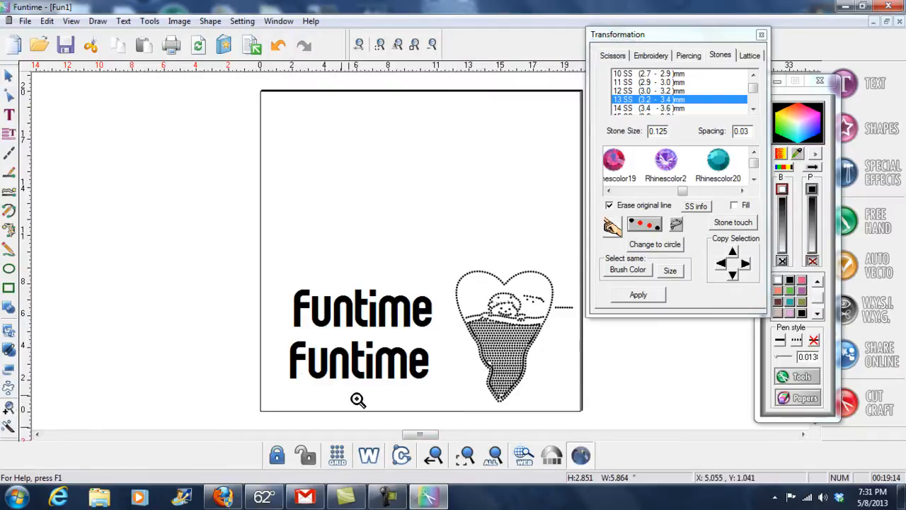
left_click_drag(460, 252, 572, 378)
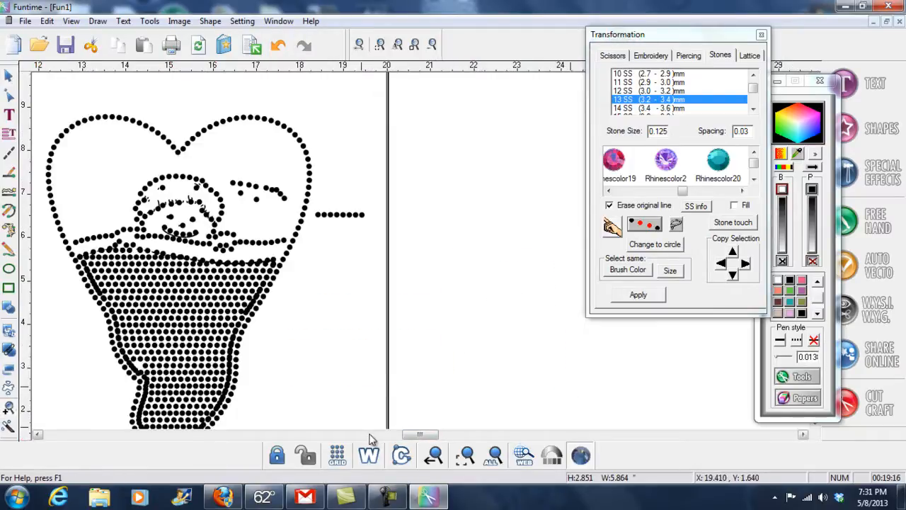
left_click_drag(419, 435, 414, 433)
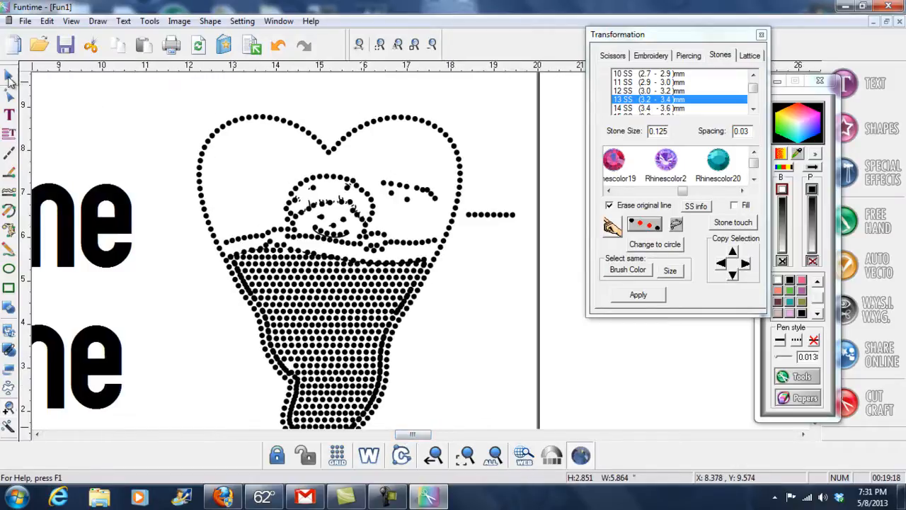
Delete the leftover smile line and the stray hair strokes from the child's face
left_click(9, 76)
left_click(255, 215)
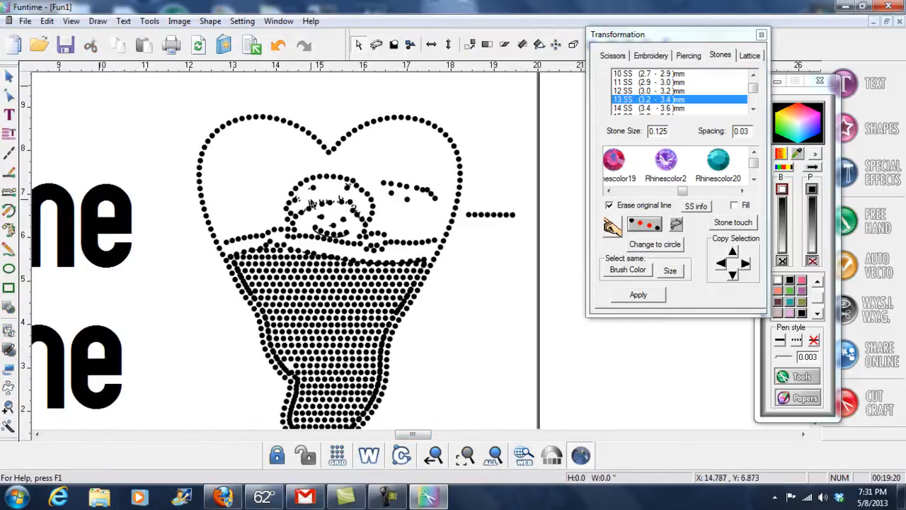
left_click(340, 240)
left_click_drag(339, 239, 503, 176)
key("Delete")
left_click(326, 234)
left_click_drag(323, 233, 512, 204)
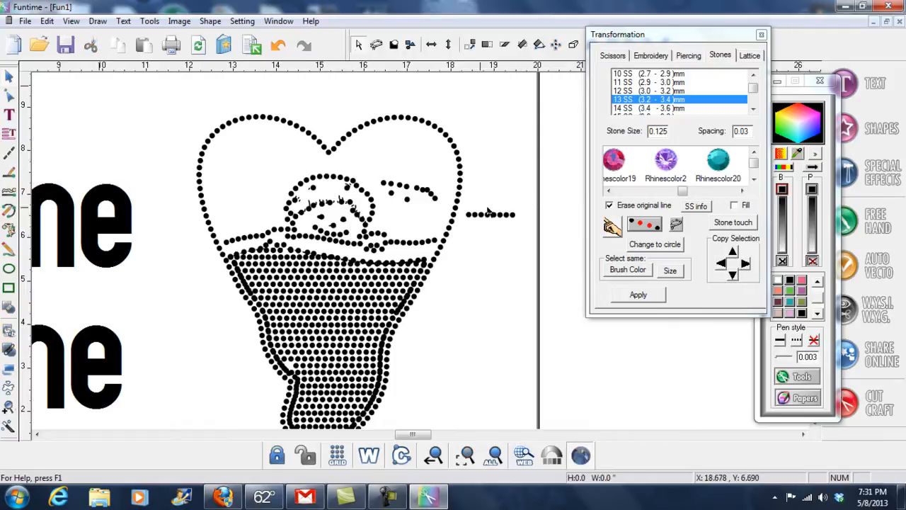
left_click(333, 226)
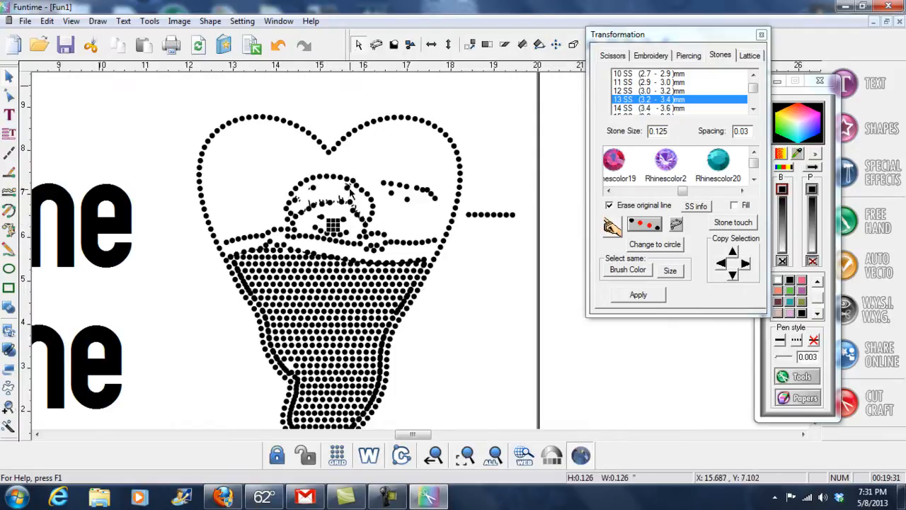
left_click(340, 199)
left_click(381, 216)
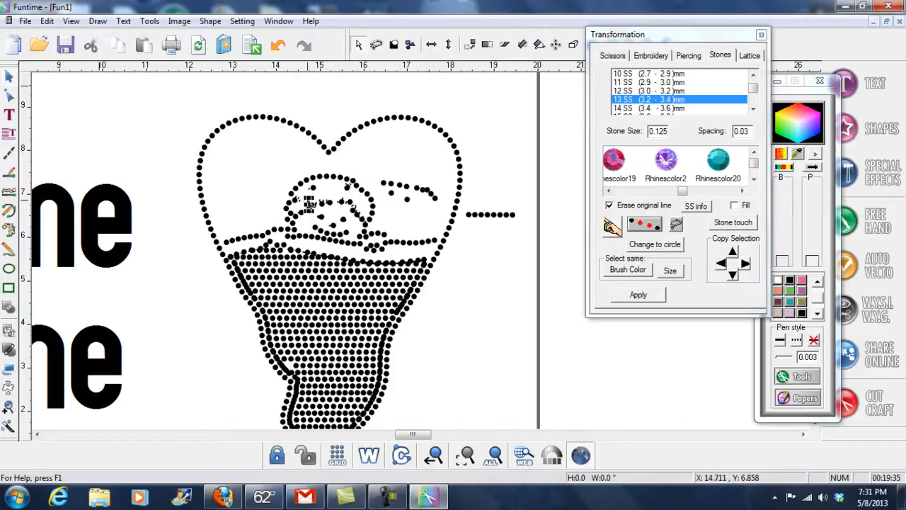
Select the stones along the heart's upper-right curve and change them to circles
mouse_move(417, 434)
left_mouse_down()
mouse_move(399, 426)
mouse_move(390, 433)
mouse_move(410, 433)
left_mouse_up()
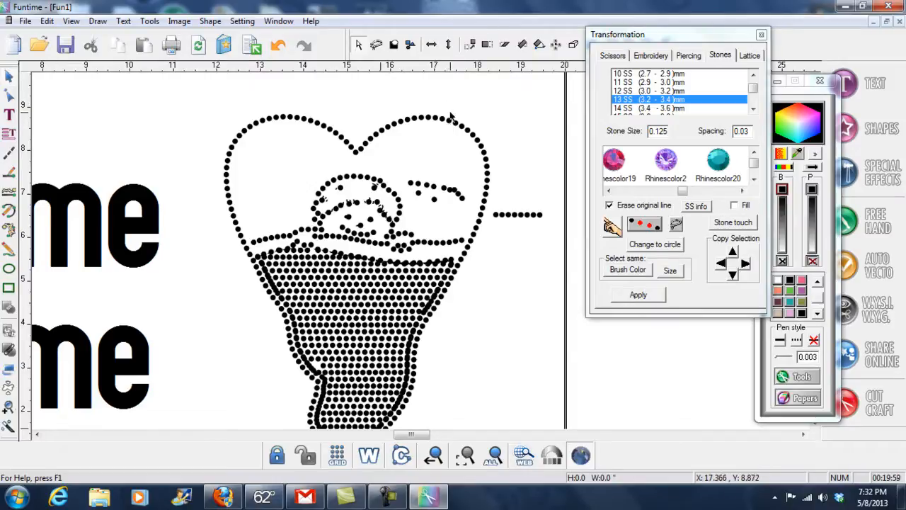
left_click_drag(418, 101, 518, 181)
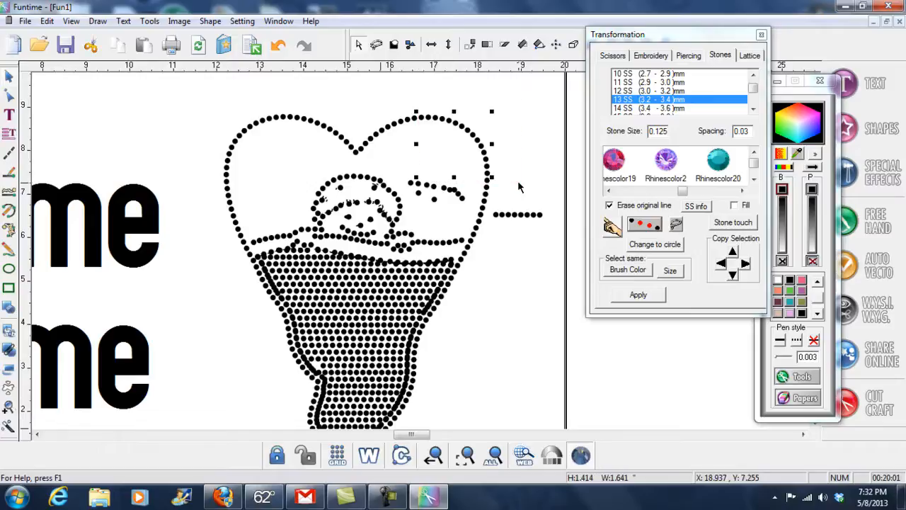
left_click(657, 245)
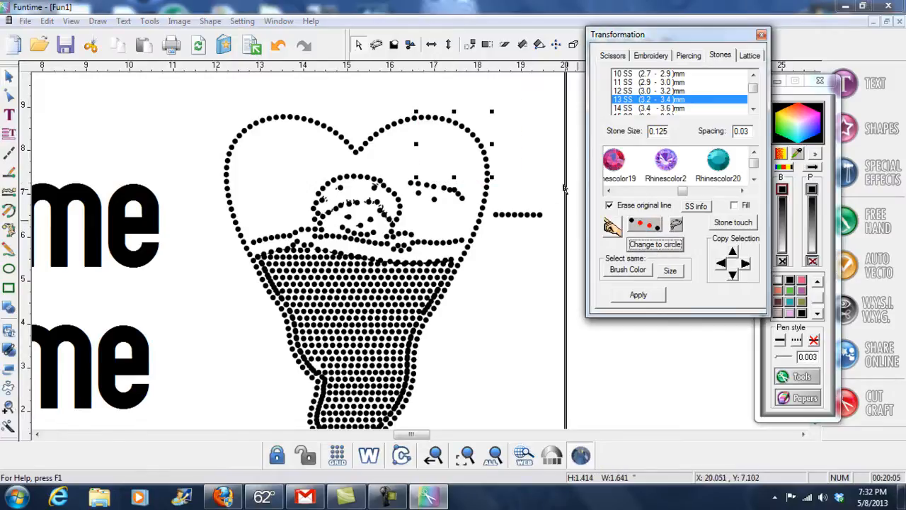
Try to move the upper-right curve of stones outward from the heart, undo the move and deselect the stones
left_click_drag(483, 152, 512, 147)
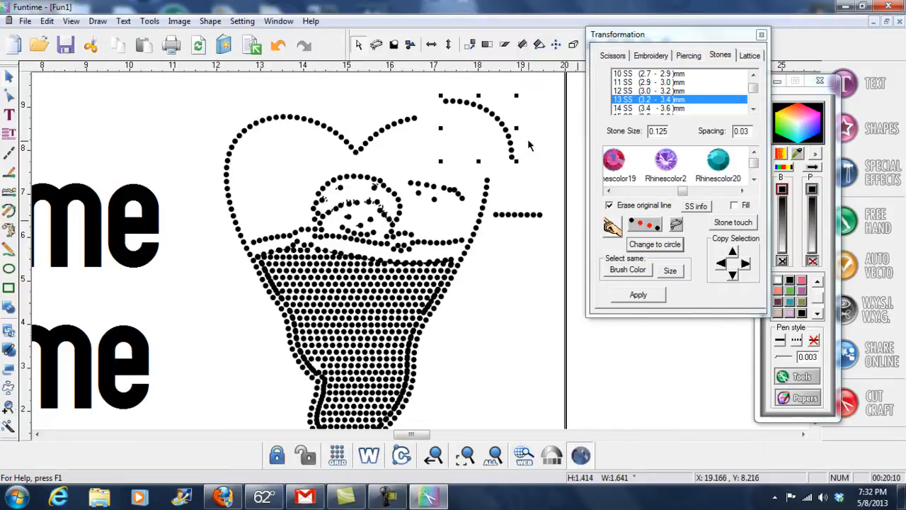
left_click(277, 50)
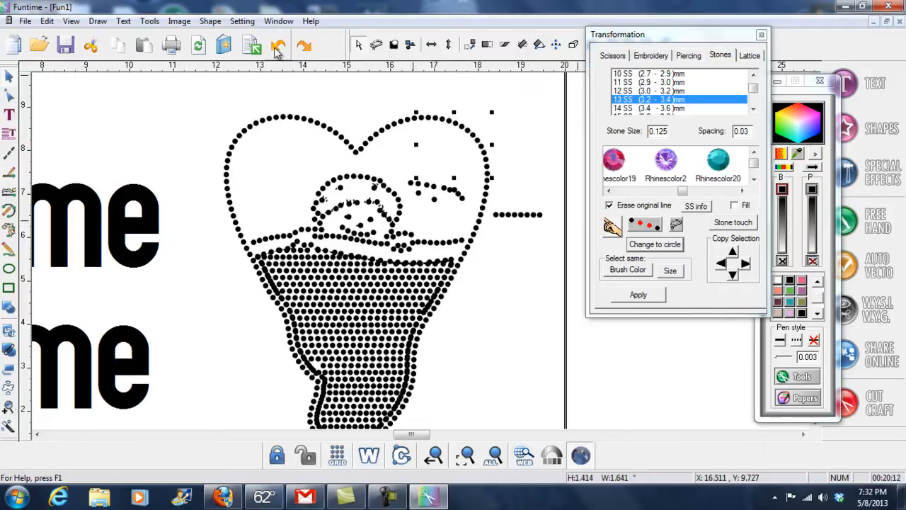
left_click(534, 113)
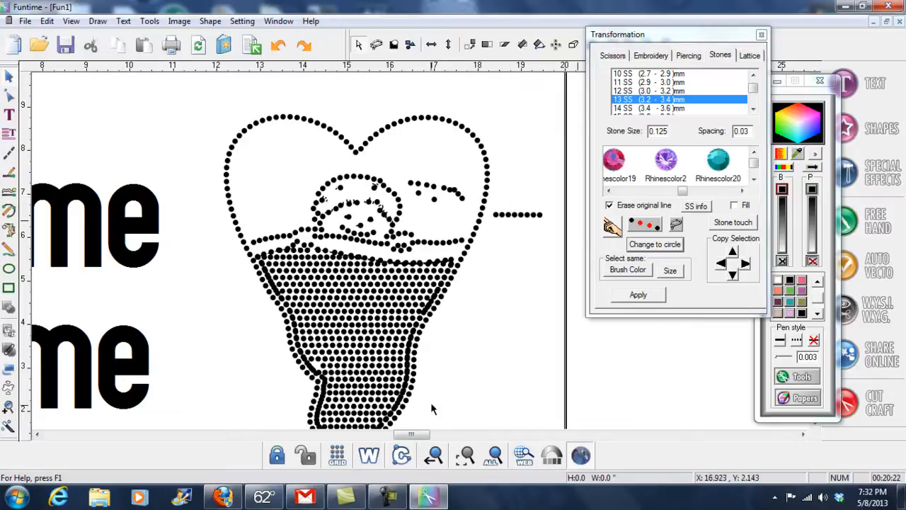
Select the whole heart design with its loose stone row and move it off the page to the blank area at lower left
left_click(433, 454)
left_click(480, 286)
scroll(480, 286, "down", 3)
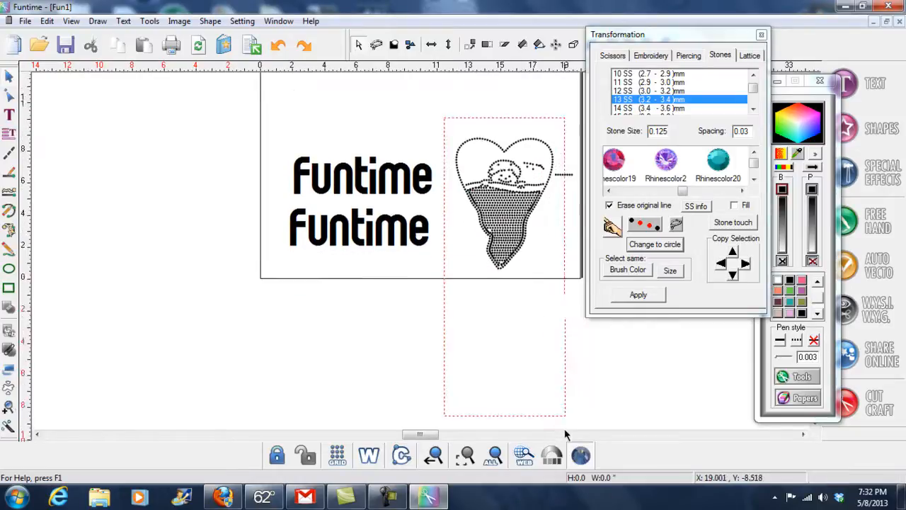
mouse_move(519, 152)
left_mouse_down()
mouse_move(188, 269)
mouse_move(203, 279)
mouse_move(174, 246)
left_mouse_up()
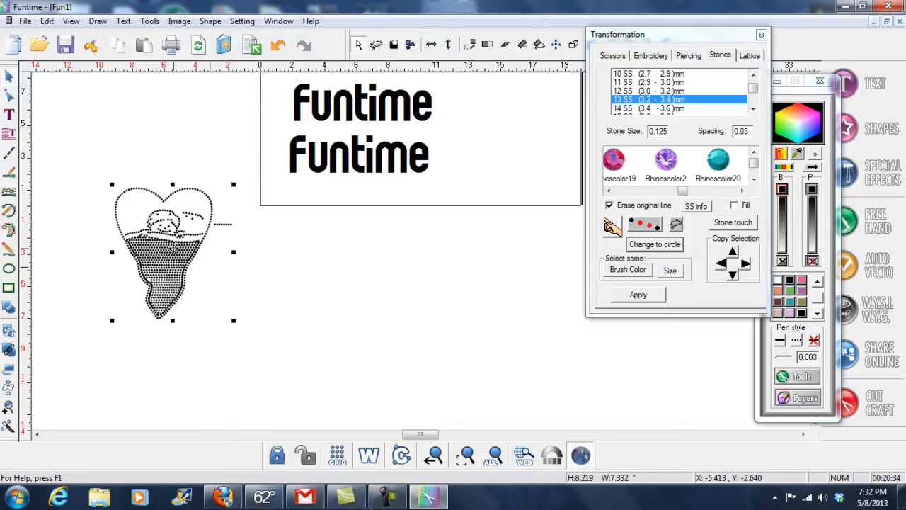
Group the heart design with its stone row and enlarge the group to about 11.1 by 12.5 inches
left_click(211, 20)
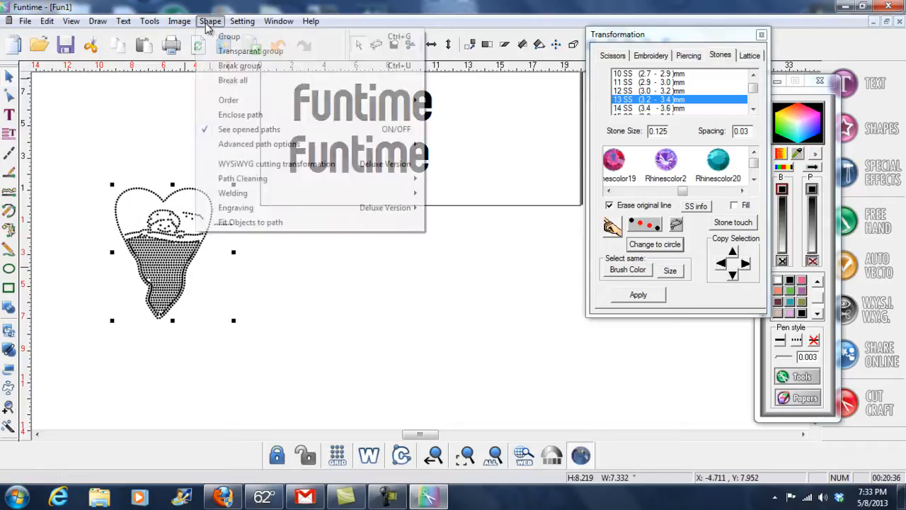
left_click(223, 34)
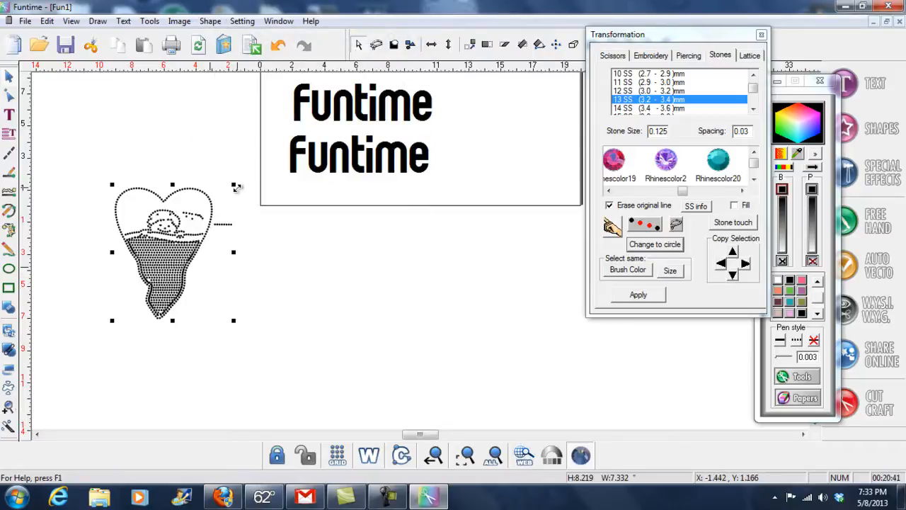
left_click_drag(235, 184, 277, 168)
left_click(334, 304)
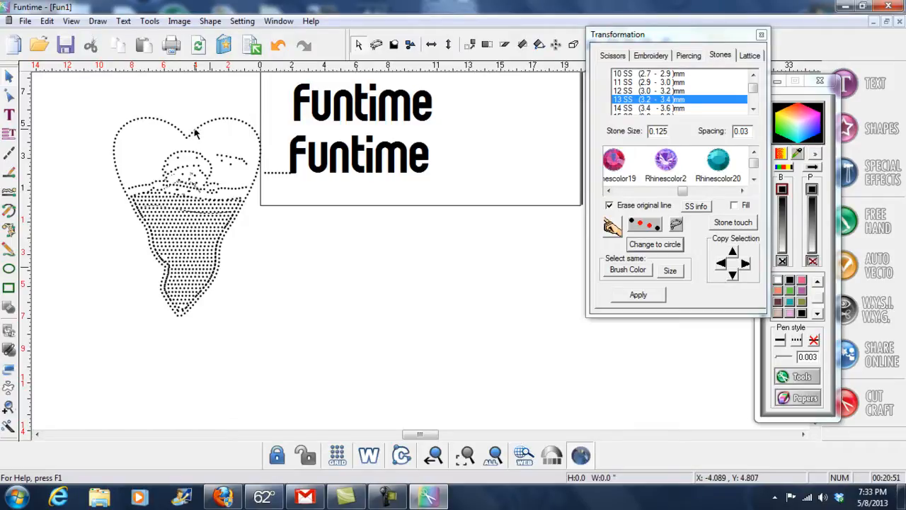
Move the enlarged heart group clear of the page's left edge and scale it down again
left_click_drag(94, 109, 263, 337)
left_click_drag(95, 106, 281, 336)
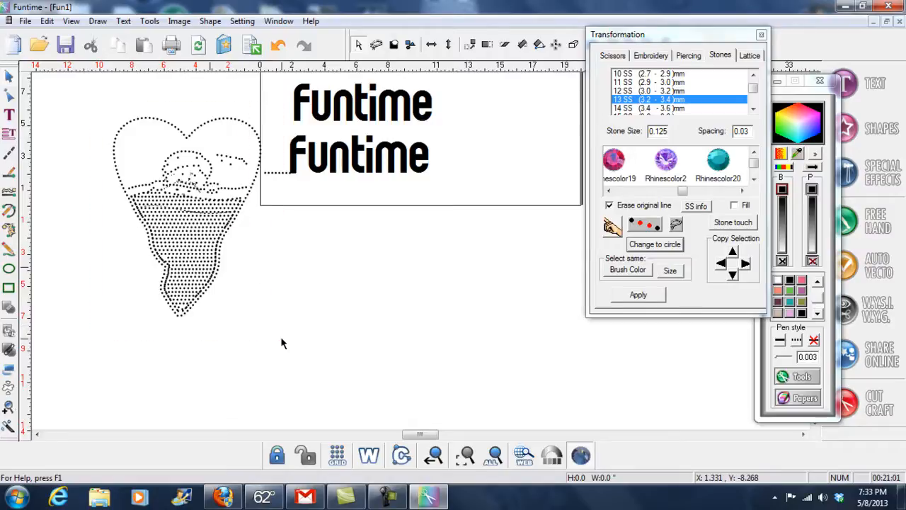
left_click_drag(199, 185, 148, 217)
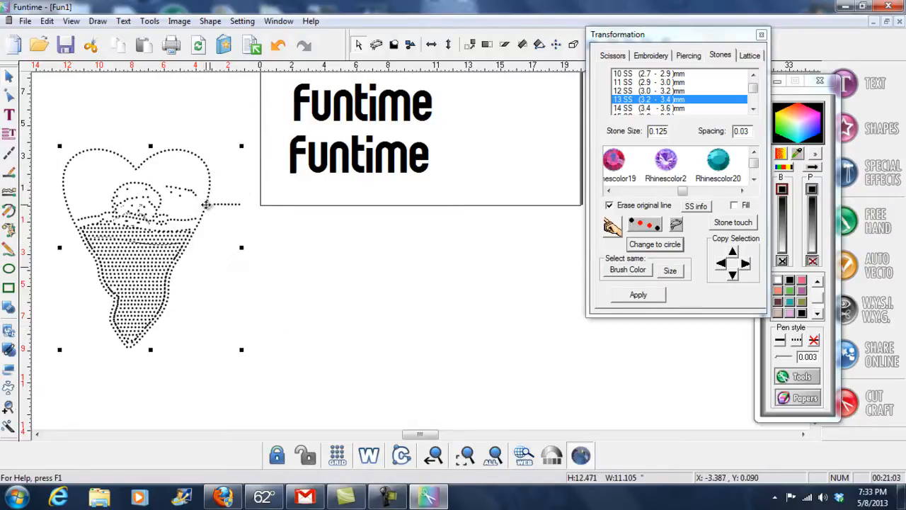
left_click(243, 148)
left_click_drag(240, 147, 196, 195)
left_click(253, 275)
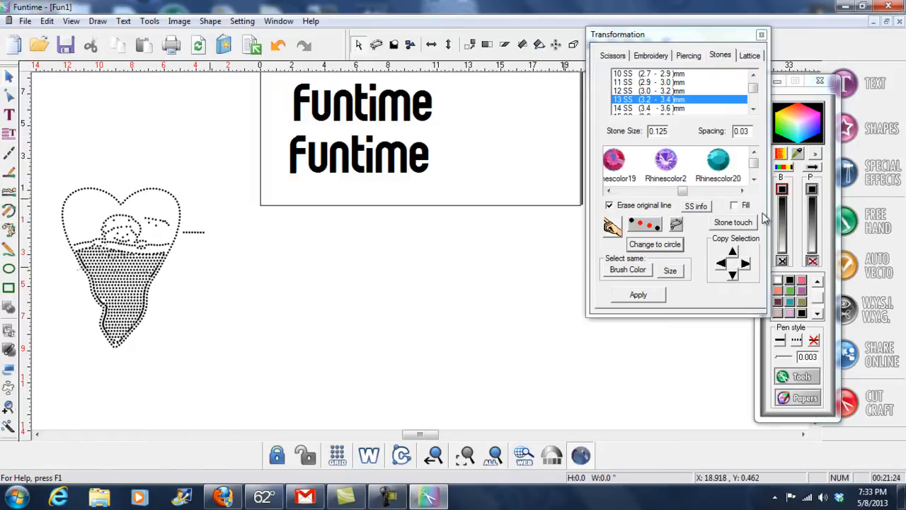
Move the floating windows off the canvas and shift both Funtime words slightly up and left on the page with more space between them
left_click_drag(665, 39, 790, 200)
left_click_drag(766, 86, 766, 148)
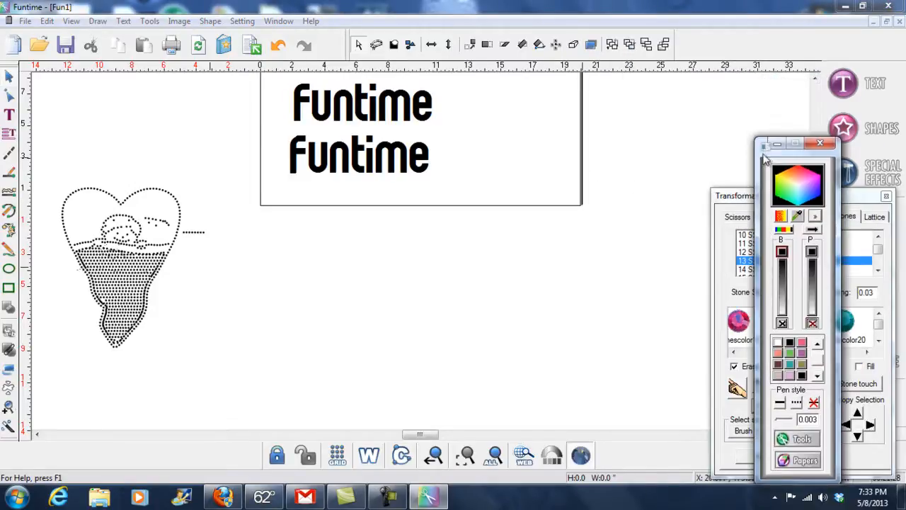
left_click(815, 80)
left_click(815, 81)
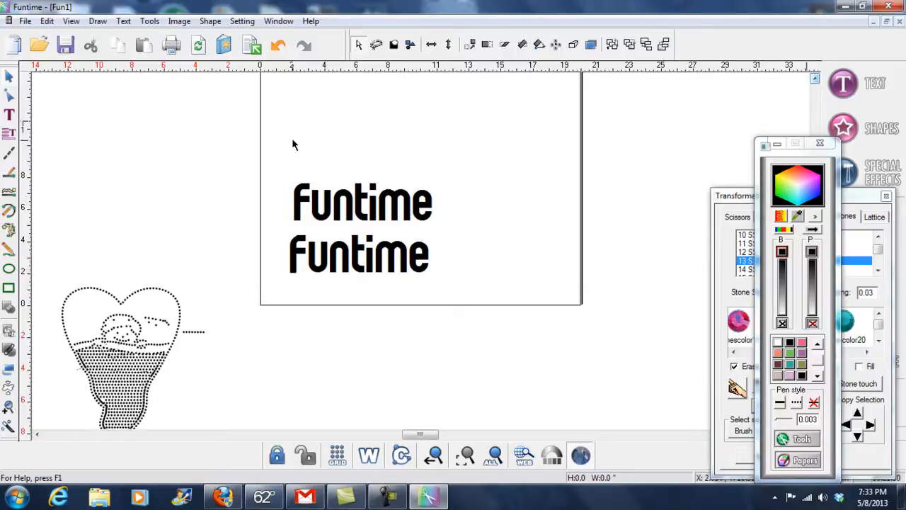
left_click(342, 205)
left_click_drag(418, 192, 412, 168)
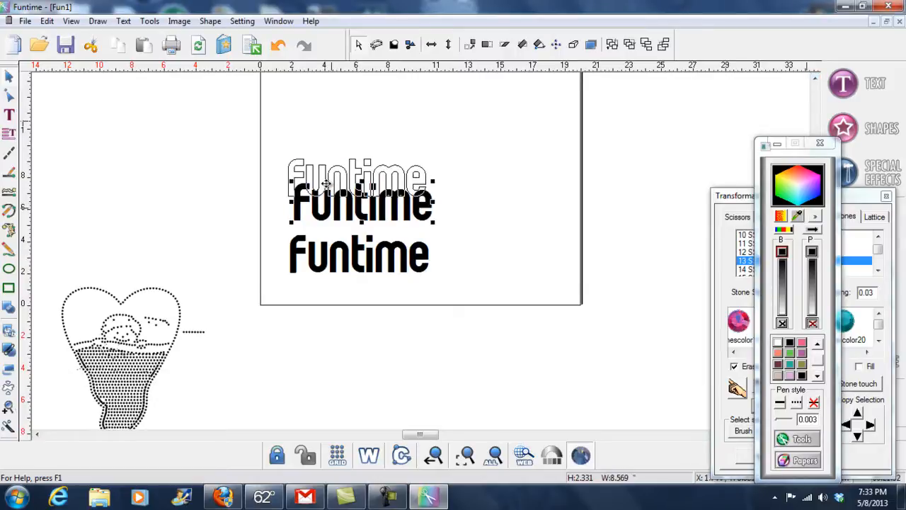
left_click(324, 265)
left_click_drag(324, 265, 313, 251)
Move the Transformation window clear of the colour palette and select the lower Funtime word
left_click_drag(742, 198, 624, 100)
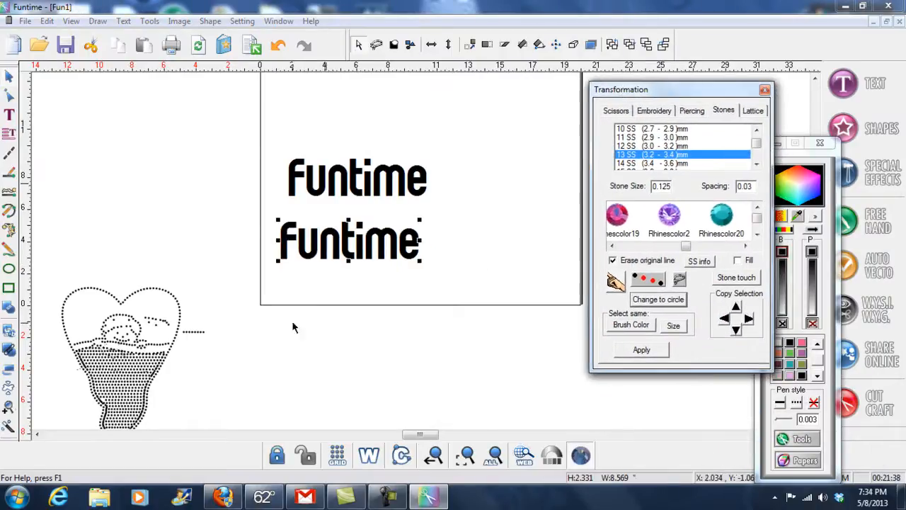
left_click(9, 408)
left_click_drag(280, 157, 457, 309)
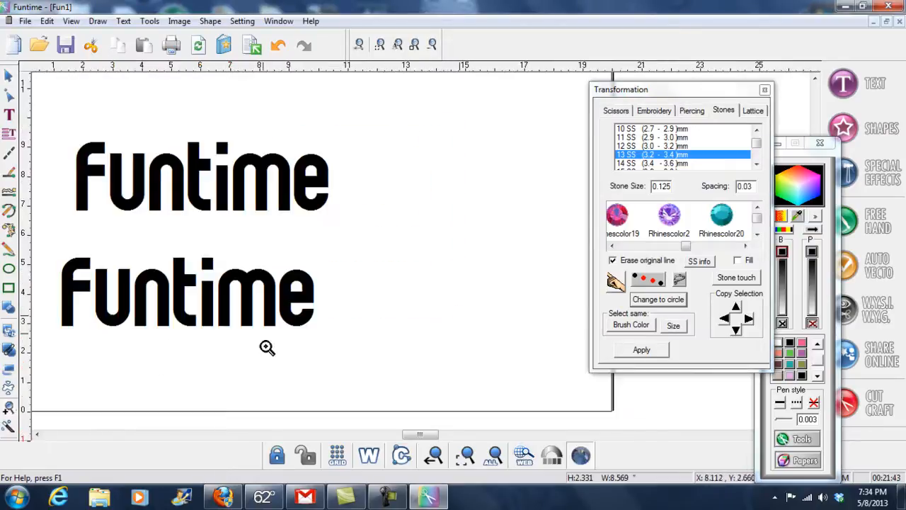
left_click_drag(419, 434, 414, 434)
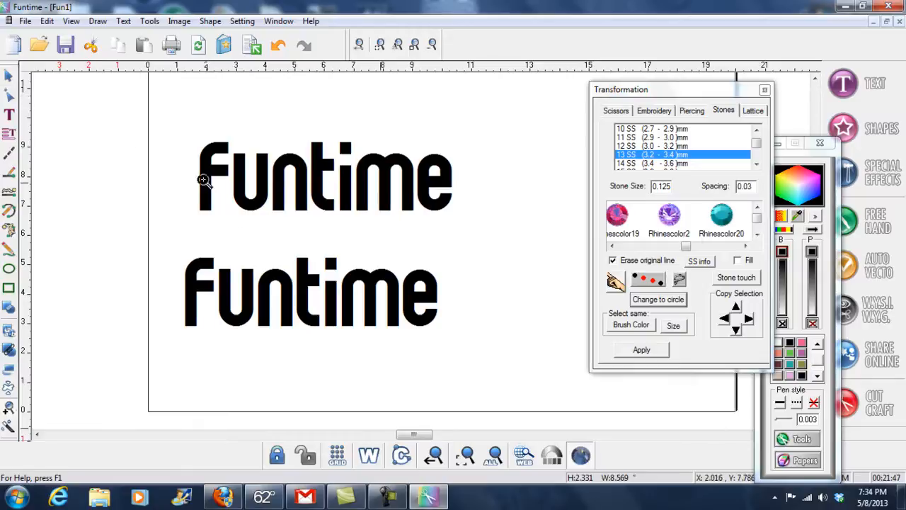
left_click(10, 74)
right_click(254, 303)
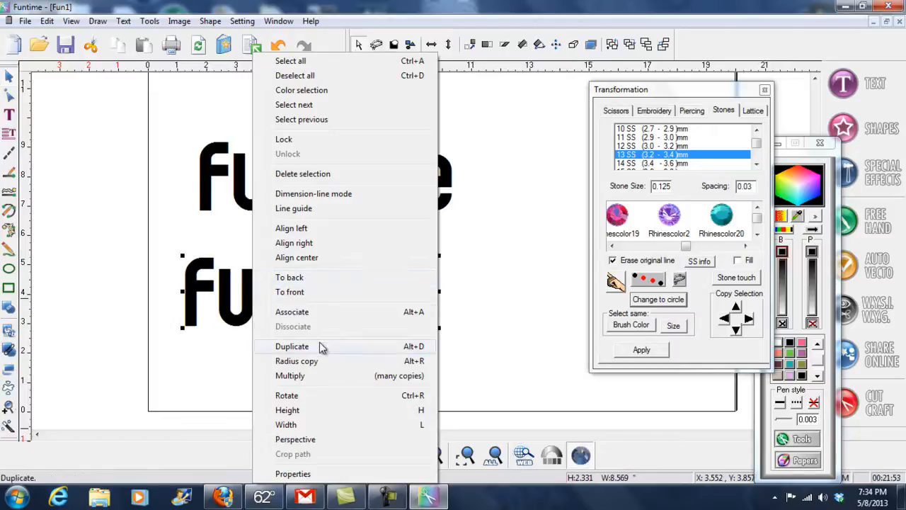
left_click(118, 297)
left_click(190, 304)
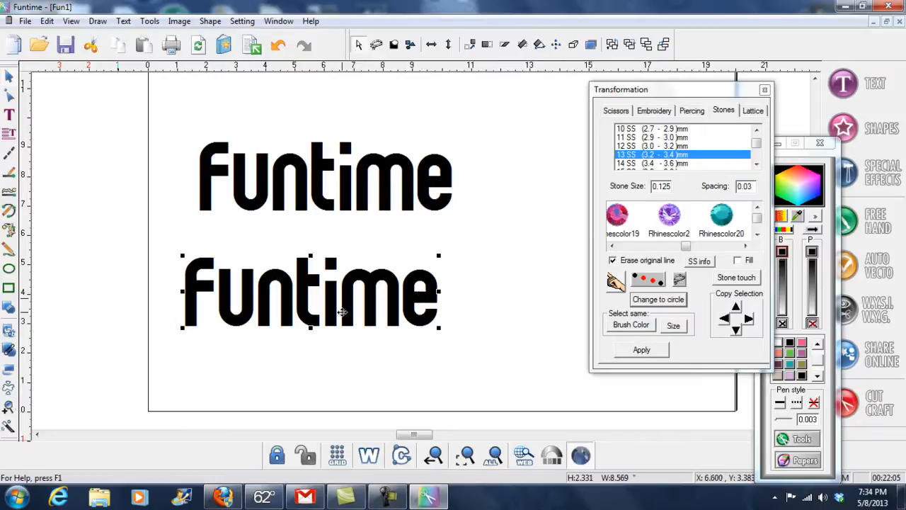
Spread the lower Funtime word's letters with Visual text spacing and pull the n slightly closer to the u, to about 10.9 inches wide overall
left_click(124, 23)
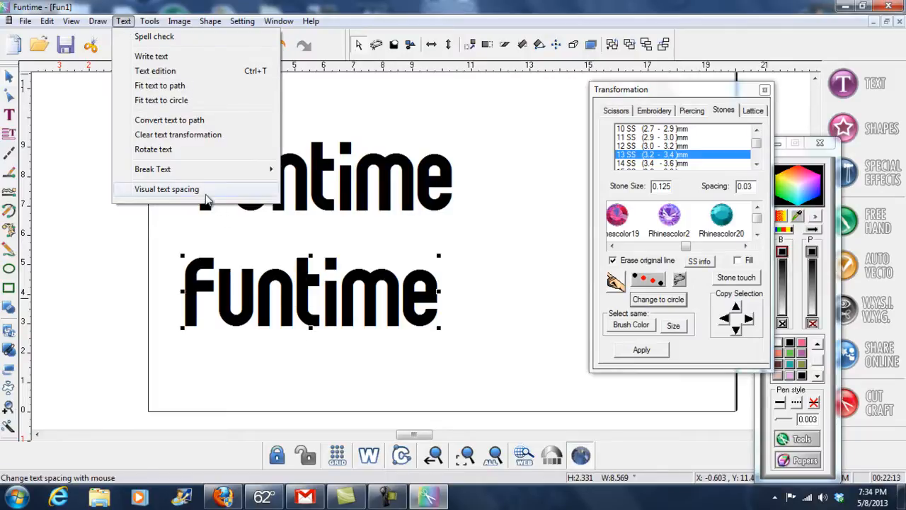
mouse_move(201, 177)
left_click(166, 189)
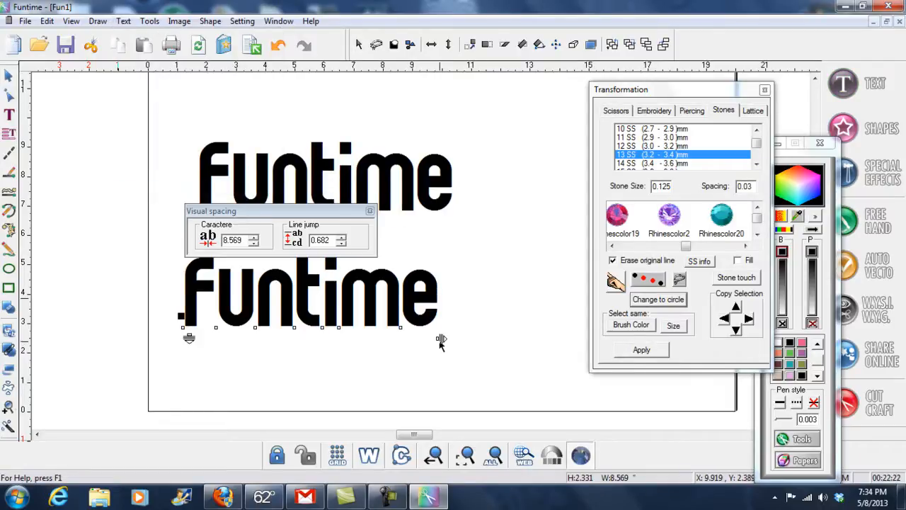
left_click_drag(441, 340, 520, 339)
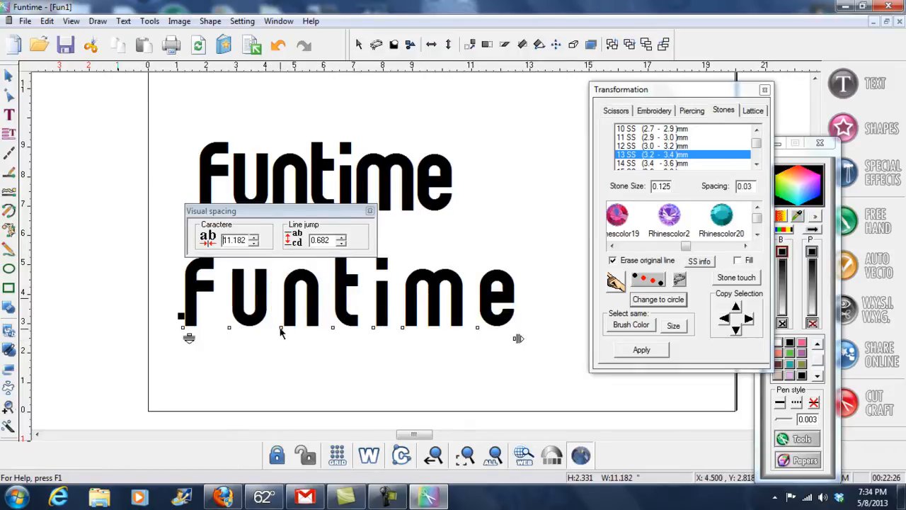
left_click_drag(282, 328, 324, 327)
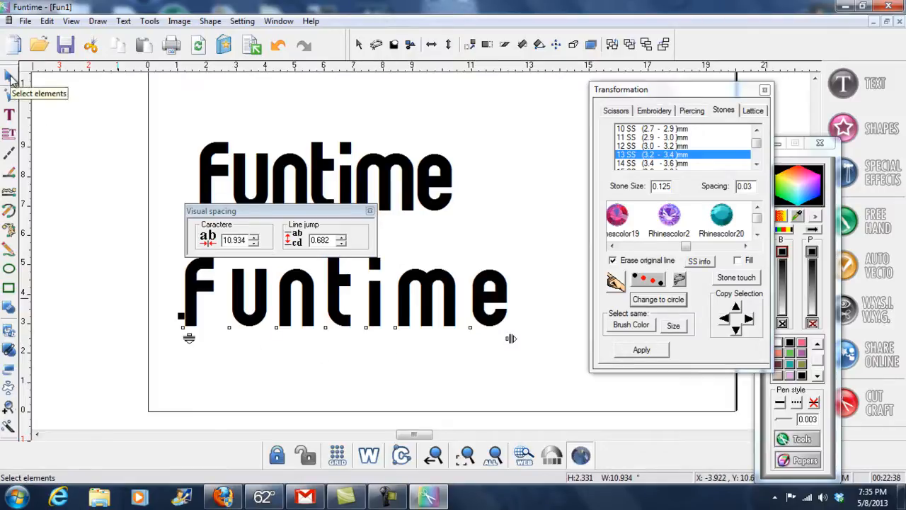
left_click(10, 76)
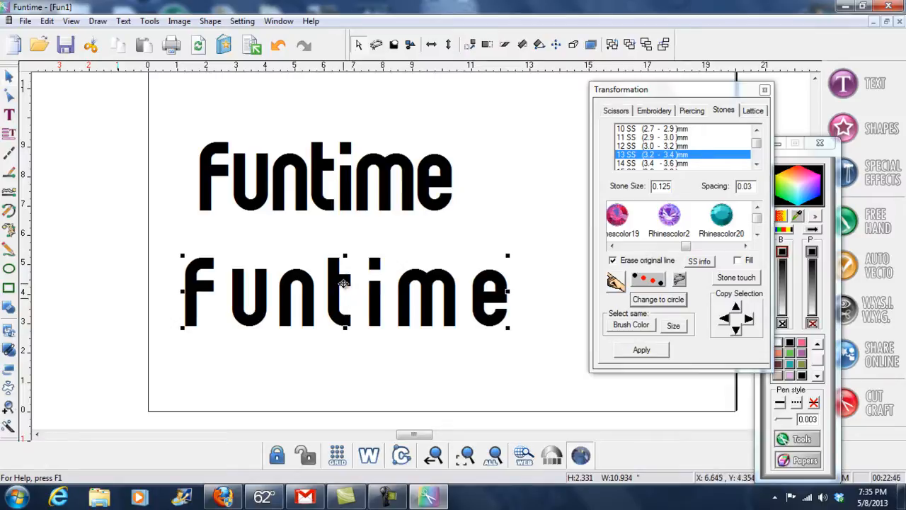
Move the upper Funtime word slightly up and spread its letters to about 10.1 inches wide with Visual text spacing
left_click(300, 207)
left_click_drag(300, 206, 302, 194)
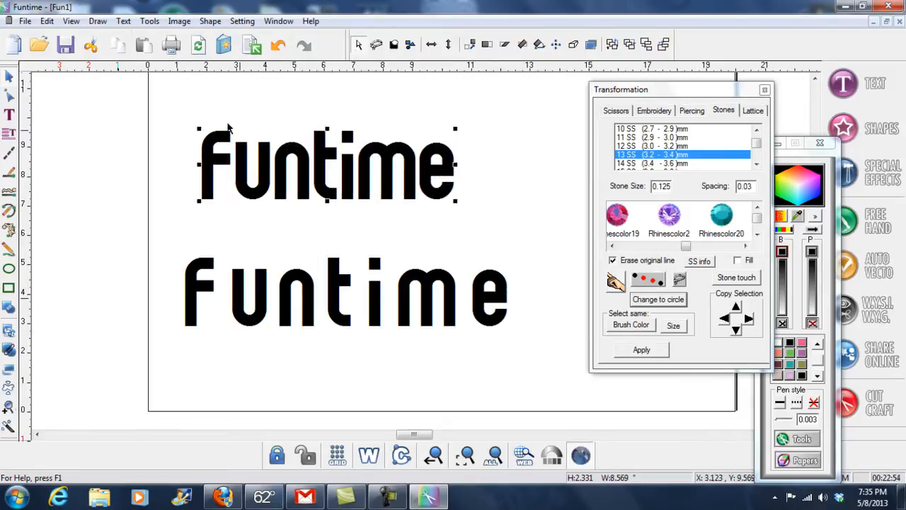
left_click(123, 20)
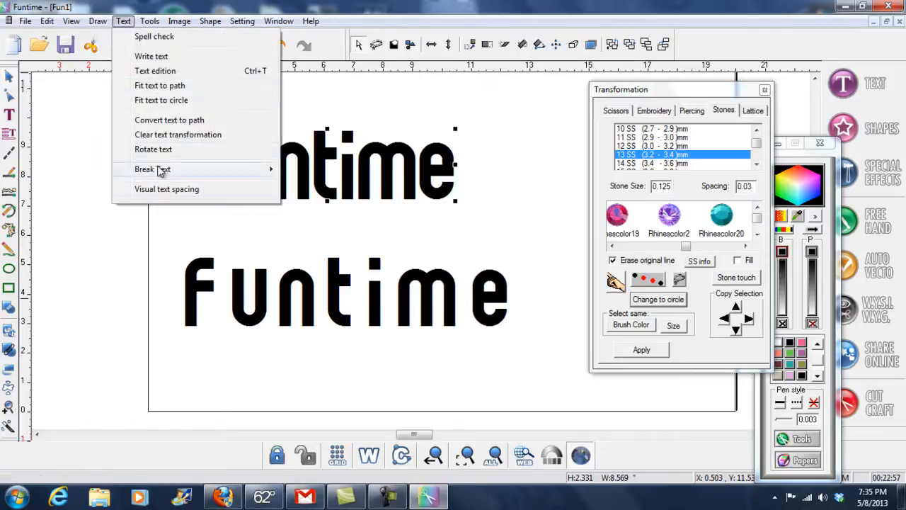
left_click(167, 189)
left_click_drag(458, 212, 516, 213)
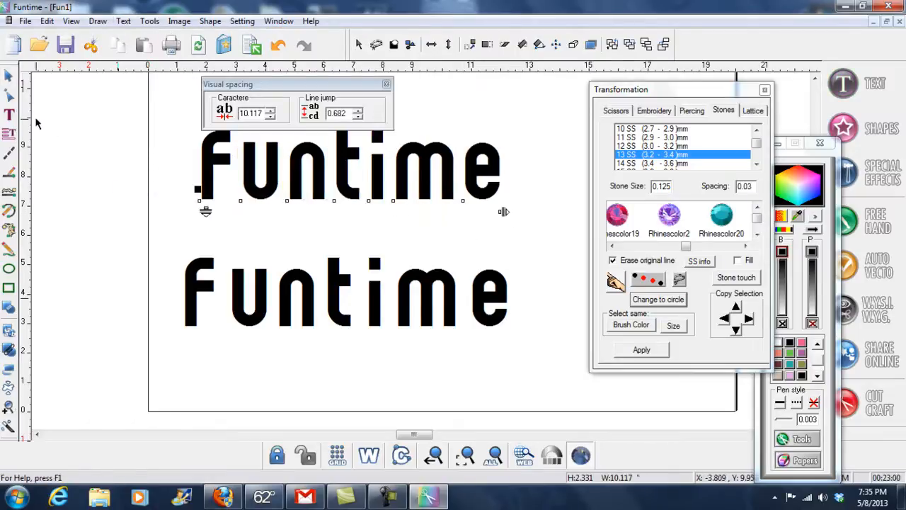
left_click(8, 76)
left_click(60, 216)
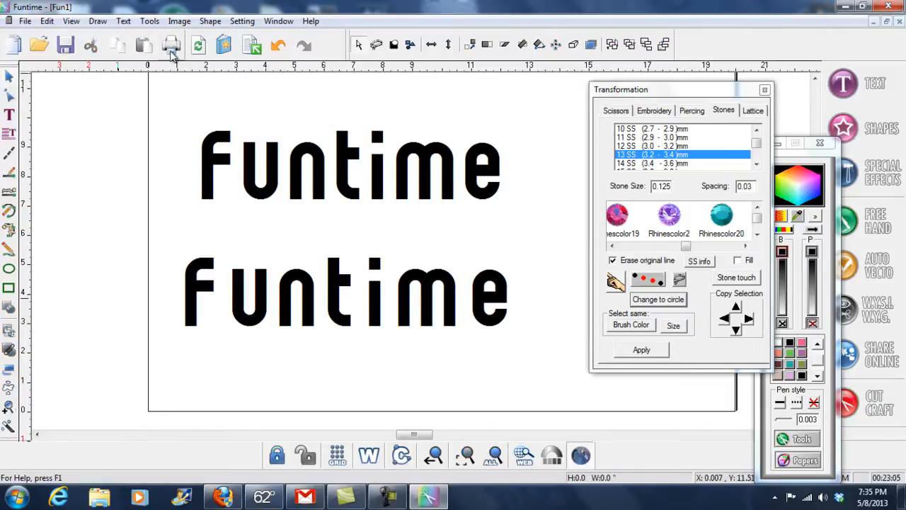
Look through the Decoration category of the shapes library and close the library
left_click(225, 53)
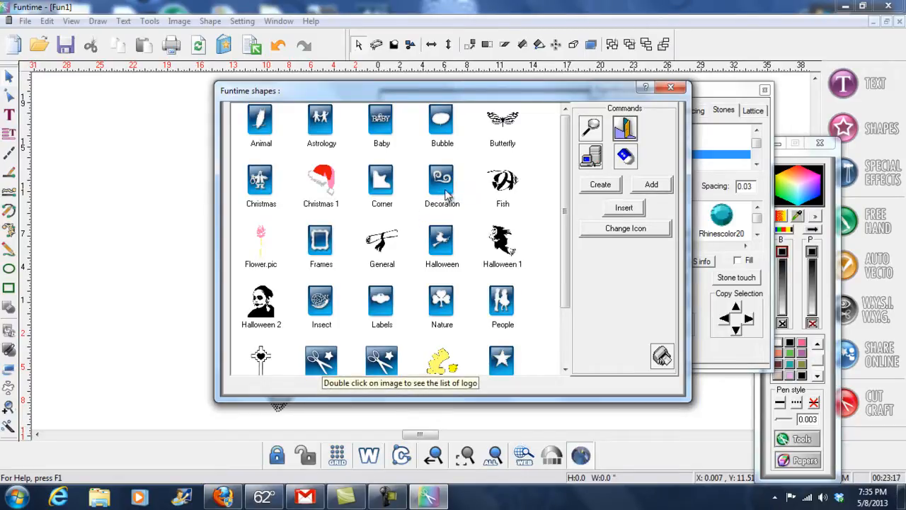
double_click(446, 195)
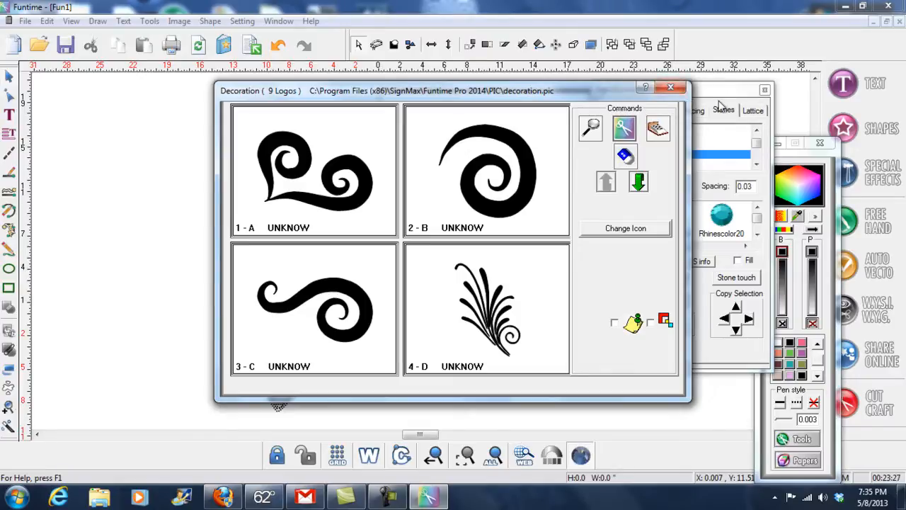
left_click(674, 91)
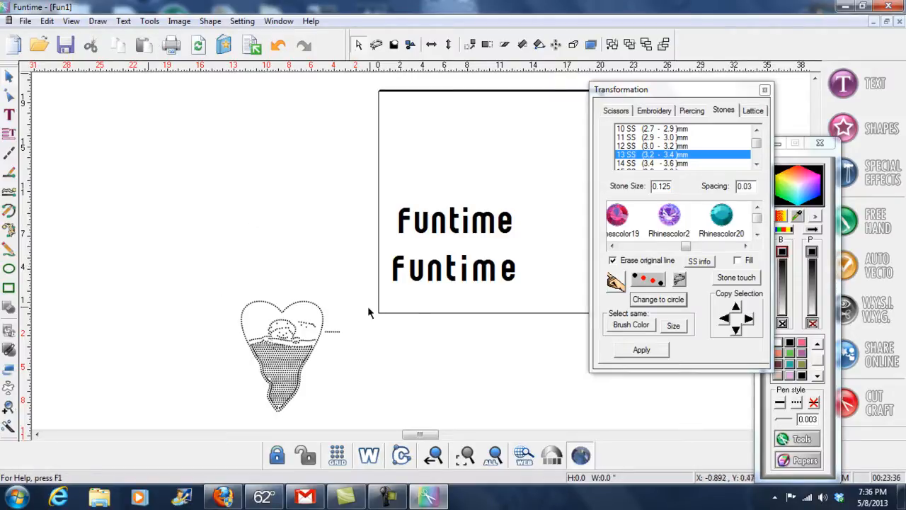
Select the upper Funtime word as the target for rhinestone conversion
left_click(8, 406)
left_click_drag(360, 172, 536, 313)
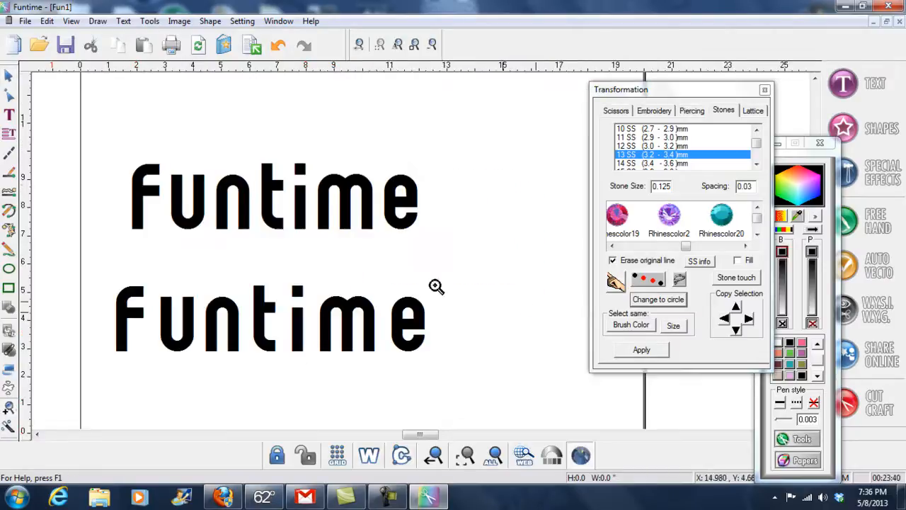
left_click(8, 75)
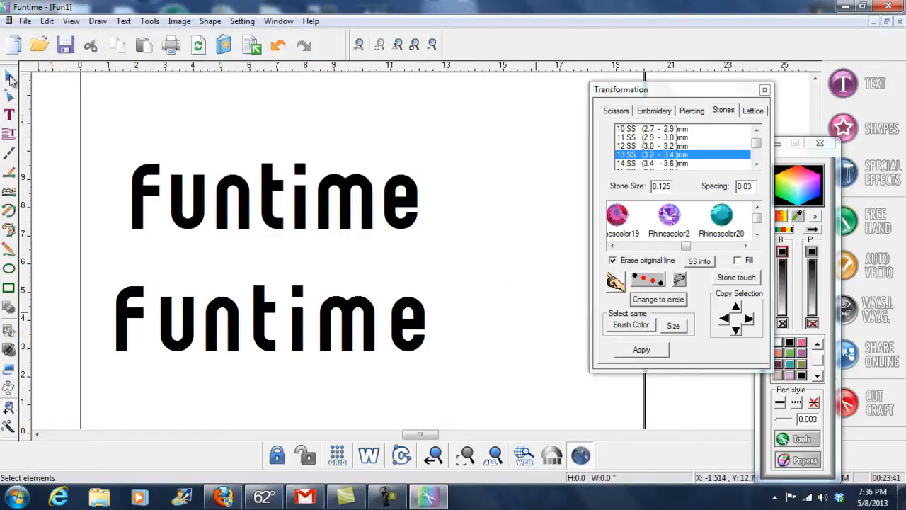
left_click(183, 224)
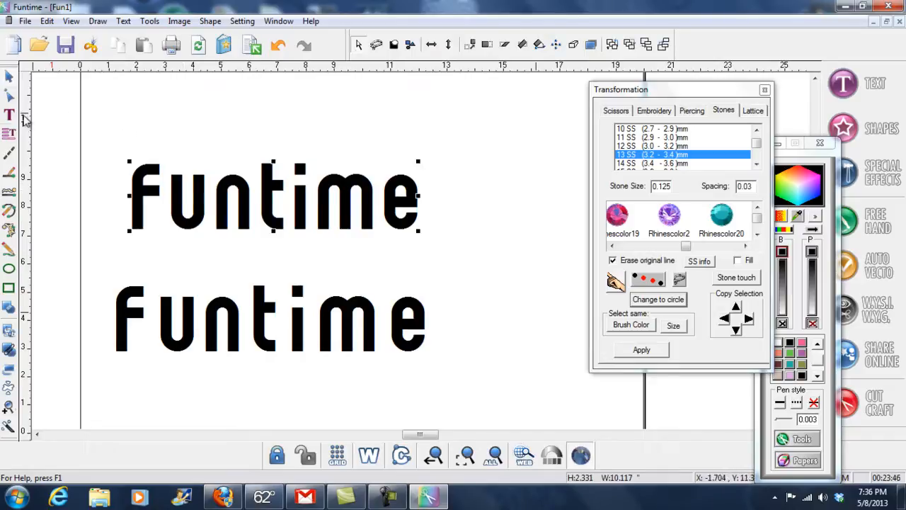
Examine the font, height and edit-spacing options for text creation and leave without creating any text
left_click(9, 115)
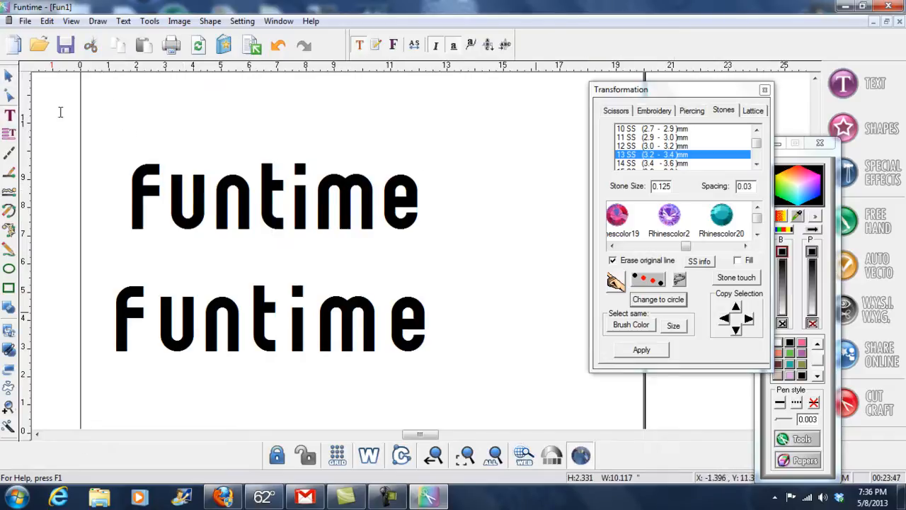
left_click(393, 46)
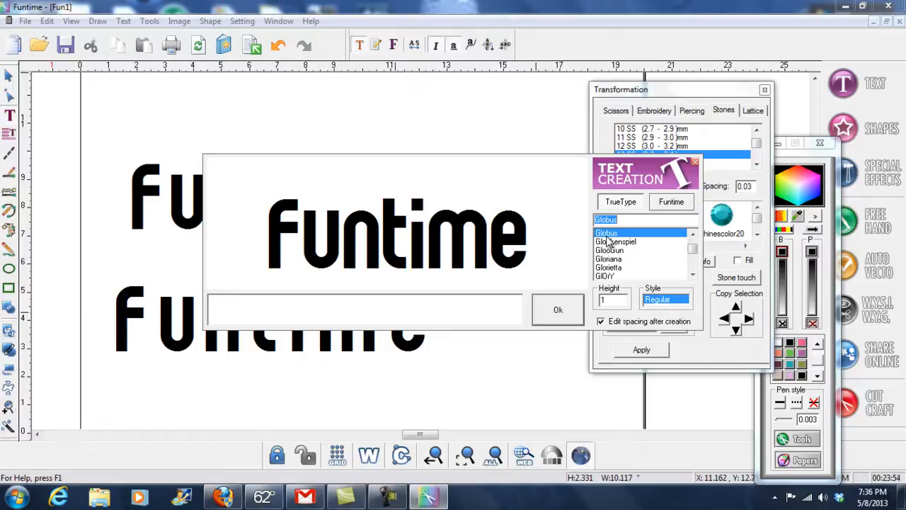
left_click(341, 309)
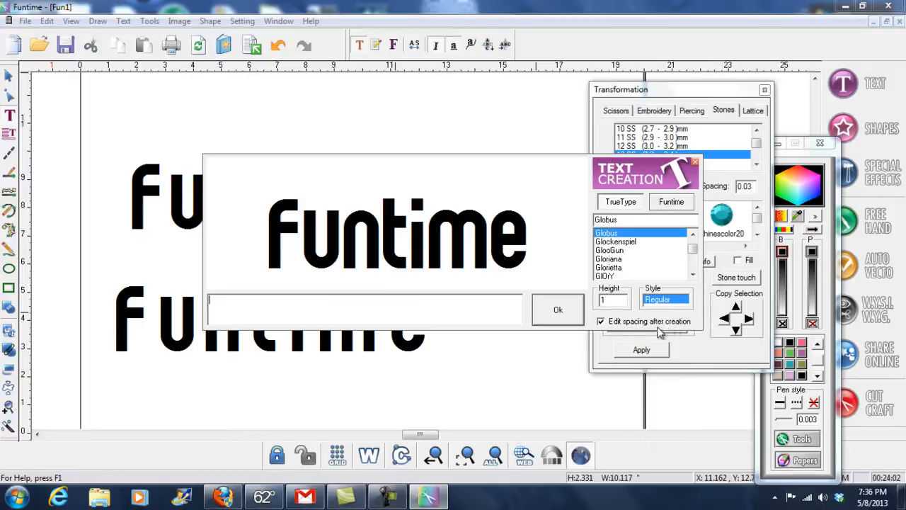
left_click(696, 165)
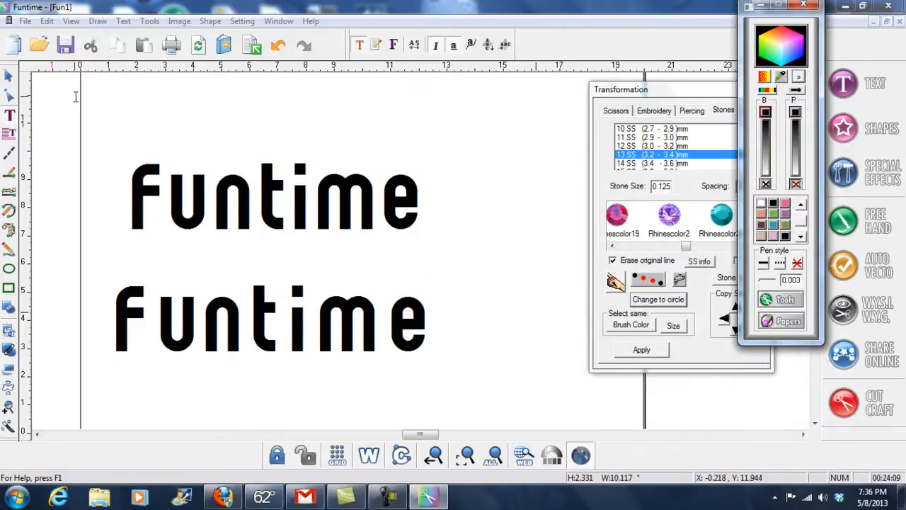
left_click(9, 74)
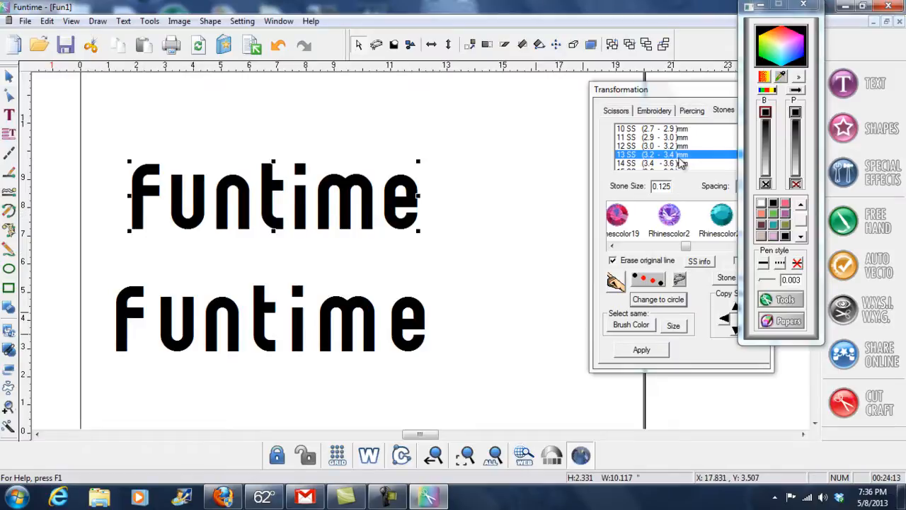
Convert the upper Funtime word's outlines to 13 SS rhinestones with 0.03 spacing, erasing the original line, and inspect the stones up close
left_click_drag(692, 96, 646, 98)
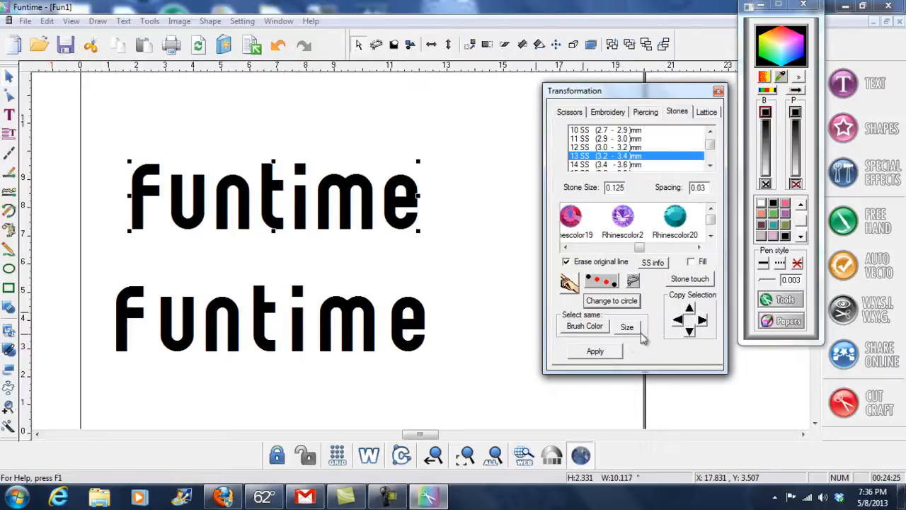
left_click(609, 352)
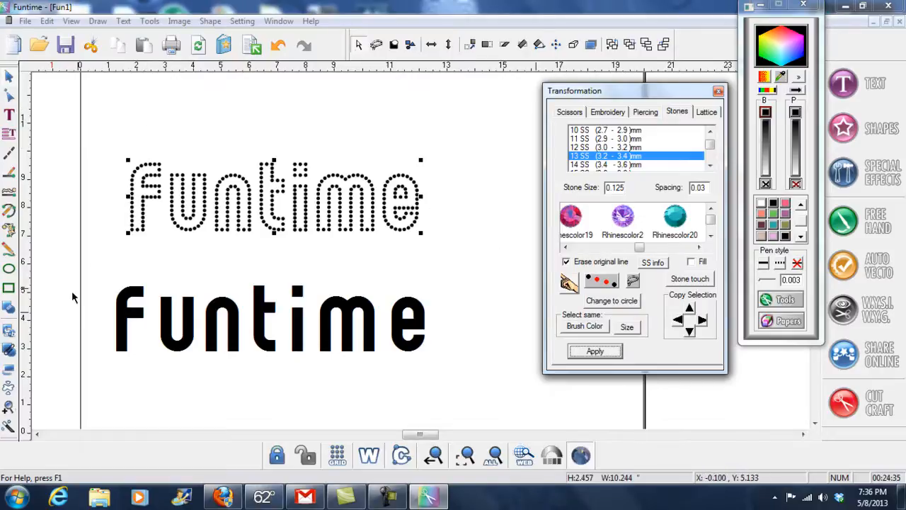
left_click(9, 405)
left_click(217, 257)
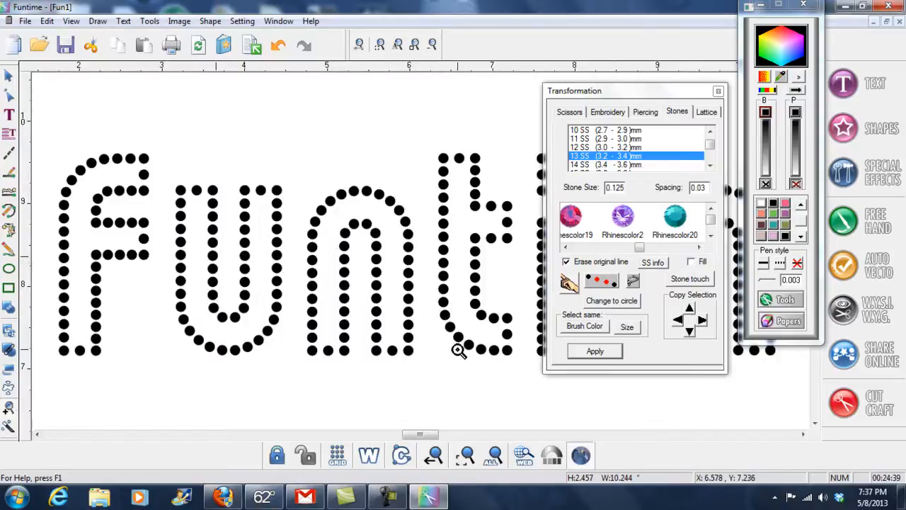
left_click_drag(422, 435, 422, 436)
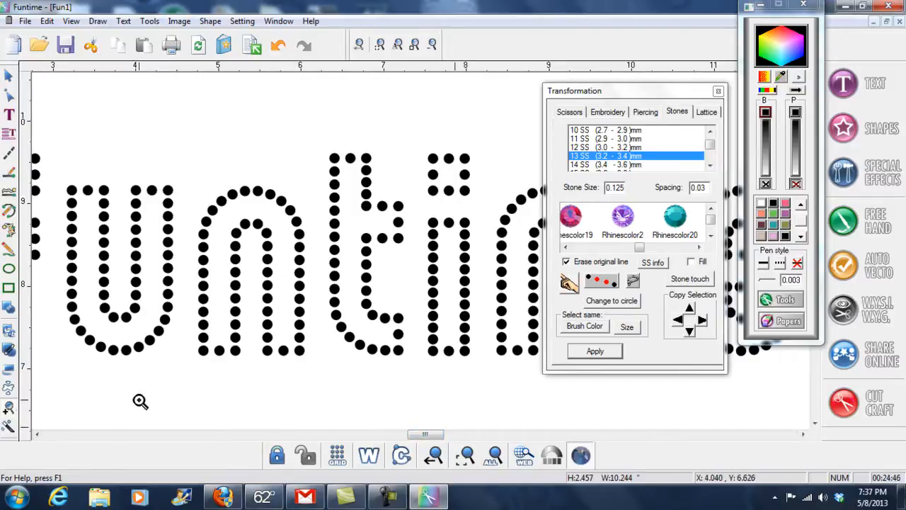
left_click(434, 455)
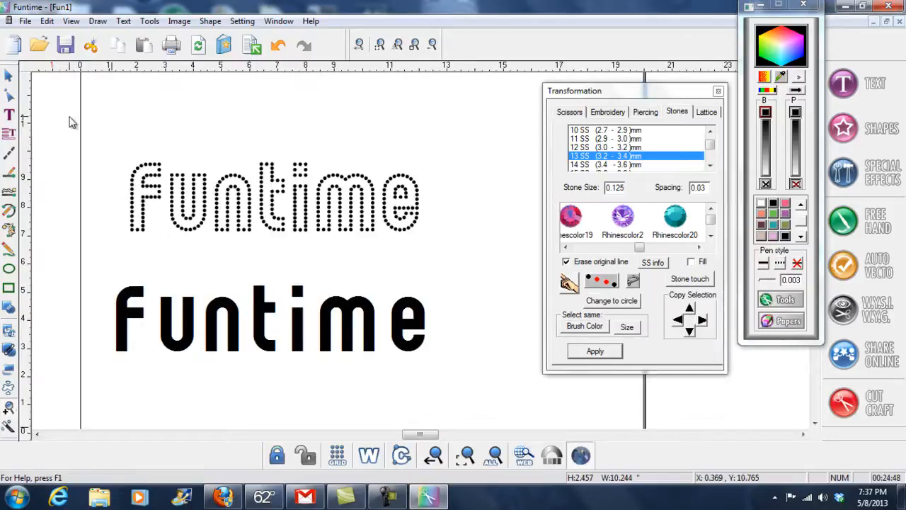
Select the rhinestone letter f of the upper word and nudge it slightly closer to the u
left_click(8, 77)
left_click_drag(122, 154, 167, 245)
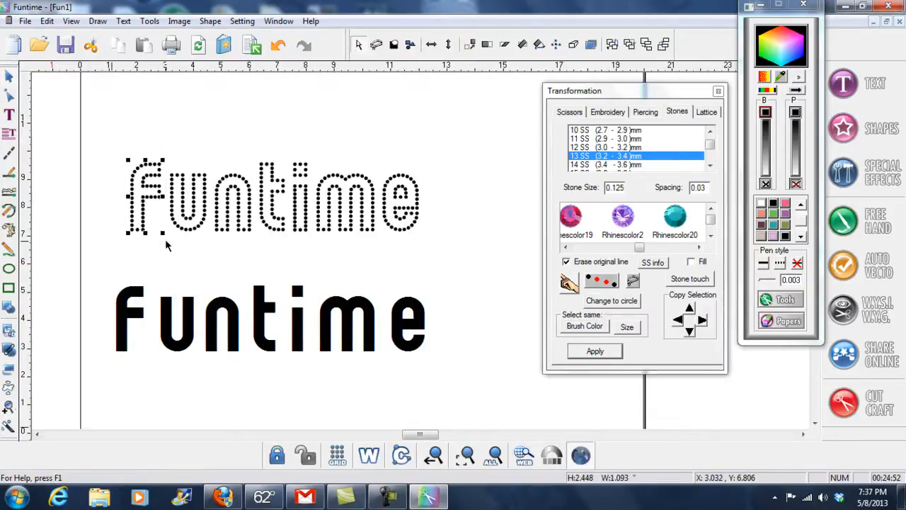
key("Right")
key("Right")
key("Right")
key("Right")
key("Right")
key("Right")
key("Right")
key("Right")
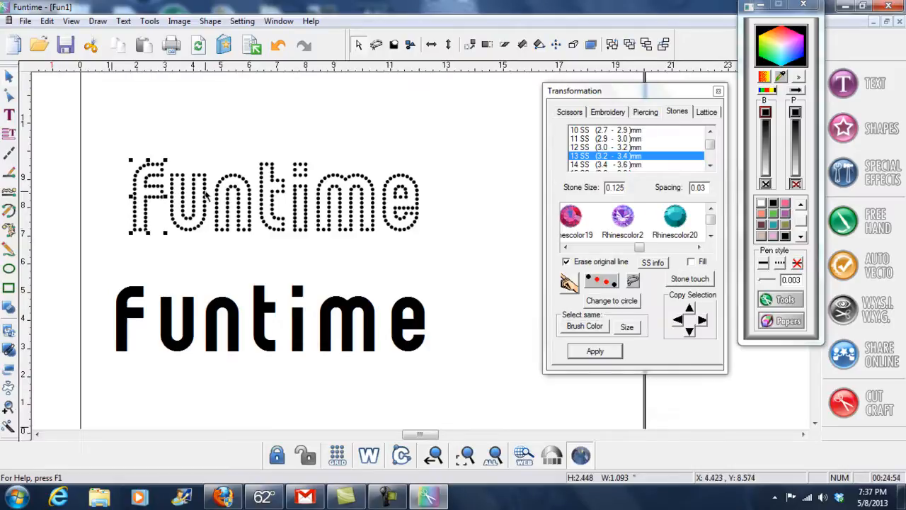
Select the rhinestone letters f and u together and nudge them slightly closer to the n
left_click_drag(121, 125, 211, 253)
key("Right")
key("Right")
key("Right")
key("Right")
key("Right")
Select the rhinestone letters f, u and n together and nudge them closer to the t
left_click_drag(107, 116, 252, 258)
key("Right")
key("Right")
key("Right")
key("Right")
key("Right")
key("Right")
key("Right")
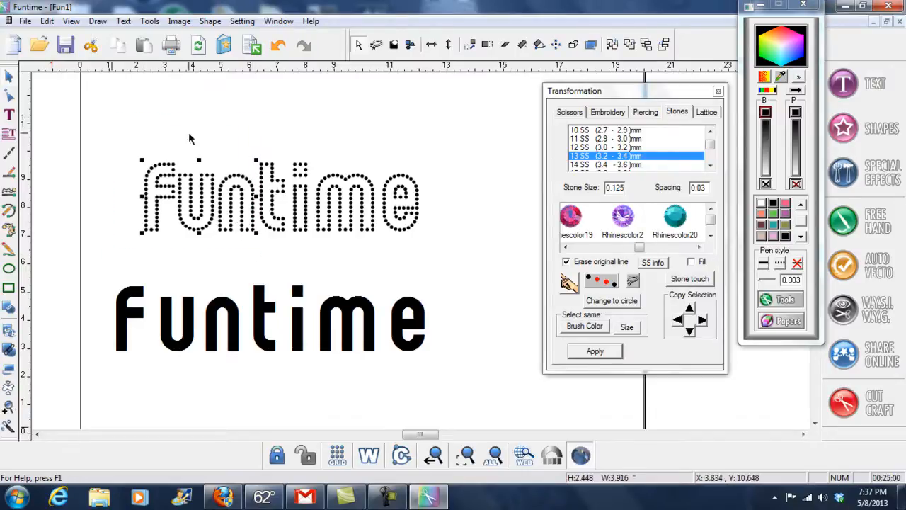
Select the rhinestone letters f through t together and nudge them slightly closer to the i
left_click_drag(113, 104, 290, 250)
key("Right")
key("Right")
key("Right")
key("Right")
key("Right")
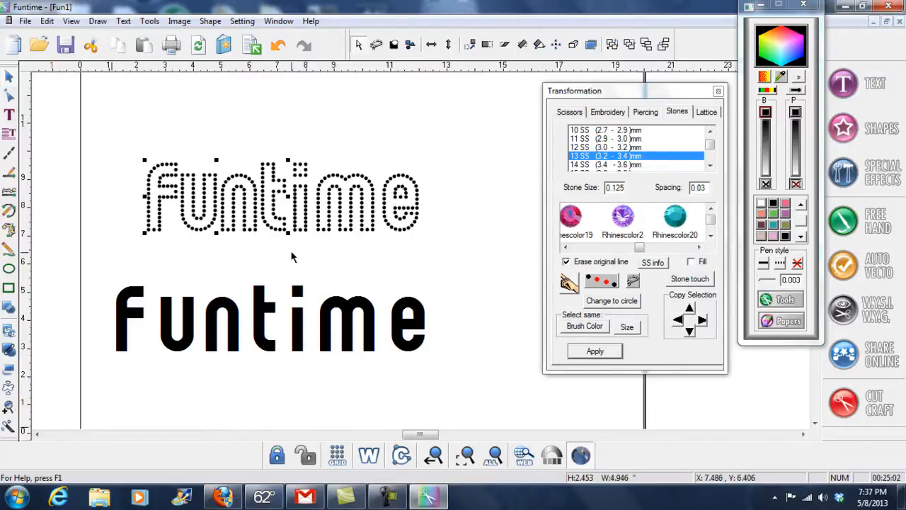
Select the rhinestone letters f through i together and nudge them slightly closer to the m
left_click_drag(119, 109, 310, 257)
key("Right")
key("Right")
key("Right")
key("Right")
key("Right")
Select the rhinestone letters f through m together and nudge them slightly closer to the final e
left_click_drag(105, 118, 377, 253)
key("Delete")
key("ctrl+z")
key("ctrl+z")
key("ctrl+z")
key("ctrl+z")
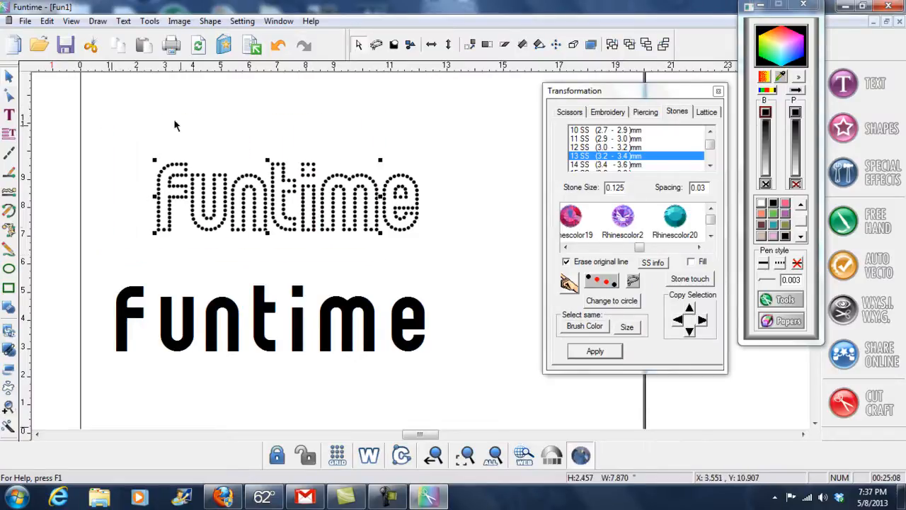
Convert the solid lower Funtime word into 13 SS rhinestones with the Fill option enabled
left_click_drag(113, 132, 441, 267)
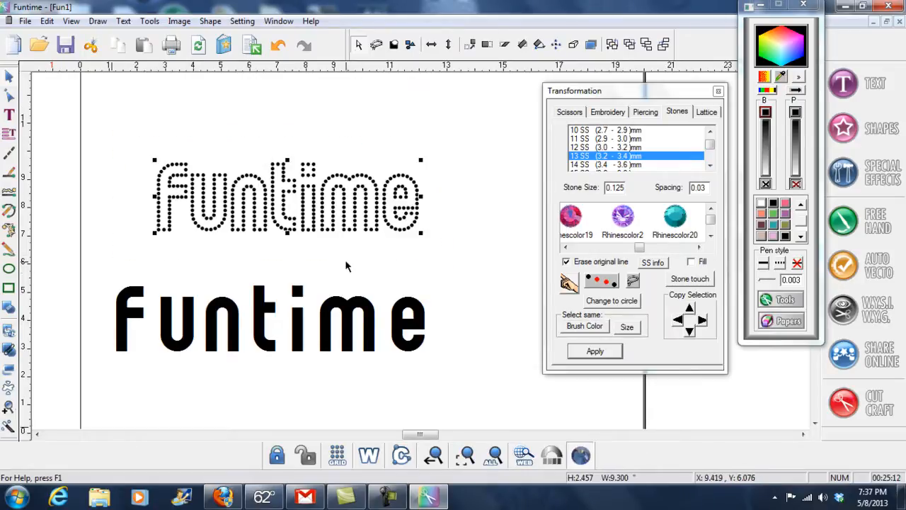
left_click(478, 285)
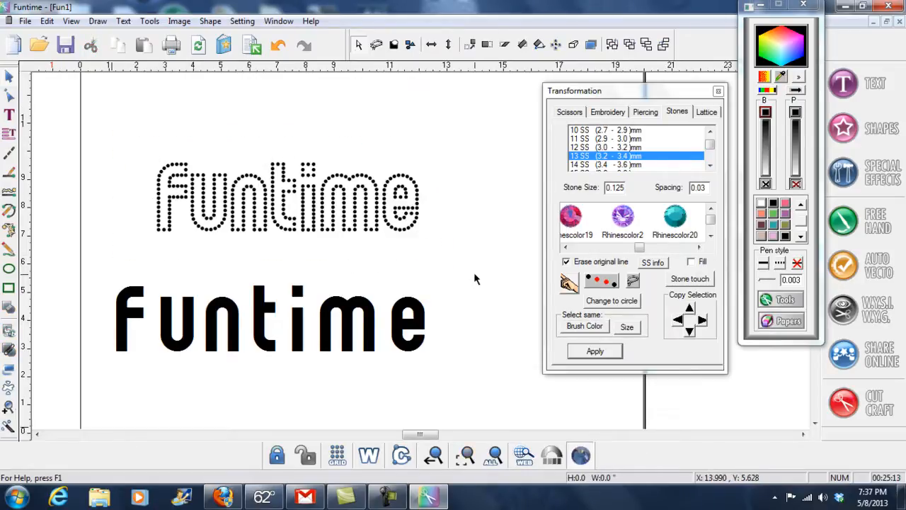
left_click(190, 343)
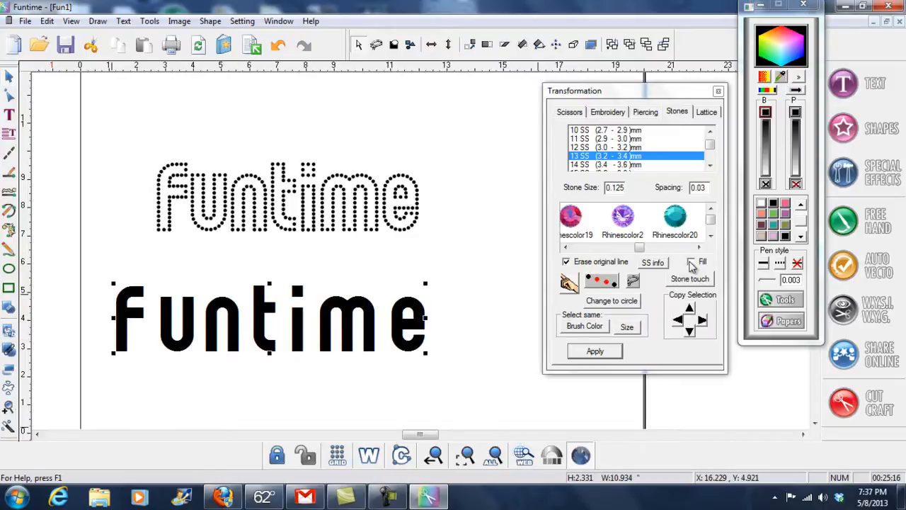
left_click(692, 263)
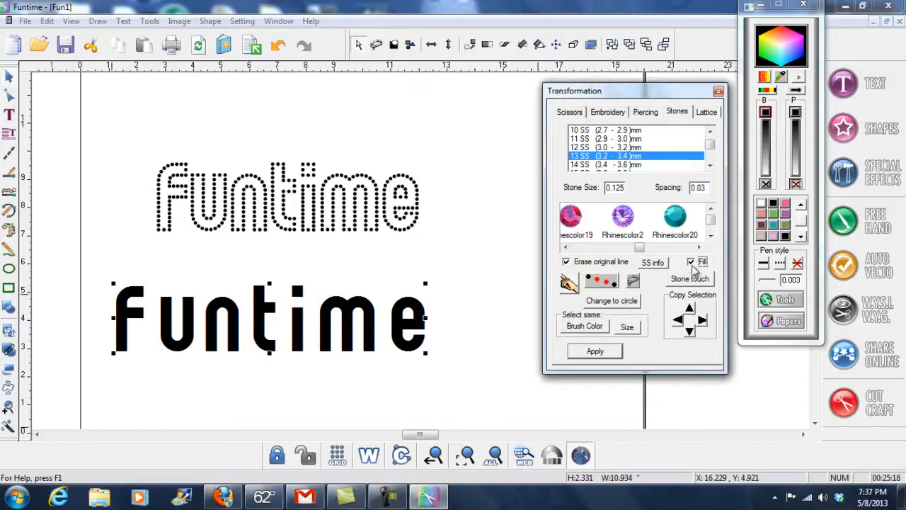
left_click(591, 356)
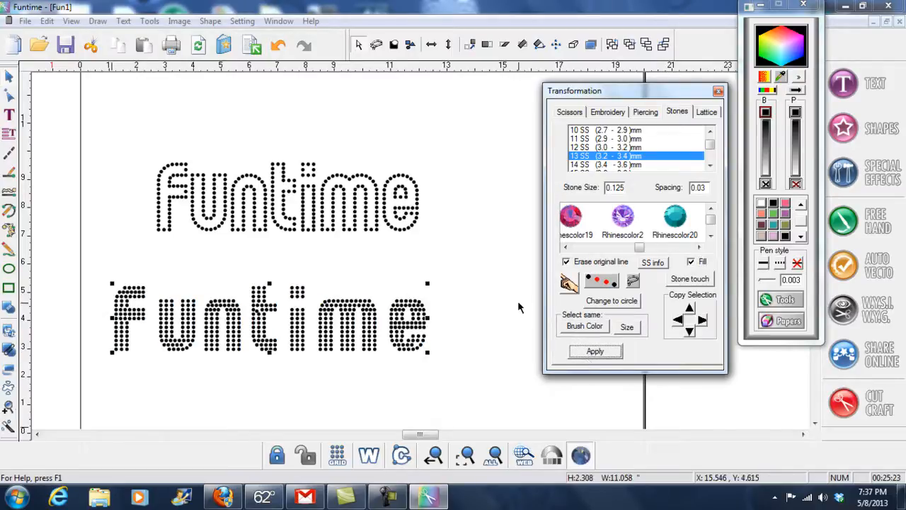
left_click(475, 377)
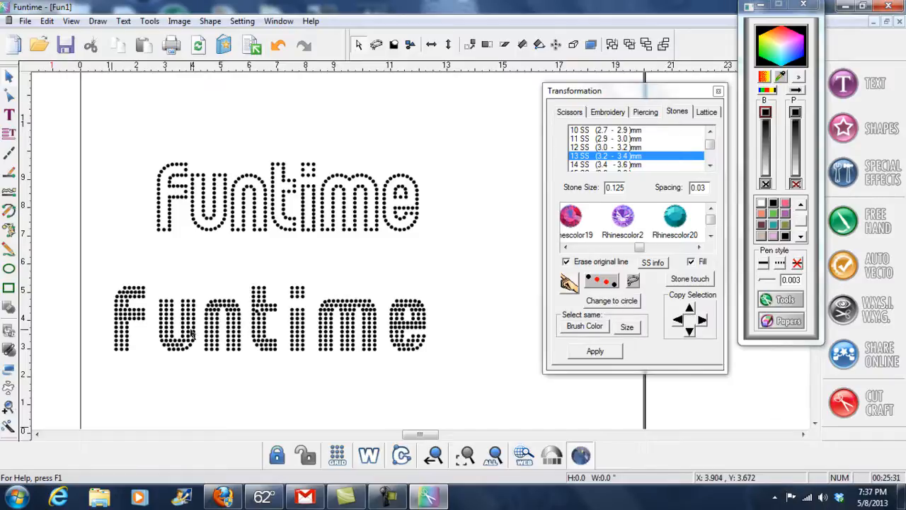
Select the middle column of stones in the u's left stem and nudge it left towards the outer column
left_click(8, 407)
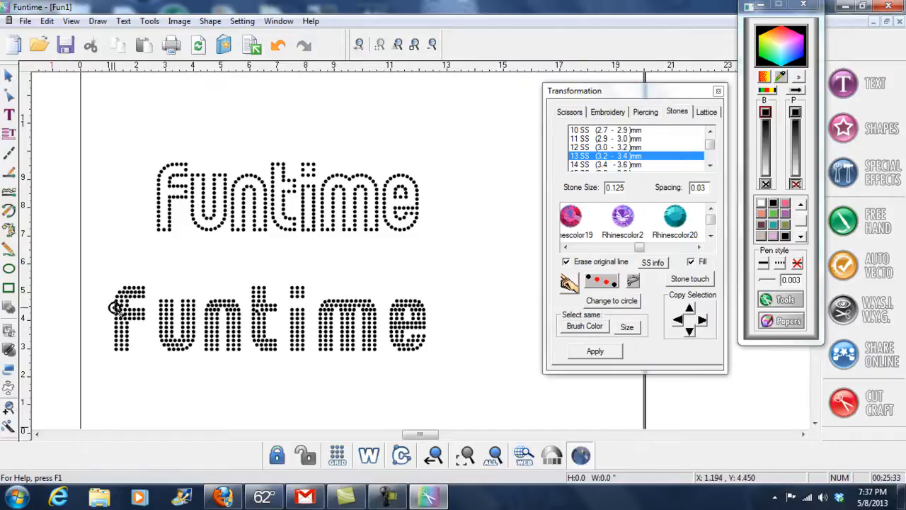
left_click_drag(151, 284, 206, 368)
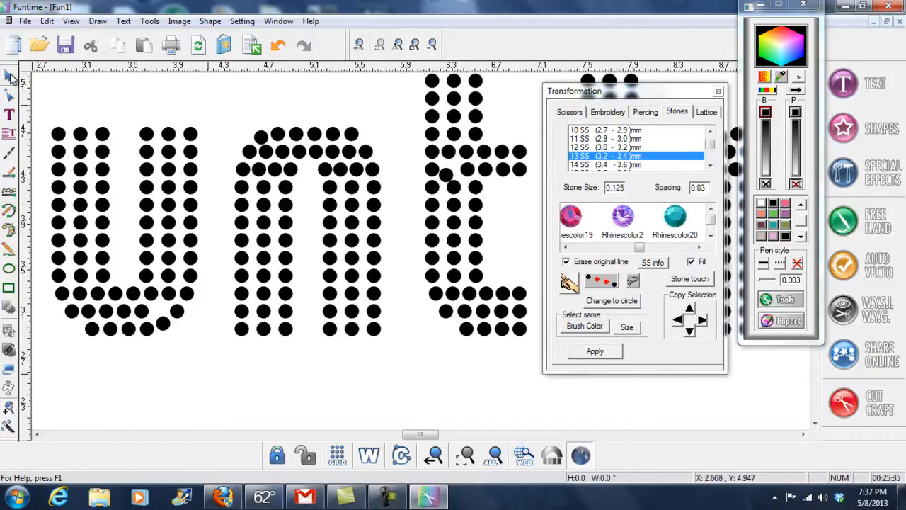
left_click(9, 78)
left_click_drag(70, 115, 90, 283)
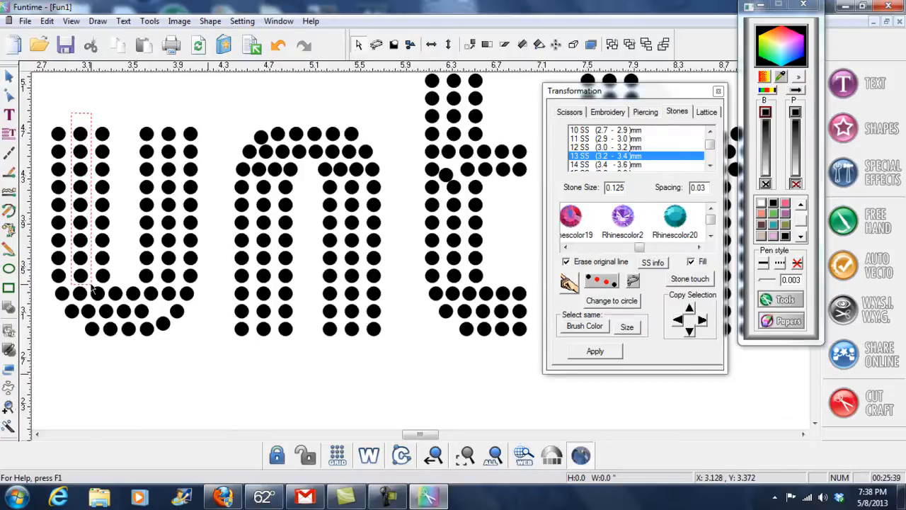
key("Left")
key("Left")
key("Left")
key("Left")
key("Left")
key("Left")
key("Left")
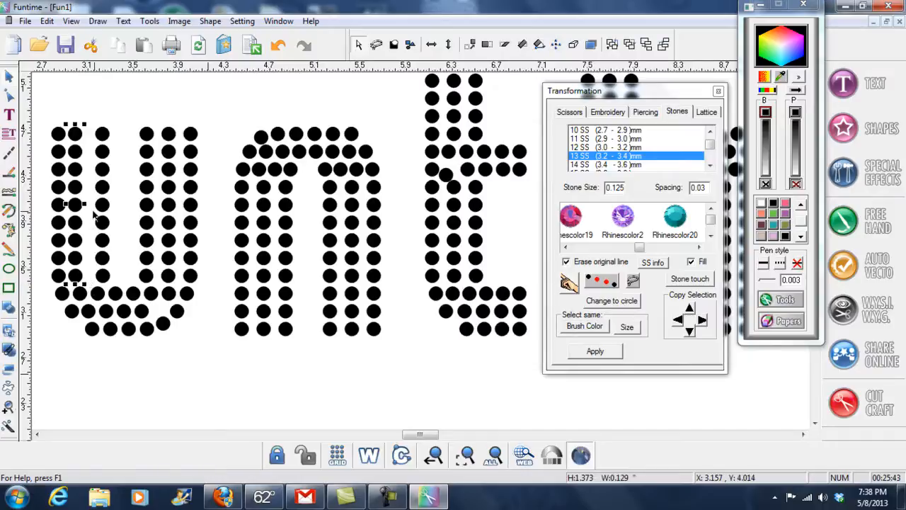
Select the inner column of stones in the u's left stem and nudge it left beside the middle column
left_click_drag(85, 106, 129, 281)
key("Left")
key("Left")
key("Left")
key("Left")
key("Left")
key("Left")
key("Left")
key("Left")
key("Left")
key("Left")
key("Left")
key("Left")
key("Left")
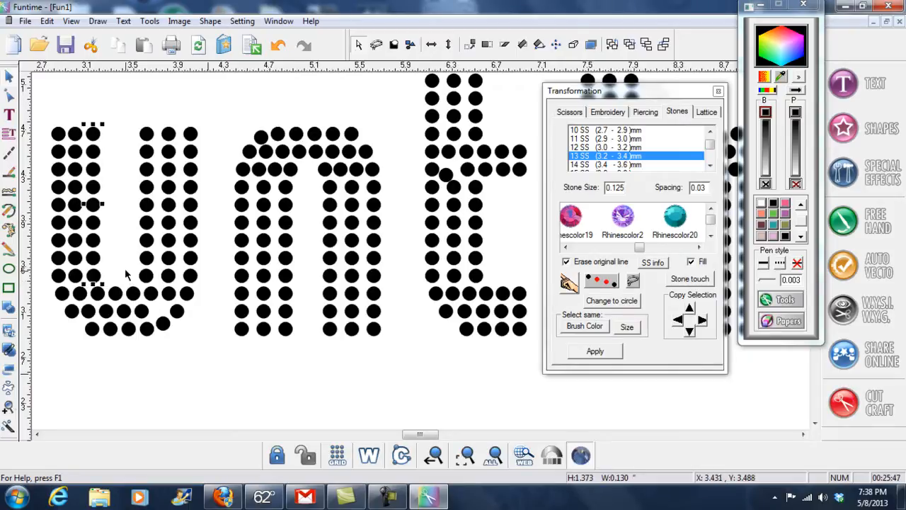
Select the inner column of stones in the u's right stem and nudge it slightly left
left_click_drag(129, 114, 160, 290)
key("Left")
key("Left")
key("Left")
key("Left")
key("Left")
key("Left")
key("Left")
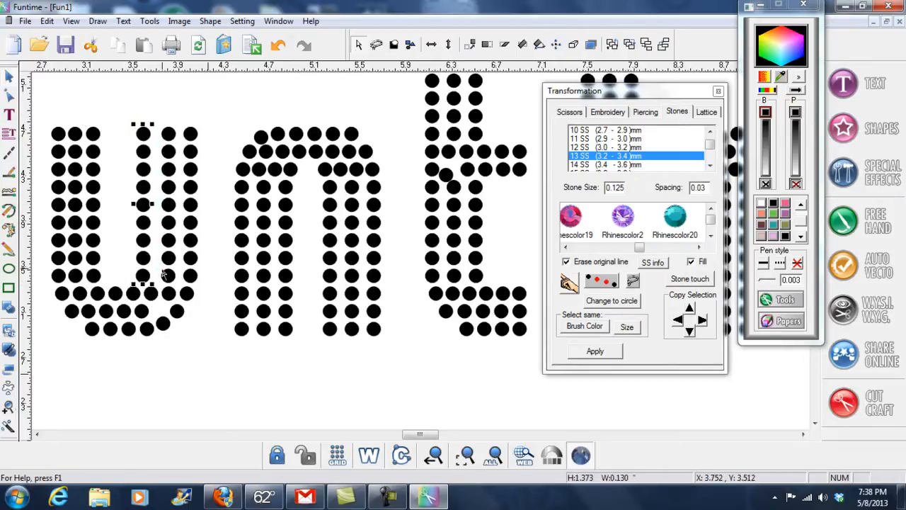
Select the middle column of stones in the u's right stem and nudge it left beside the inner column
left_click_drag(160, 115, 182, 292)
key("Left")
key("Left")
key("Left")
key("Left")
key("Left")
key("Left")
key("Left")
key("Left")
key("Left")
key("Left")
key("Left")
key("Left")
key("Left")
key("Left")
key("Left")
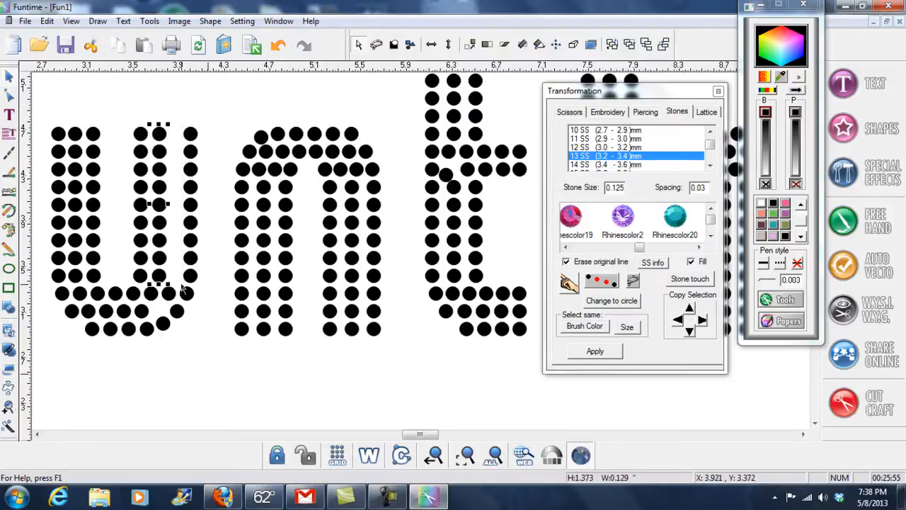
Duplicate the middle column of the u's right stem and nudge the copy right into the gap before the outer column
right_click(160, 216)
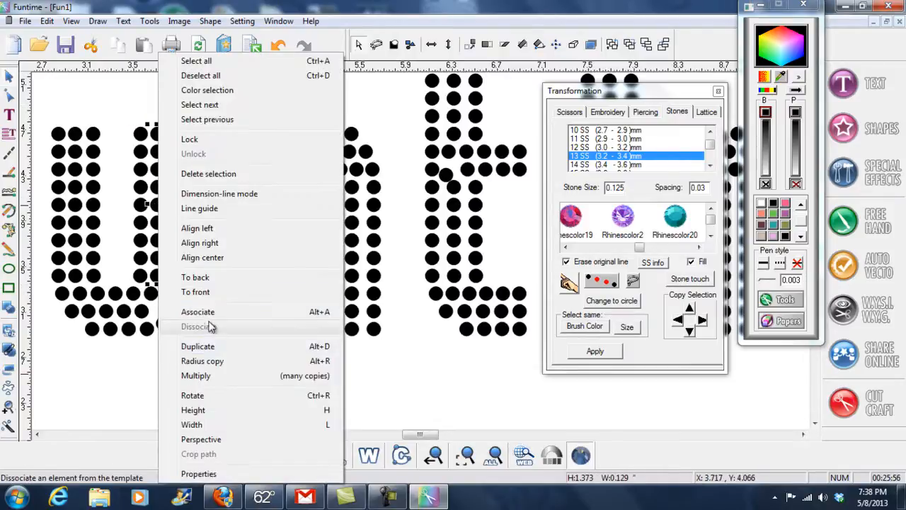
left_click(210, 347)
key("Right")
key("Right")
key("Right")
key("Right")
key("Right")
key("Right")
key("Right")
key("Right")
key("Right")
key("Right")
key("Right")
key("Right")
key("Right")
key("Right")
key("Right")
key("Right")
key("Right")
key("Right")
key("Right")
key("Right")
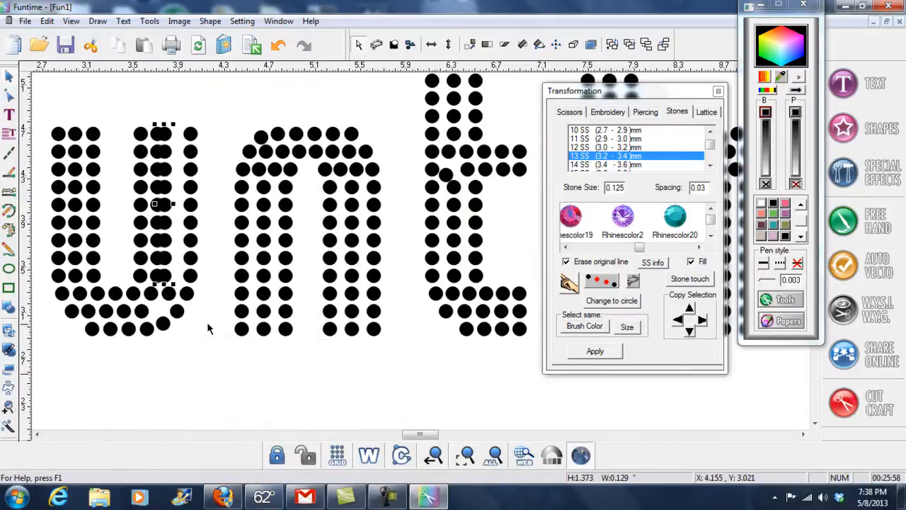
left_click(204, 160)
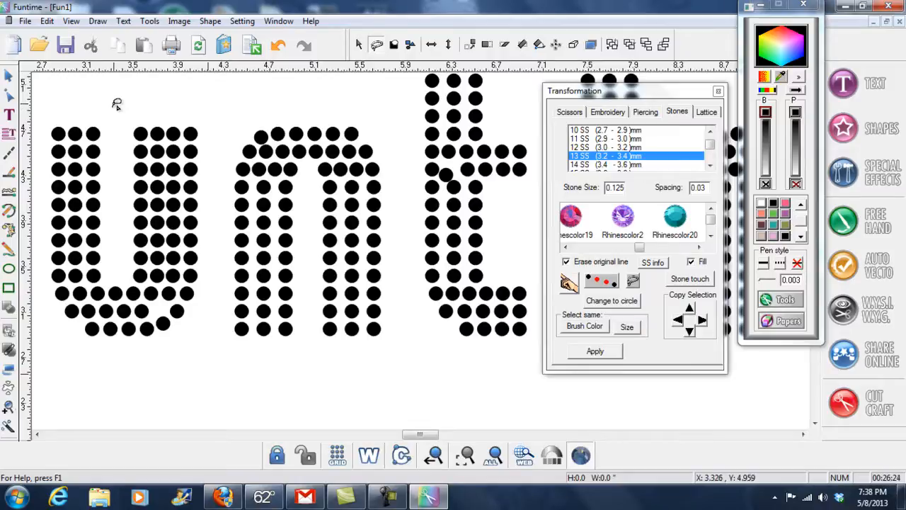
Lasso a path of stones through the inside of the u's stems and curve, recolour them light pink, and deselect them
mouse_move(83, 168)
left_mouse_down()
mouse_move(78, 142)
mouse_move(64, 180)
left_mouse_up()
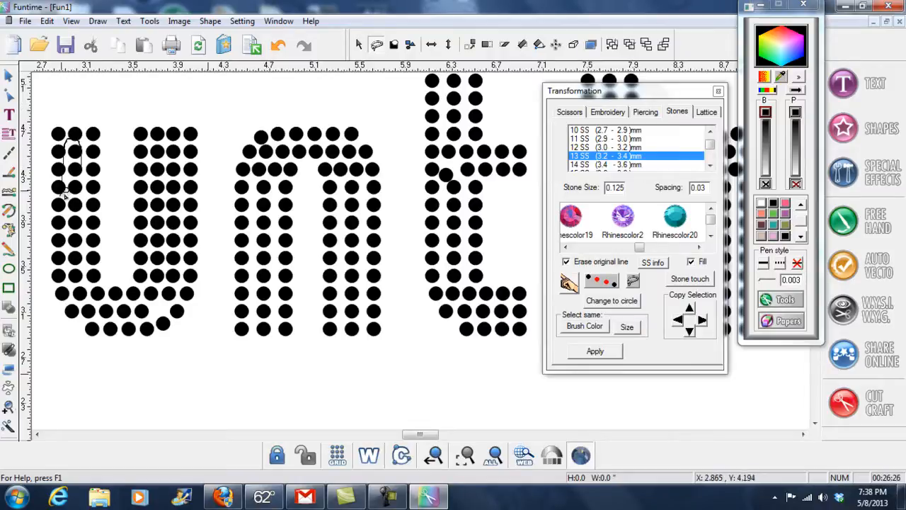
mouse_move(73, 294)
left_mouse_down()
mouse_move(98, 320)
mouse_move(164, 286)
mouse_move(172, 215)
mouse_move(158, 142)
mouse_move(147, 161)
left_mouse_up()
mouse_move(145, 227)
left_mouse_down()
mouse_move(143, 292)
mouse_move(120, 299)
mouse_move(82, 145)
left_mouse_up()
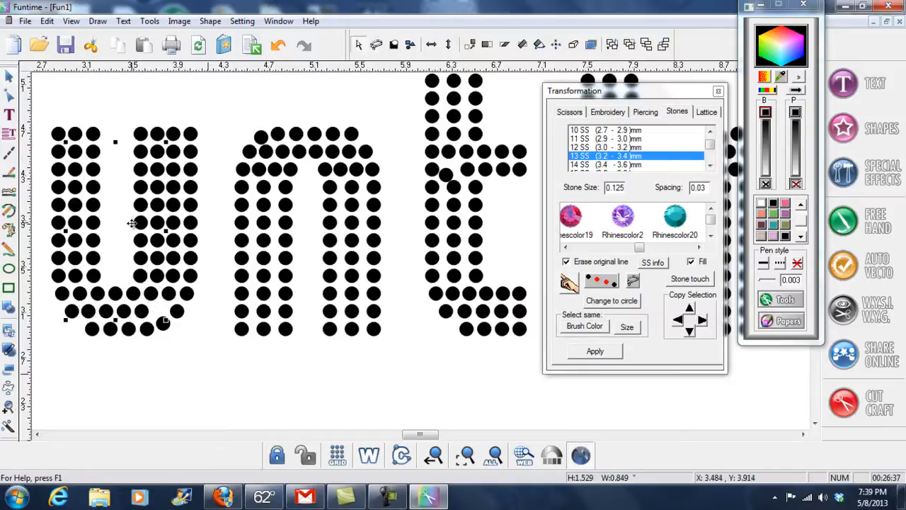
left_click(772, 238)
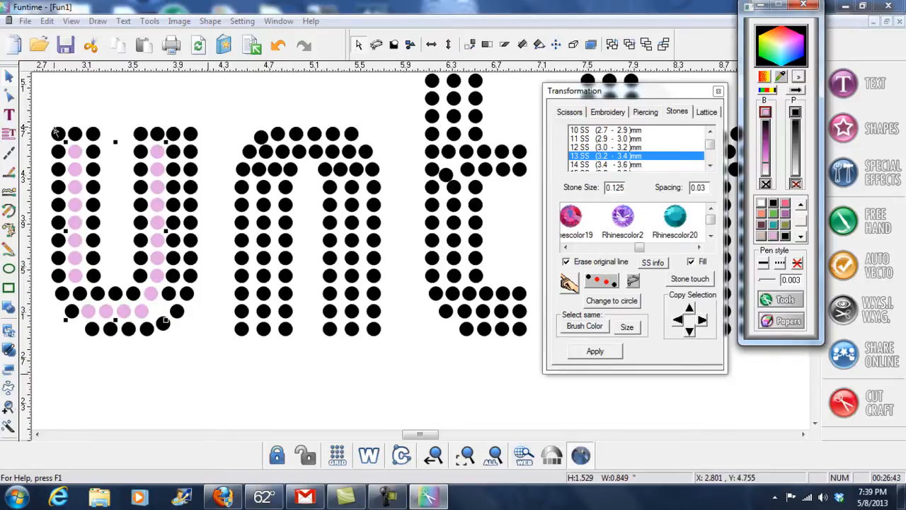
left_click(14, 81)
left_click(54, 362)
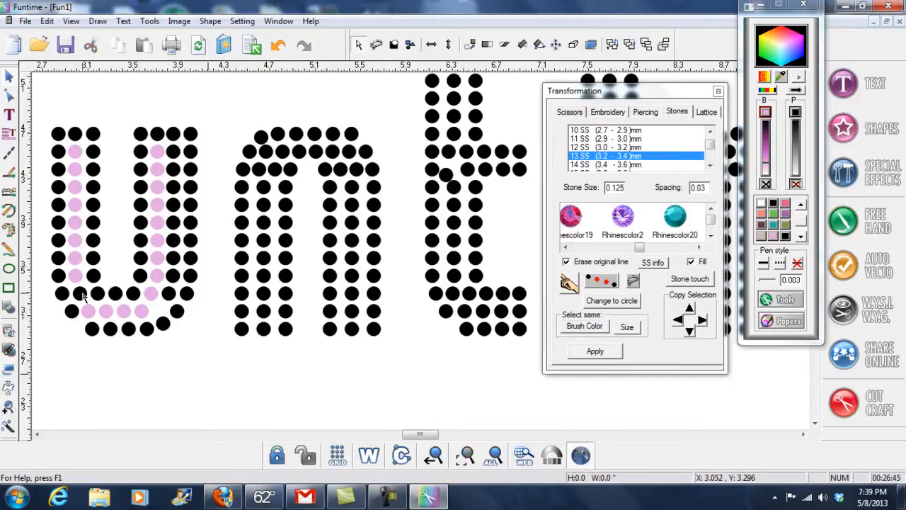
Lasso the black stone at the u's lower-left bend, between the pink stones, and recolour it light pink
left_click(377, 43)
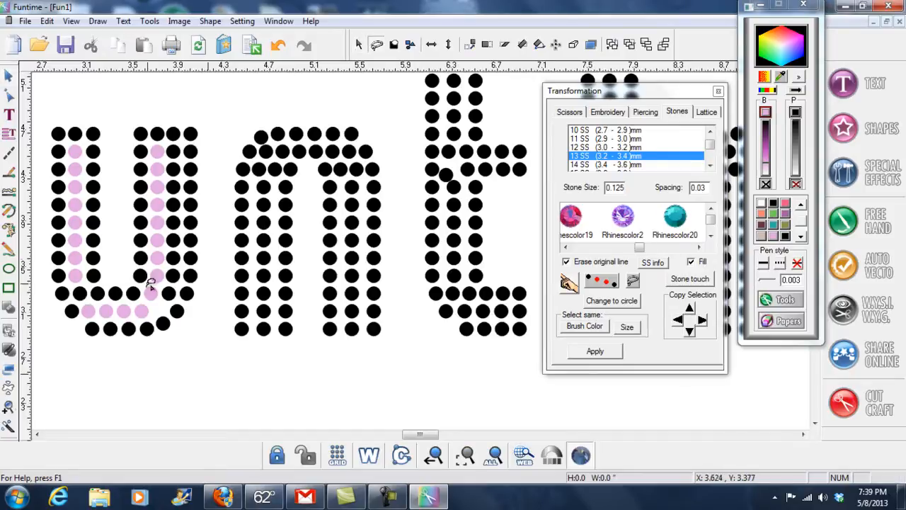
mouse_move(105, 312)
left_mouse_down()
mouse_move(85, 268)
mouse_move(71, 304)
mouse_move(105, 312)
left_mouse_up()
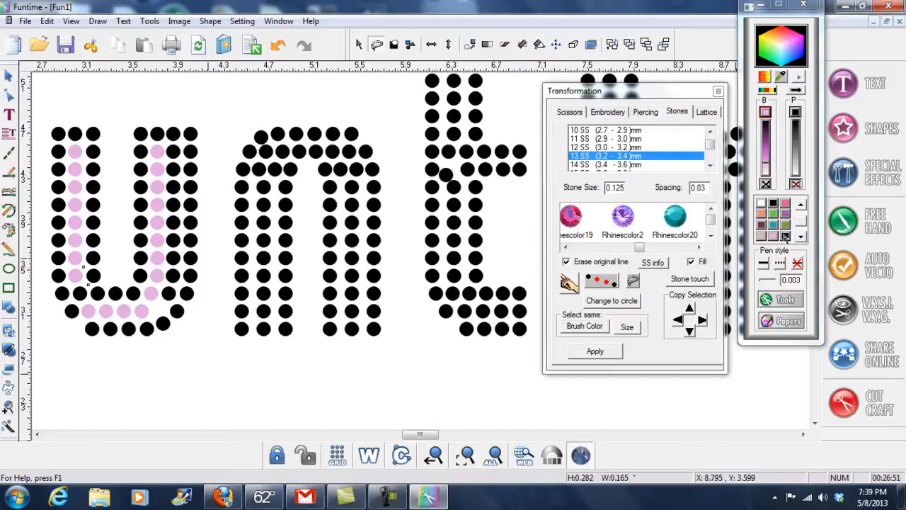
left_click(775, 238)
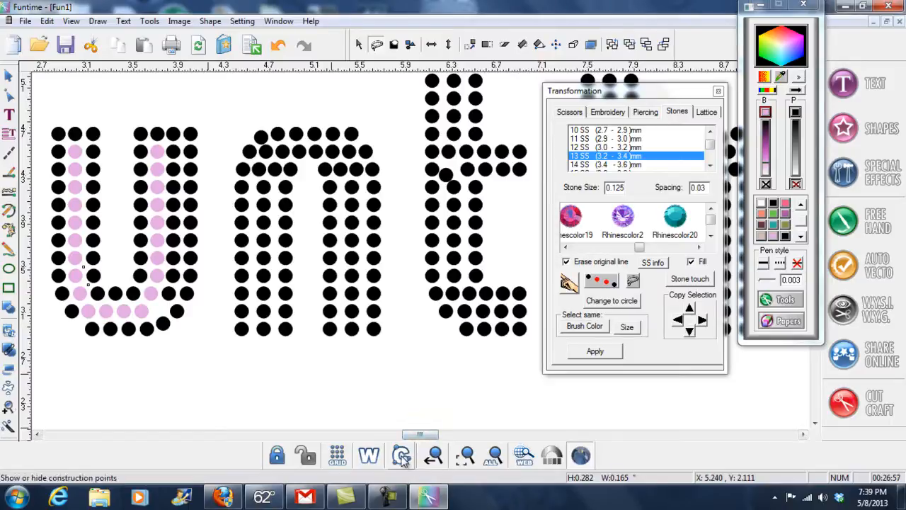
left_click(438, 462)
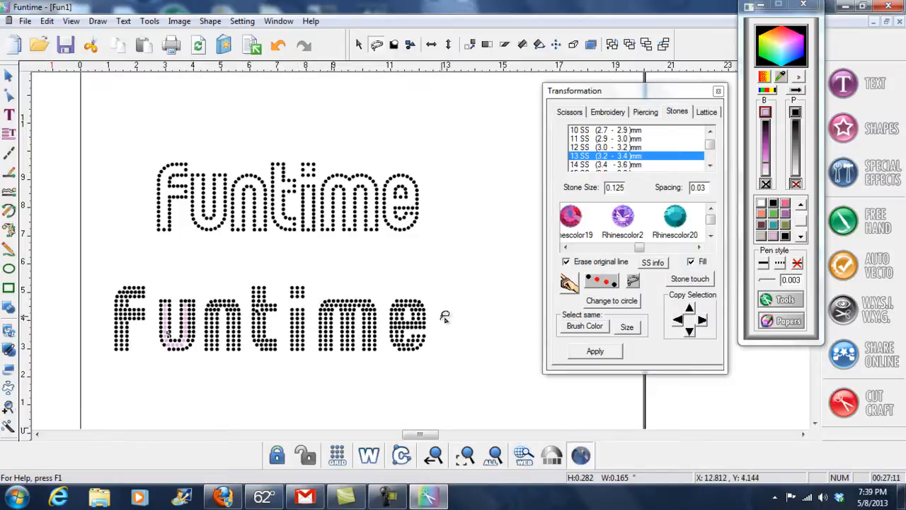
Draw a rectangle about 6.67 inches wide and 6.93 inches high beside the two Funtime words
left_click(9, 287)
left_click_drag(419, 434, 425, 434)
left_click(8, 75)
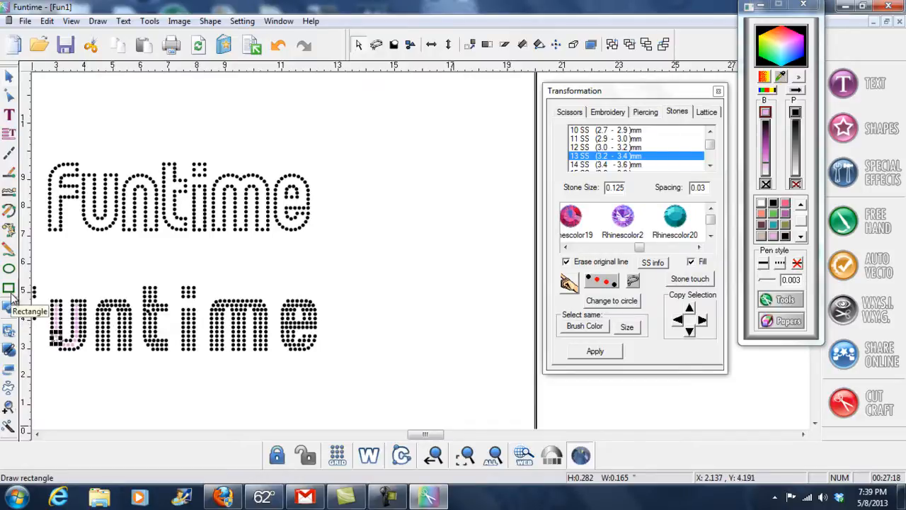
left_click(10, 291)
left_click_drag(348, 156, 536, 351)
Convert the pink rectangle into a filled grid of 13 SS rhinestones
left_click(8, 75)
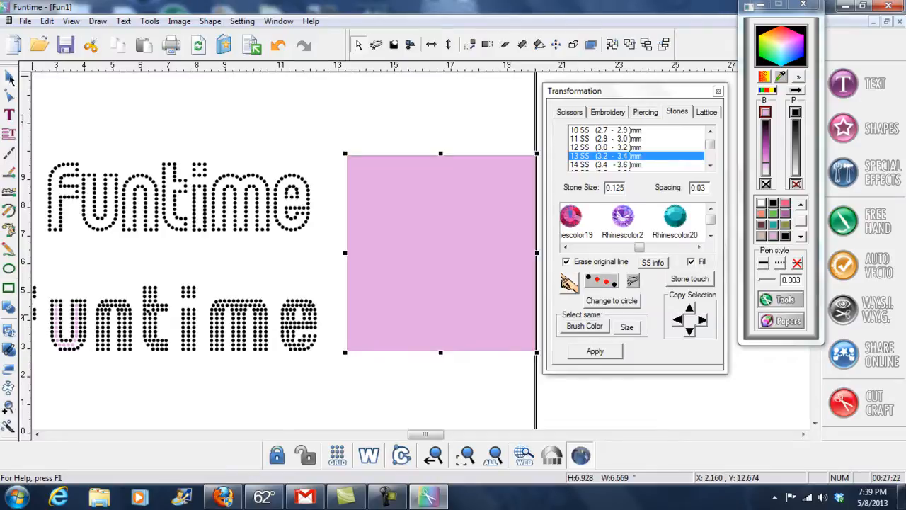
left_click(606, 356)
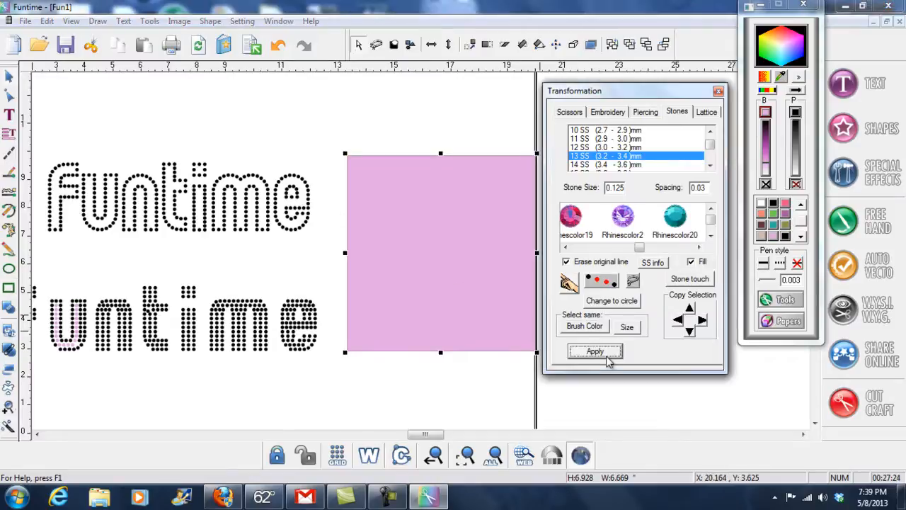
left_click(9, 80)
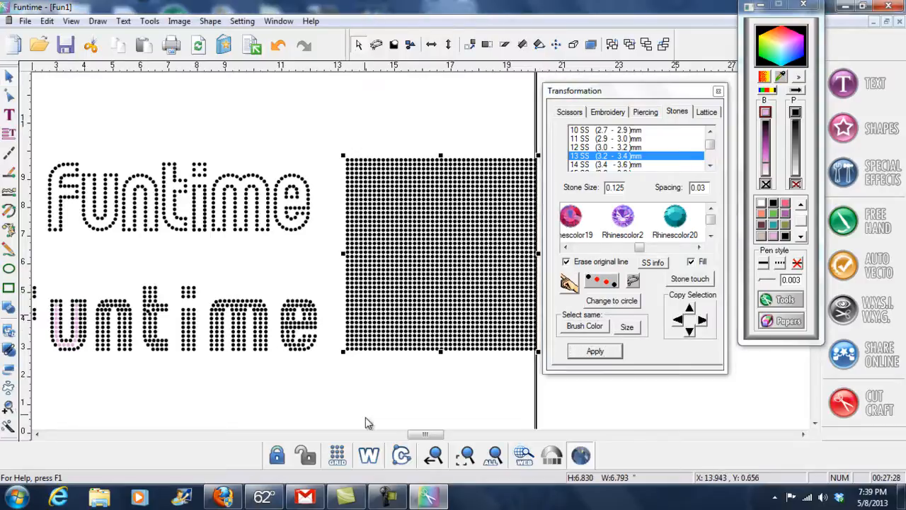
Lasso wavy bands of stones in the rhinestone rectangle, colouring the top band salmon and the middle band teal
left_click_drag(416, 434, 420, 434)
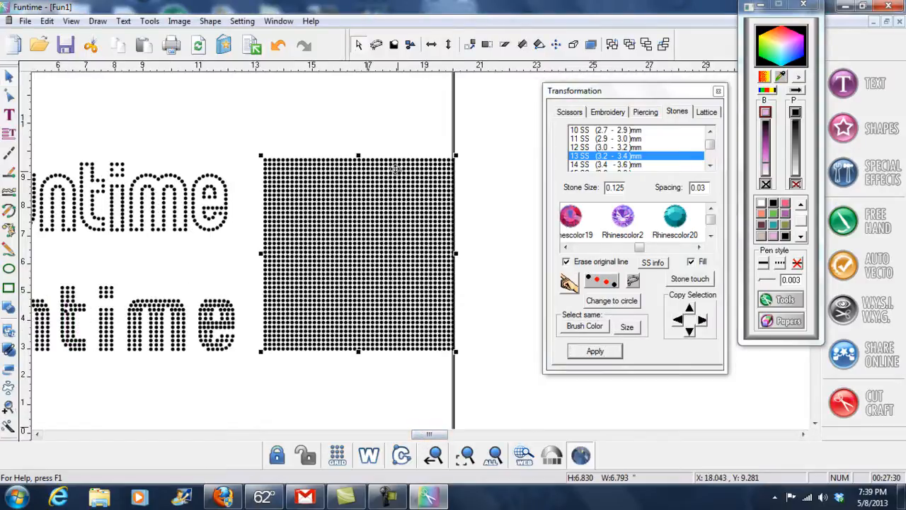
left_click(376, 44)
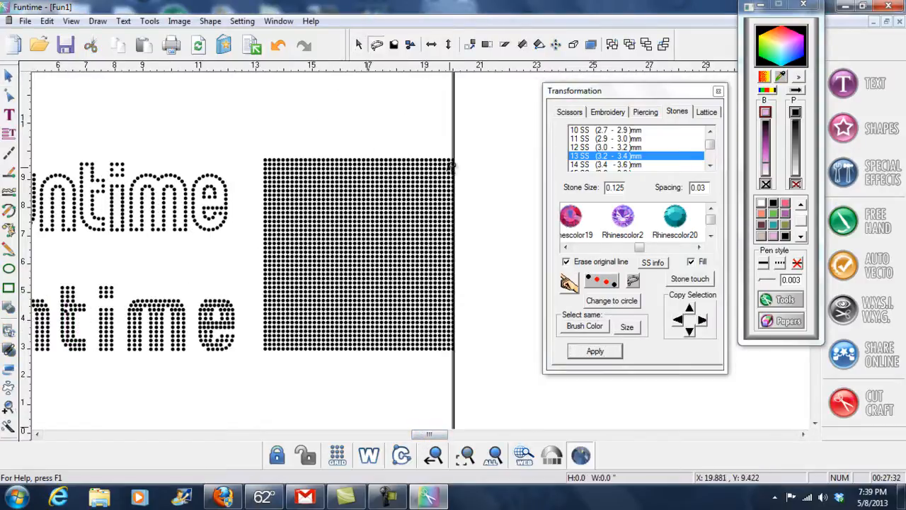
mouse_move(476, 164)
left_mouse_down()
mouse_move(249, 128)
mouse_move(268, 224)
mouse_move(391, 198)
mouse_move(450, 220)
mouse_move(476, 165)
left_mouse_up()
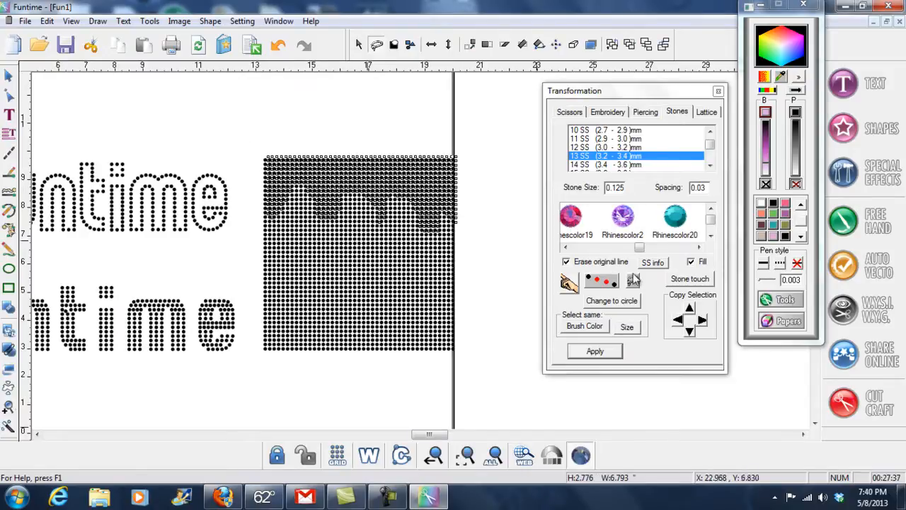
left_click(759, 215)
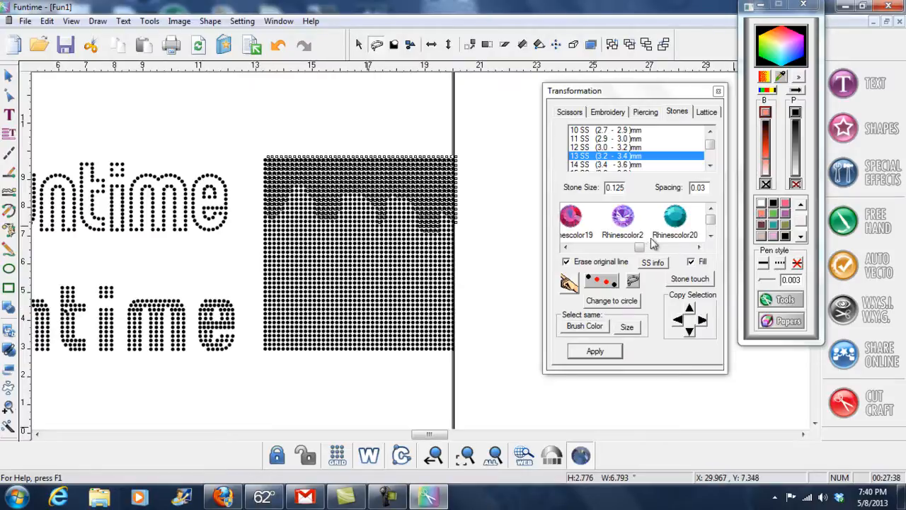
mouse_move(470, 242)
left_mouse_down()
mouse_move(440, 205)
mouse_move(403, 195)
mouse_move(347, 199)
mouse_move(289, 179)
mouse_move(264, 266)
mouse_move(389, 286)
mouse_move(462, 236)
mouse_move(469, 242)
left_mouse_up()
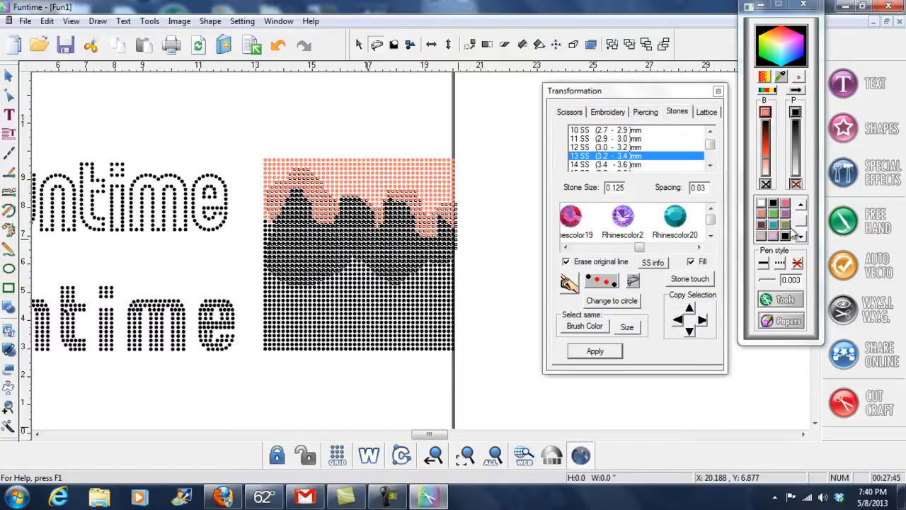
left_click(779, 213)
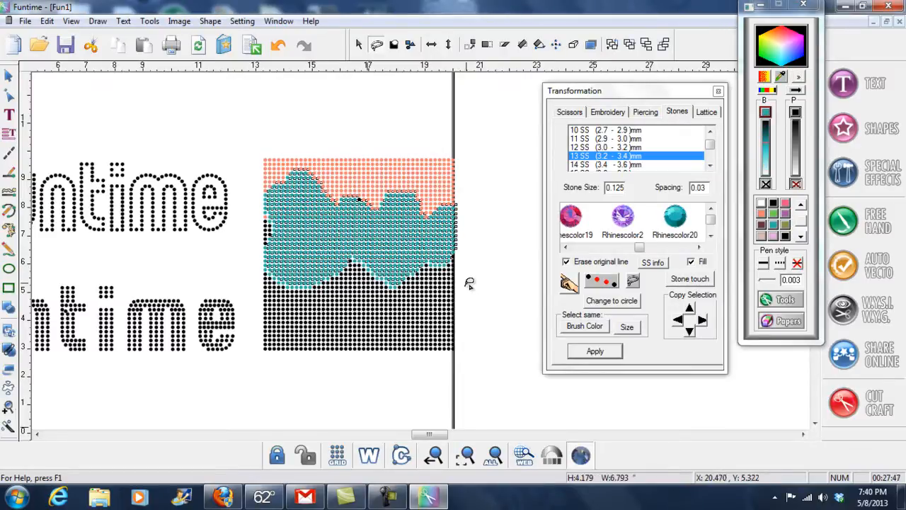
Lasso a wavy band of stones below the teal area and colour it pink, and recolour a strip across the lower teal stones purple
mouse_move(466, 284)
left_mouse_down()
mouse_move(453, 259)
mouse_move(294, 277)
mouse_move(252, 304)
mouse_move(428, 319)
mouse_move(494, 301)
left_mouse_up()
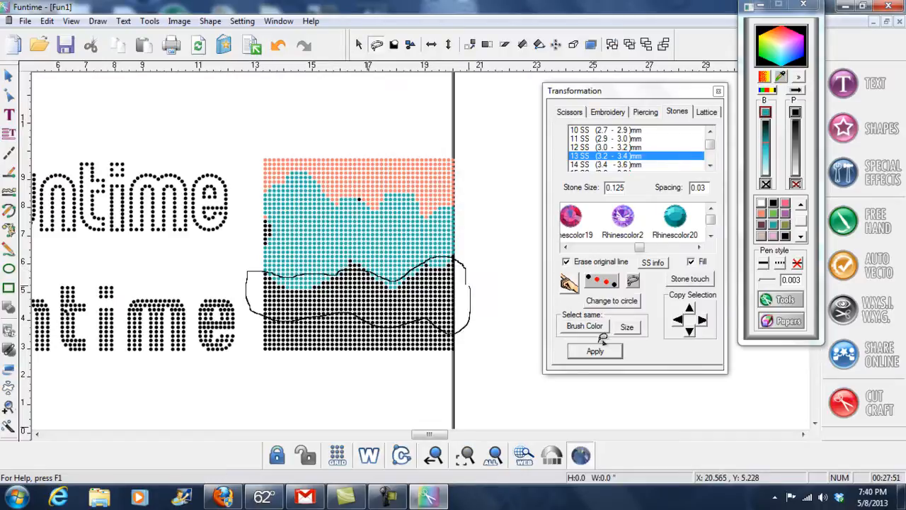
left_click(786, 203)
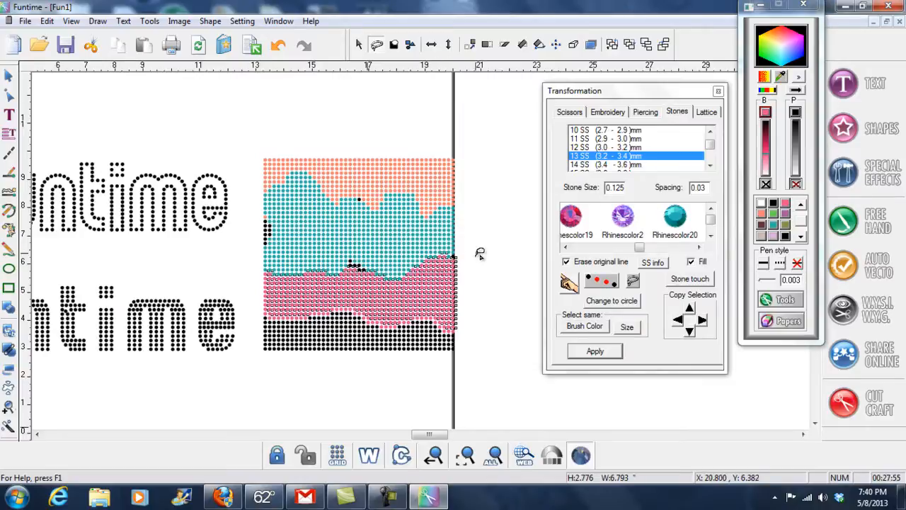
mouse_move(480, 248)
left_mouse_down()
mouse_move(342, 251)
mouse_move(290, 205)
mouse_move(243, 264)
mouse_move(374, 277)
mouse_move(480, 252)
left_mouse_up()
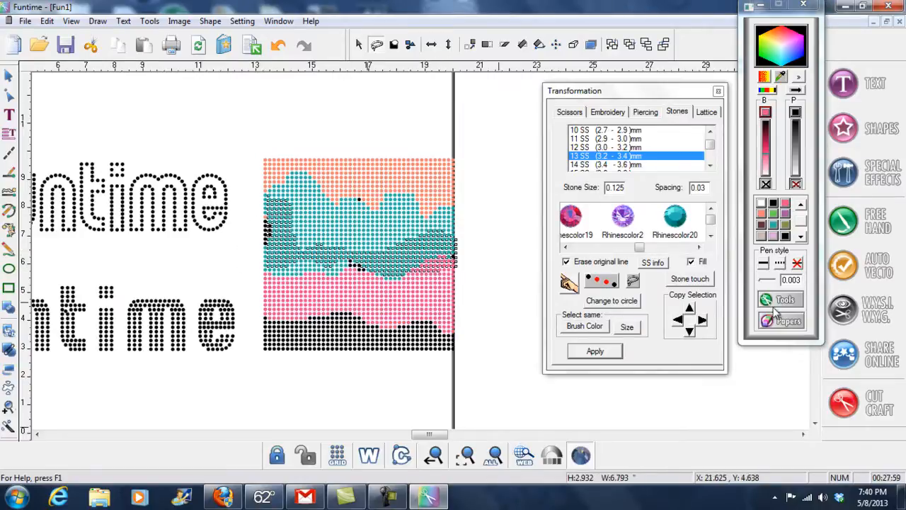
left_click(785, 220)
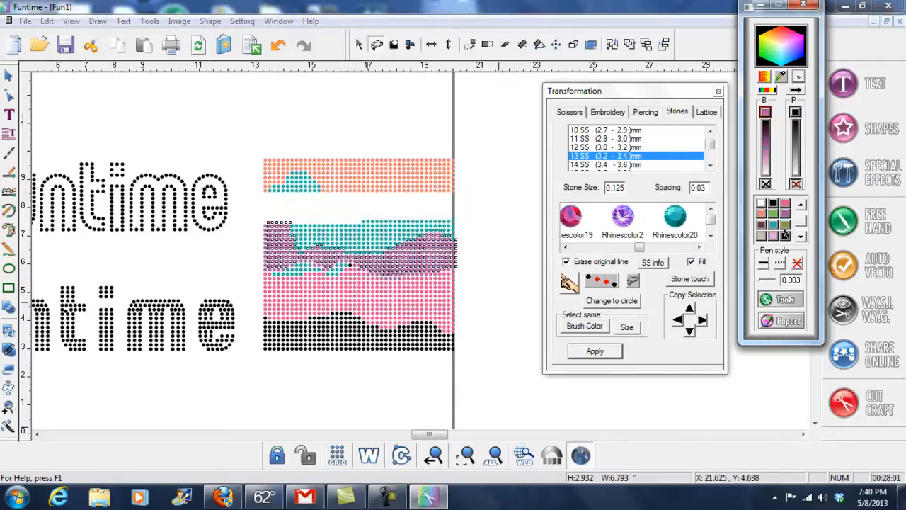
Lasso the wavy band along the rectangle's bottom edge, including all remaining black stones there, and colour it bright green
mouse_move(498, 331)
left_mouse_down()
mouse_move(270, 298)
mouse_move(305, 374)
mouse_move(491, 331)
left_mouse_up()
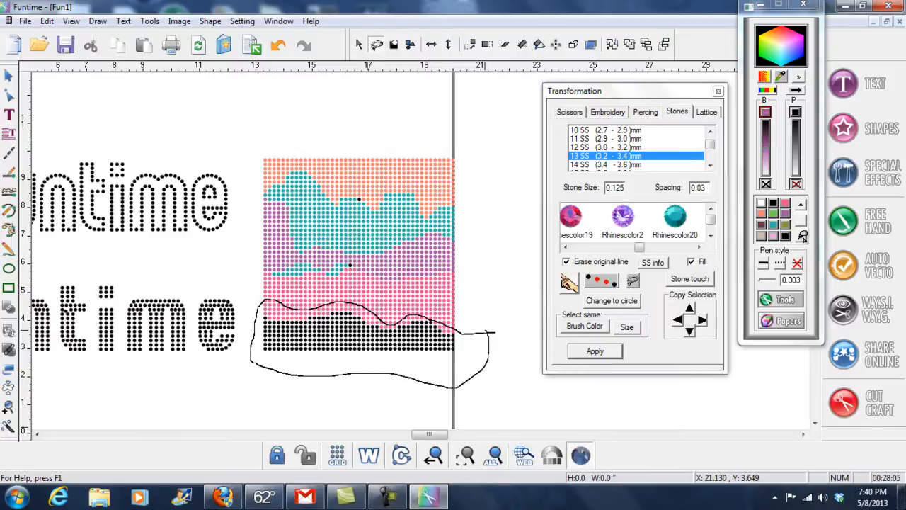
left_click(798, 224)
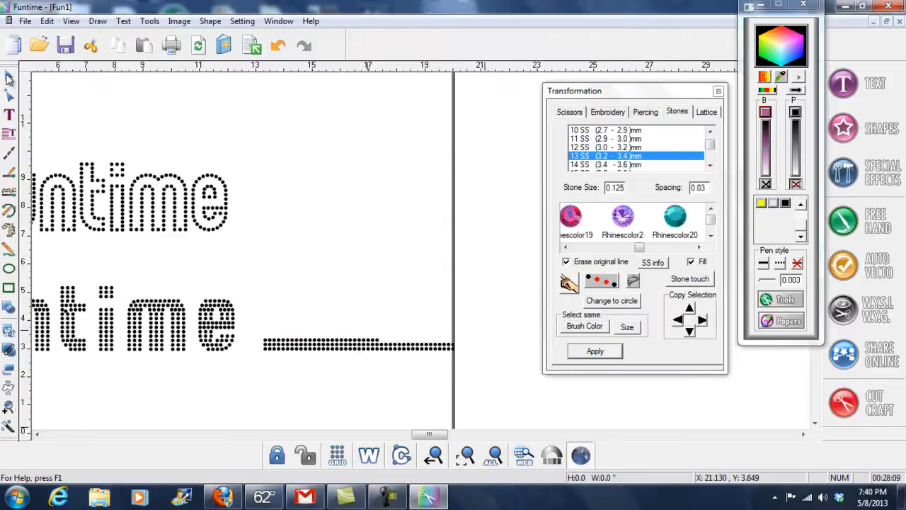
left_click(802, 206)
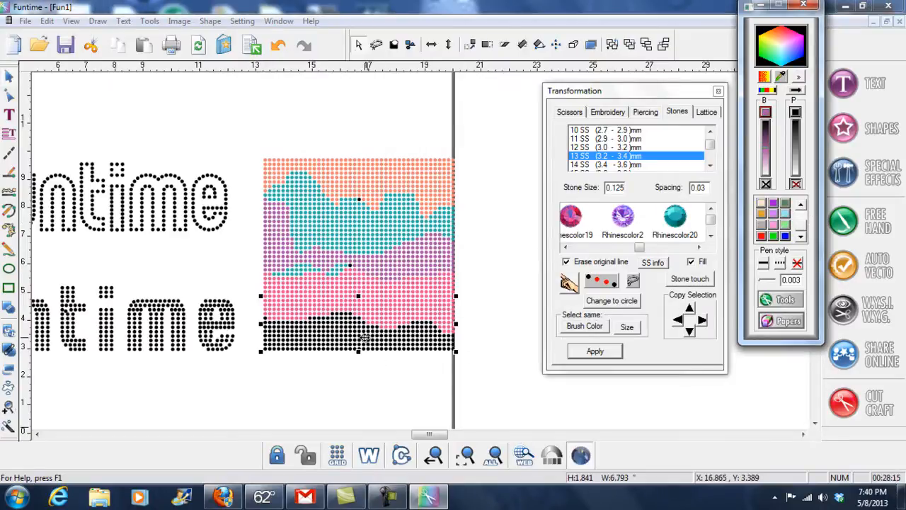
left_click(774, 236)
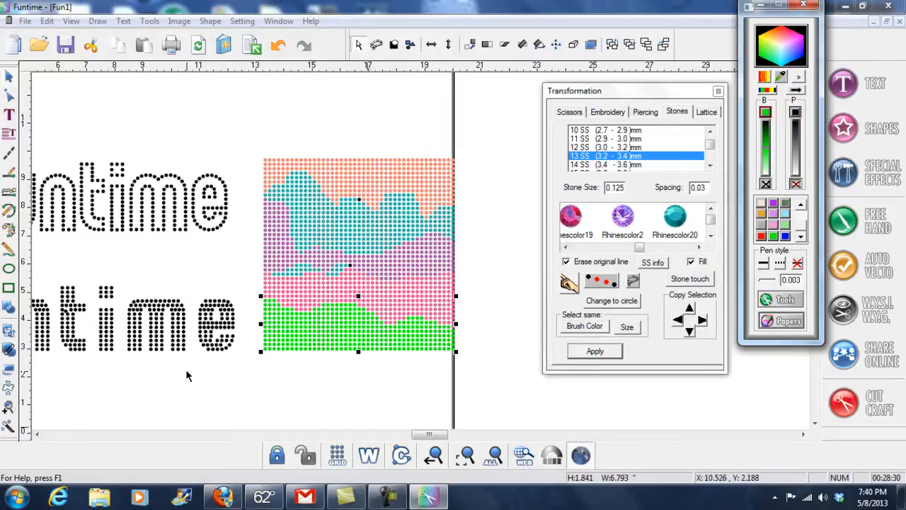
Lasso all stones of the letter e in the upper Funtime word and nudge the letter slightly to the right
left_click_drag(429, 434, 417, 430)
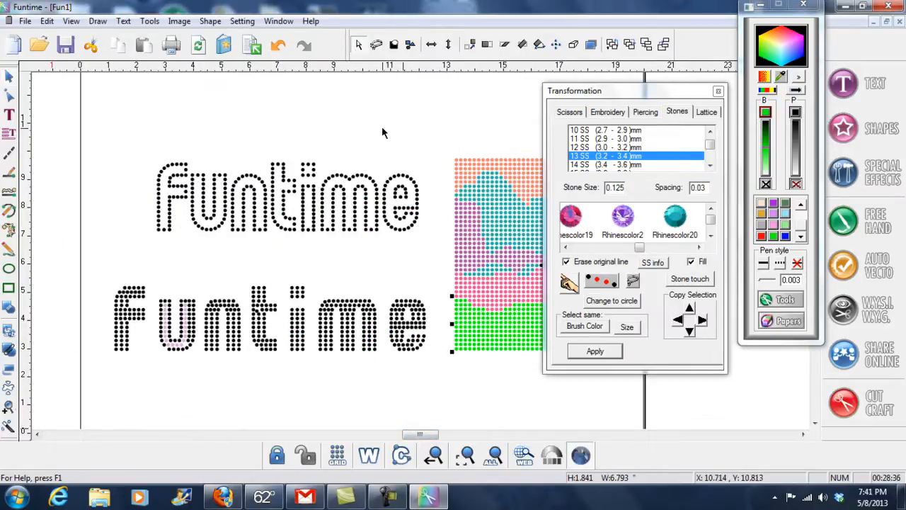
left_click(378, 46)
mouse_move(394, 244)
left_mouse_down()
mouse_move(424, 221)
mouse_move(412, 161)
mouse_move(380, 186)
mouse_move(391, 241)
left_mouse_up()
key("Right")
key("Right")
key("Right")
key("Right")
key("Right")
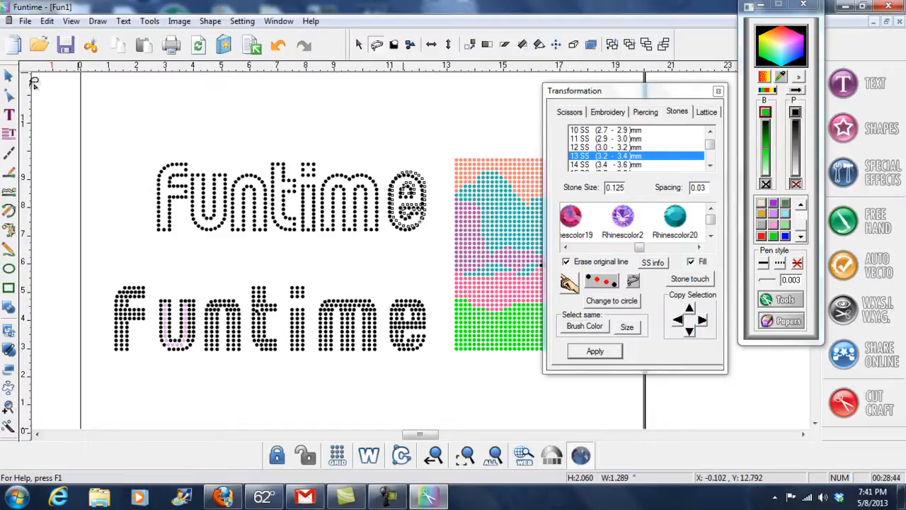
Select all stones of the letter F in the upper Funtime word and nudge it slightly left, away from the u
left_click(8, 76)
left_click(174, 126)
left_click_drag(189, 231, 190, 232)
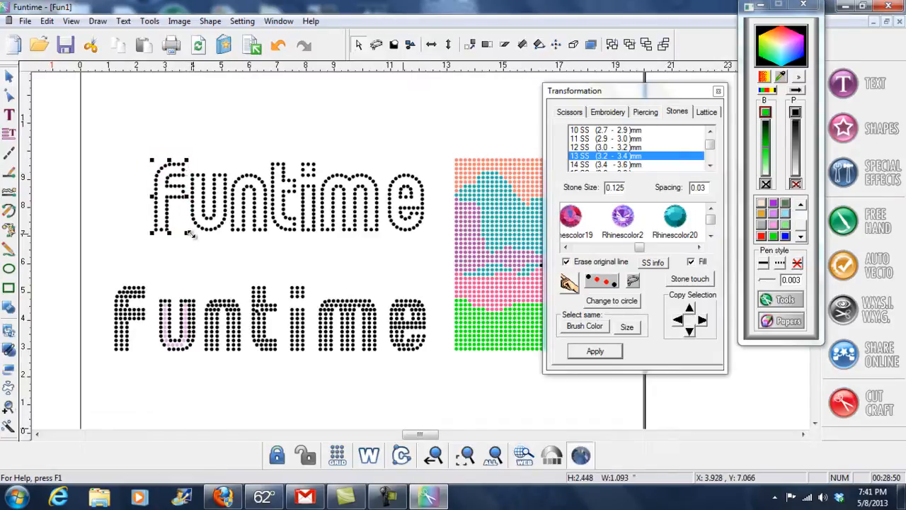
left_click(212, 137)
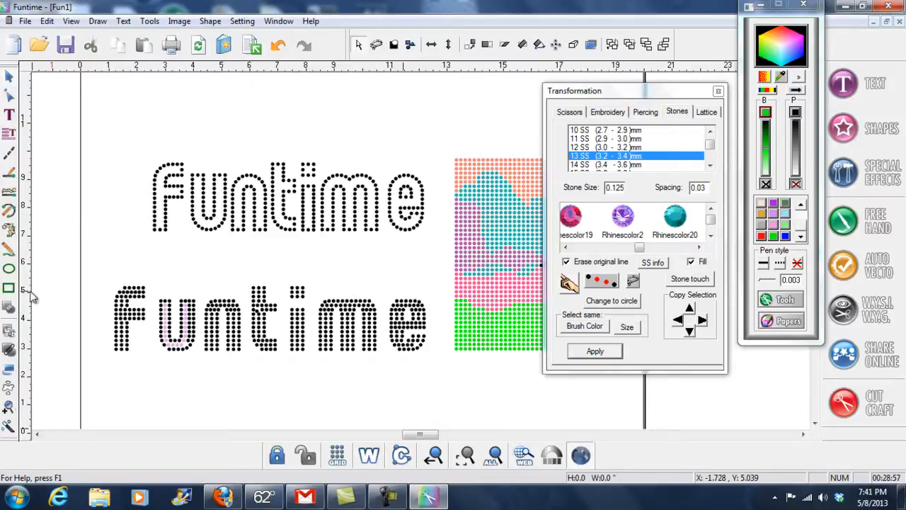
Manually place green 13 SS stones between the outlines of the upper word's F, along its top arm and down its stem
left_click(8, 406)
left_click_drag(133, 141, 434, 261)
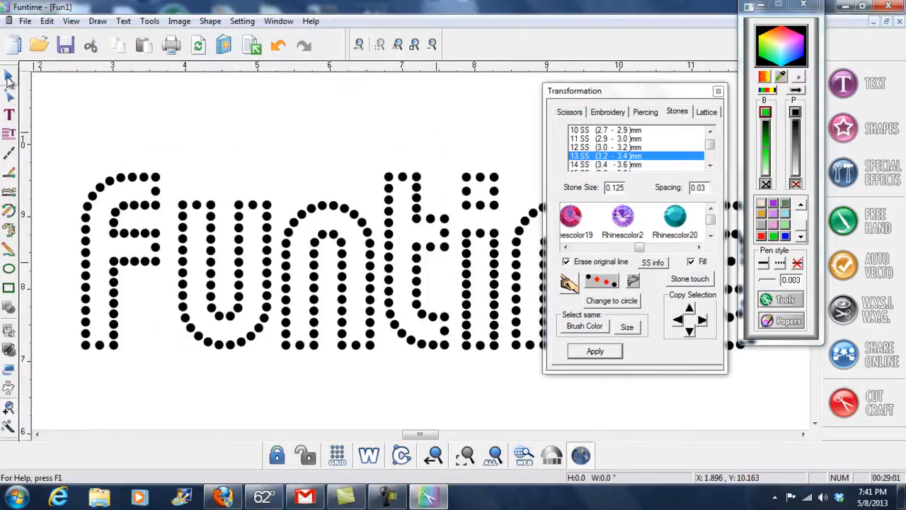
left_click(8, 76)
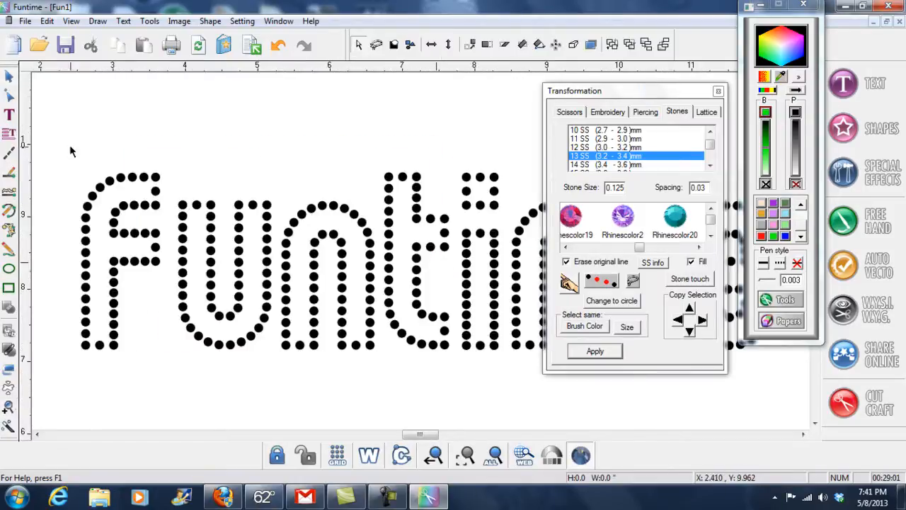
left_click(568, 283)
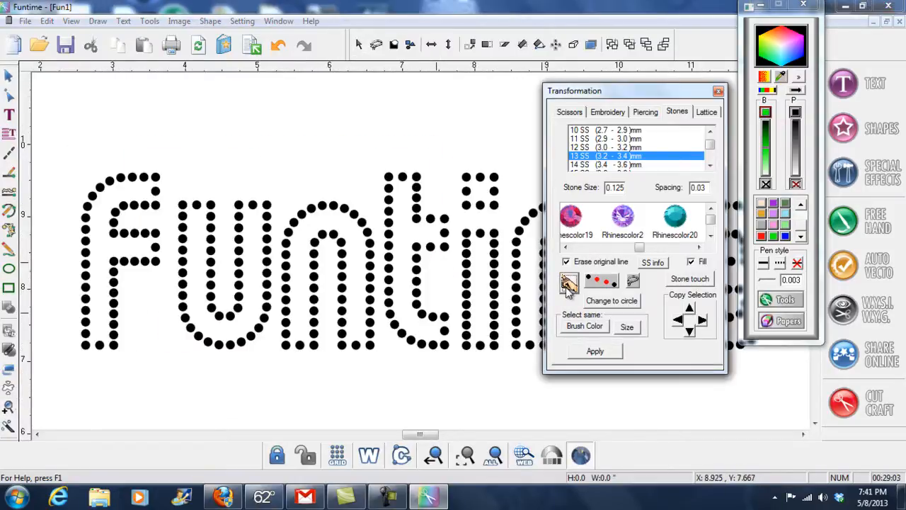
left_click(143, 192)
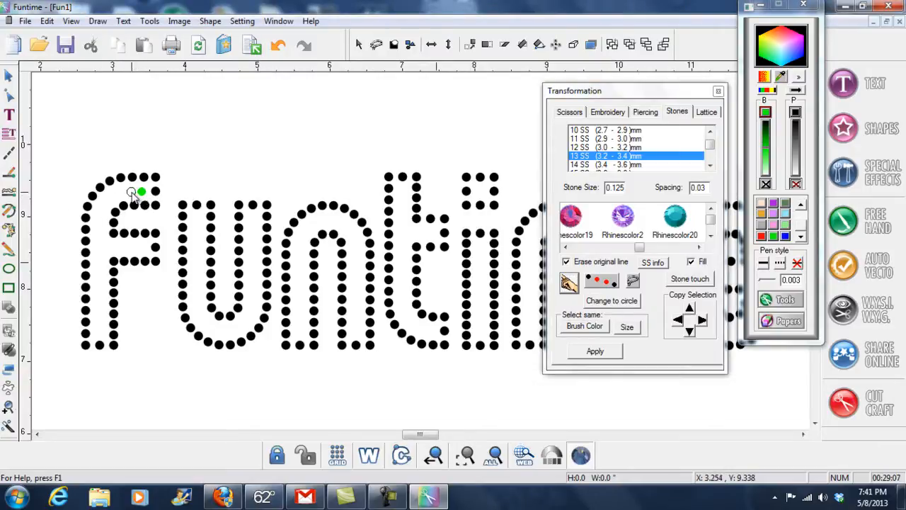
mouse_move(119, 193)
left_mouse_down()
mouse_move(99, 219)
mouse_move(99, 312)
left_mouse_up()
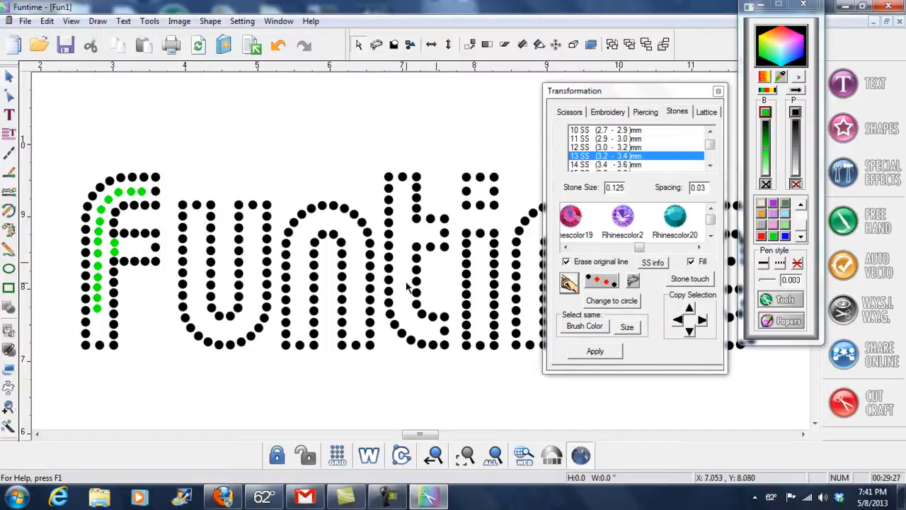
Set the stone size to 19 SS and manually place a column of green stones inside the left stem of the upper word's u
scroll(679, 159, "down", 2)
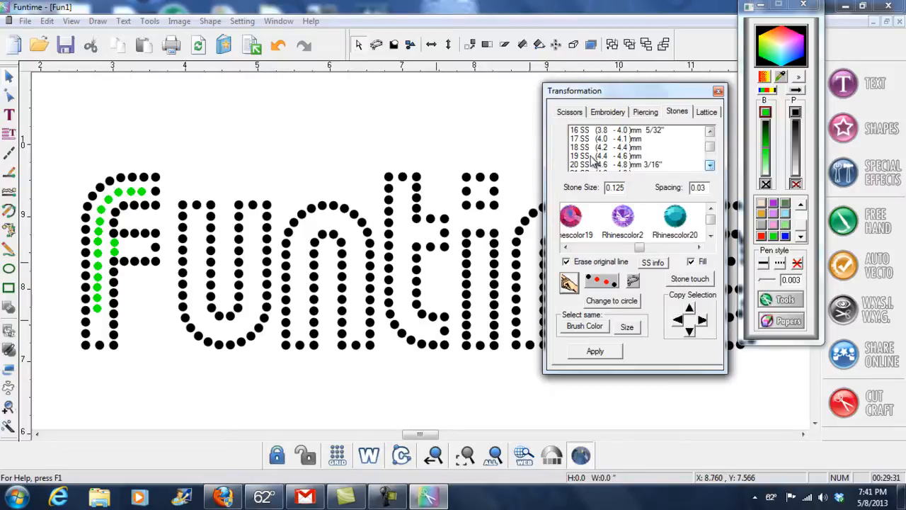
left_click(594, 156)
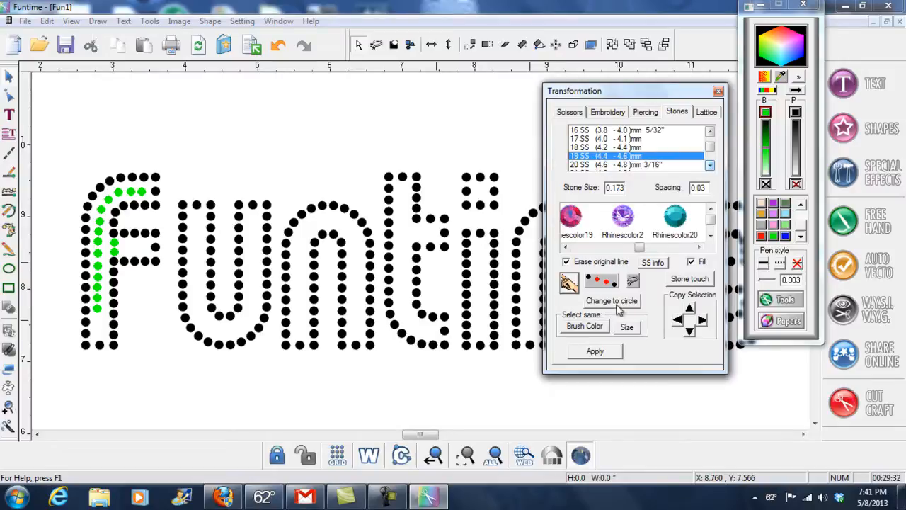
left_click(569, 283)
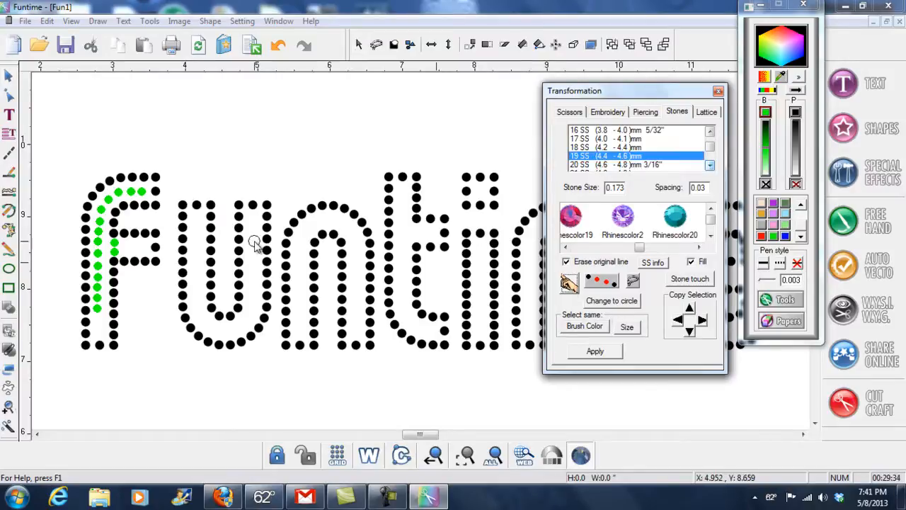
mouse_move(198, 221)
left_mouse_down()
mouse_move(198, 304)
mouse_move(206, 314)
left_mouse_up()
left_click(8, 77)
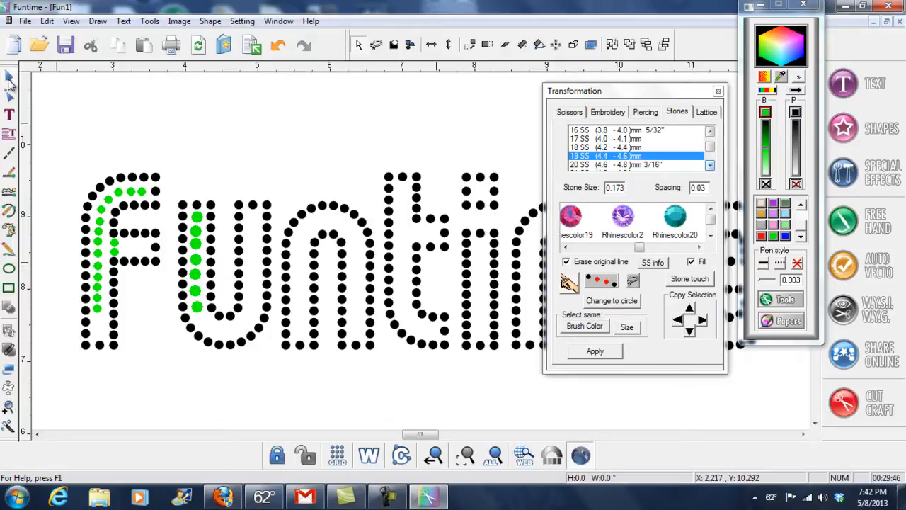
Move the Transformation dialog aside, browse the ready-made designs in the Shapes library, and open the Special Effects collection
left_click_drag(631, 98, 567, 77)
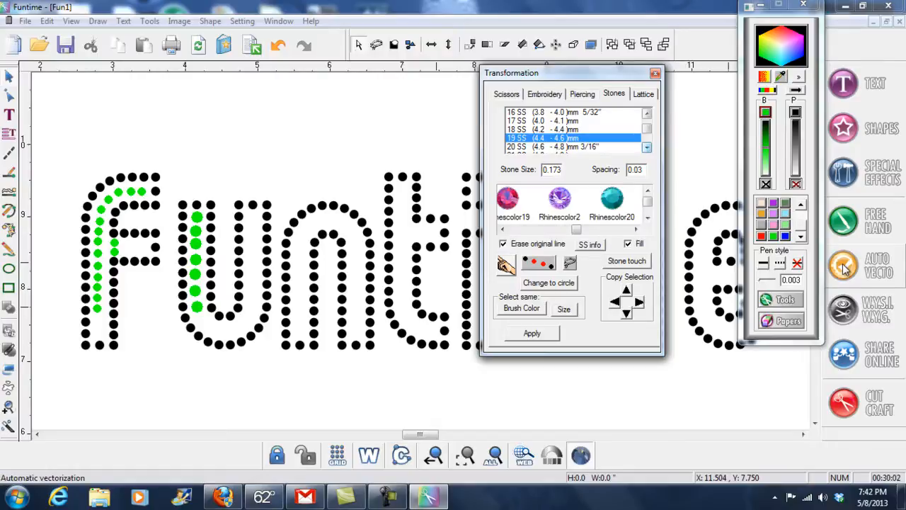
left_click(843, 128)
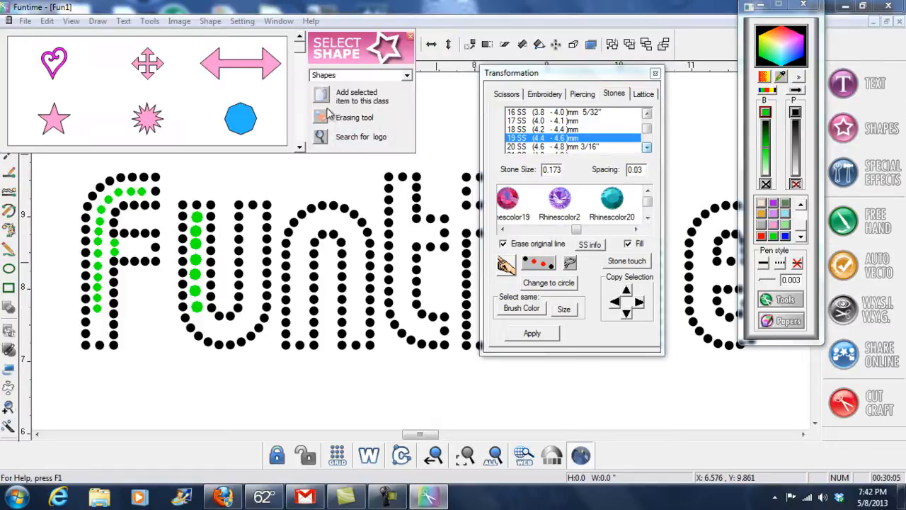
left_click(300, 148)
left_click(299, 150)
left_click(299, 150)
left_click(299, 149)
left_click(300, 150)
left_click(300, 150)
left_click(300, 150)
left_click(299, 150)
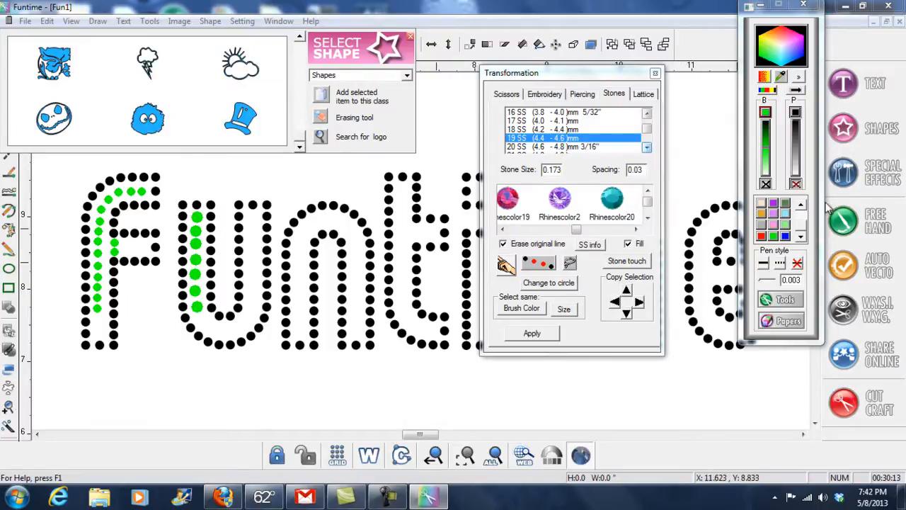
left_click(843, 177)
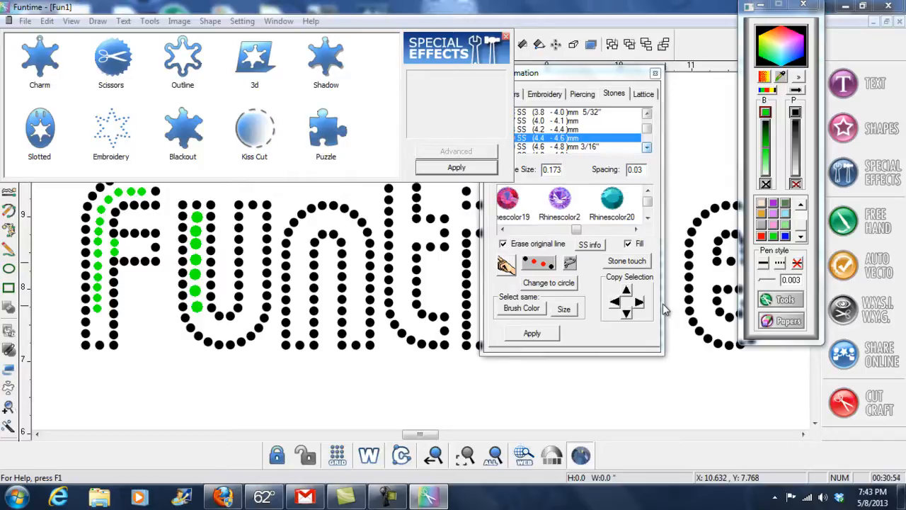
left_click(401, 500)
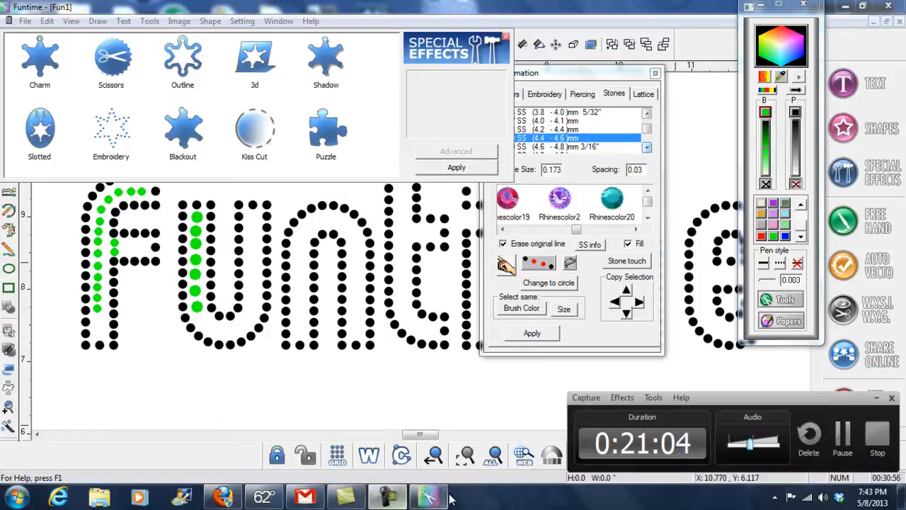